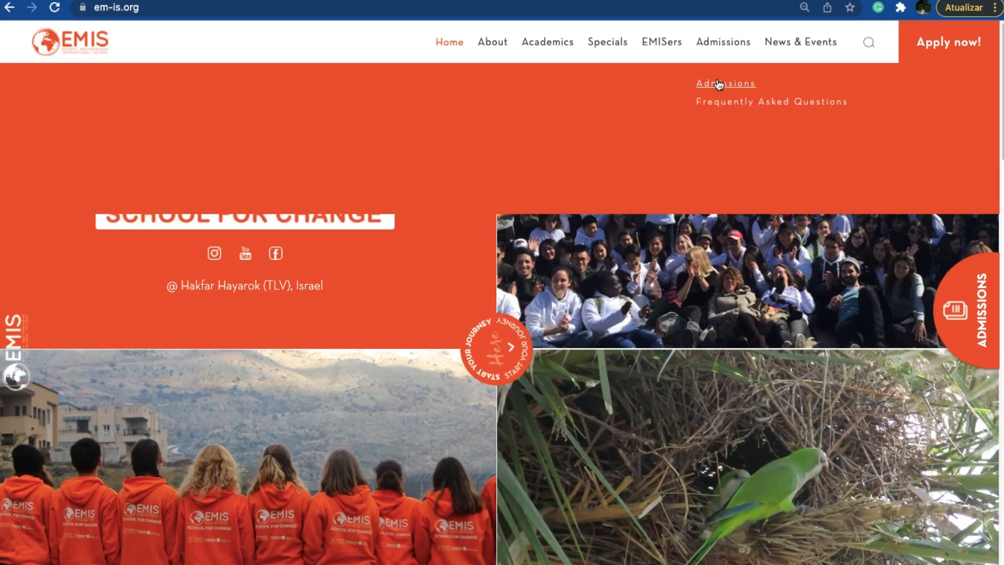
Step: Open the school's Admissions page and review the application rounds, process steps, required documents and applicant criteria
click(716, 85)
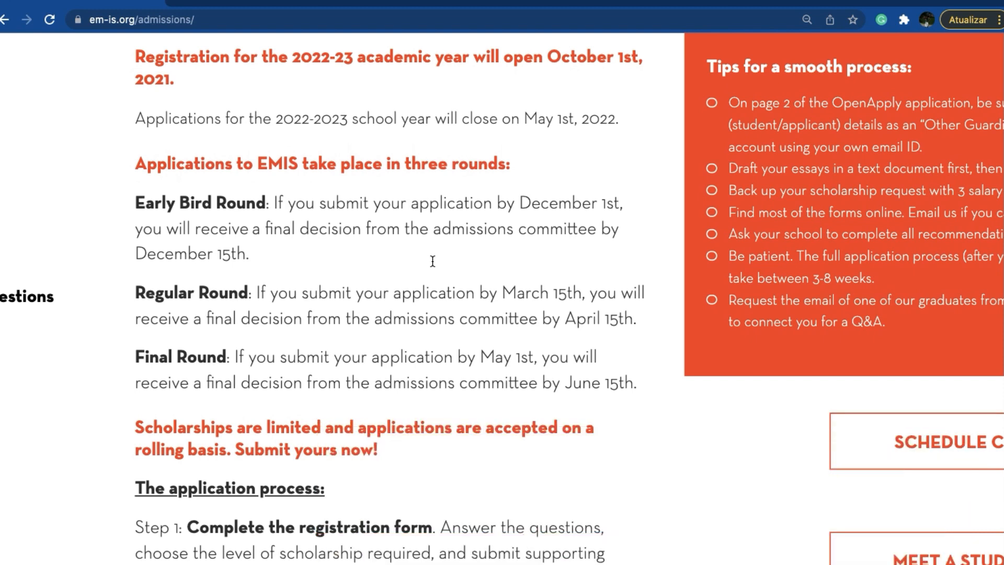
scroll(433, 261, down, 5)
scroll(435, 247, down, 5)
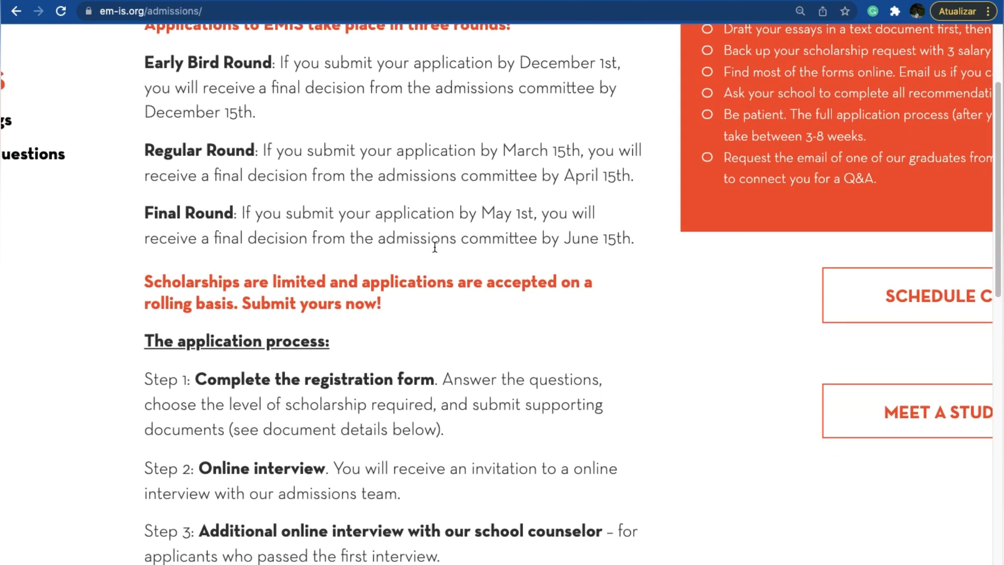
scroll(434, 247, down, 3)
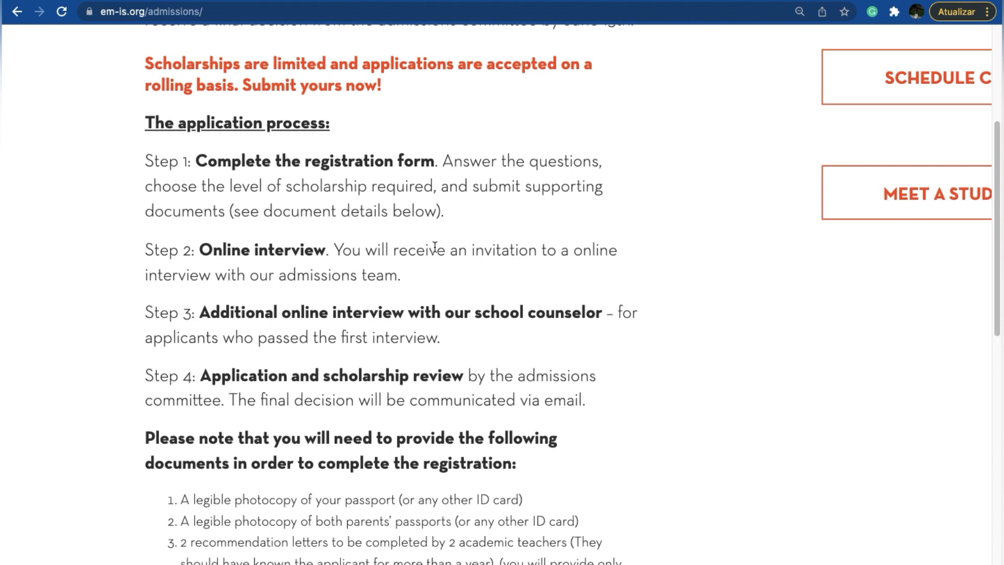
scroll(435, 248, down, 4)
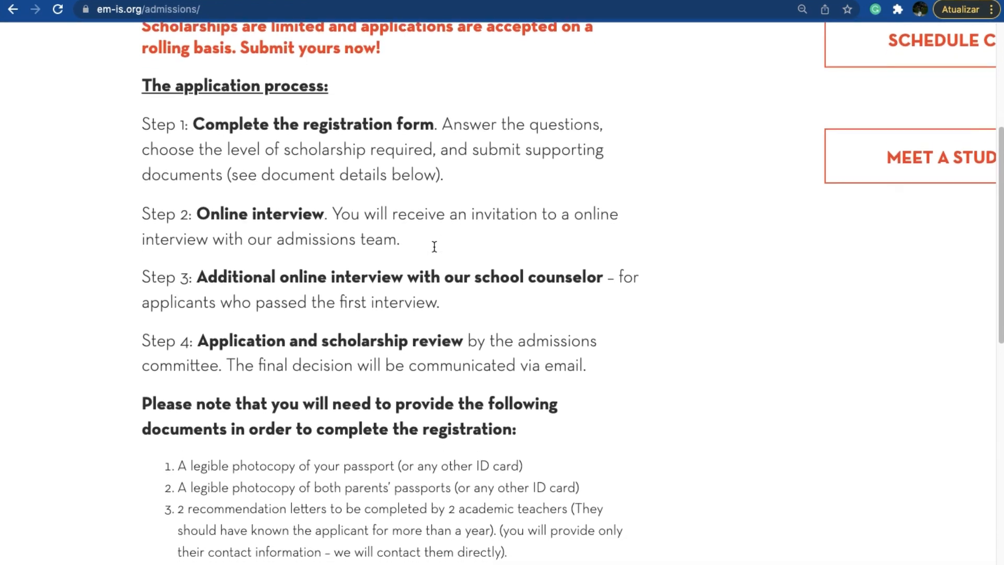
scroll(459, 324, down, 5)
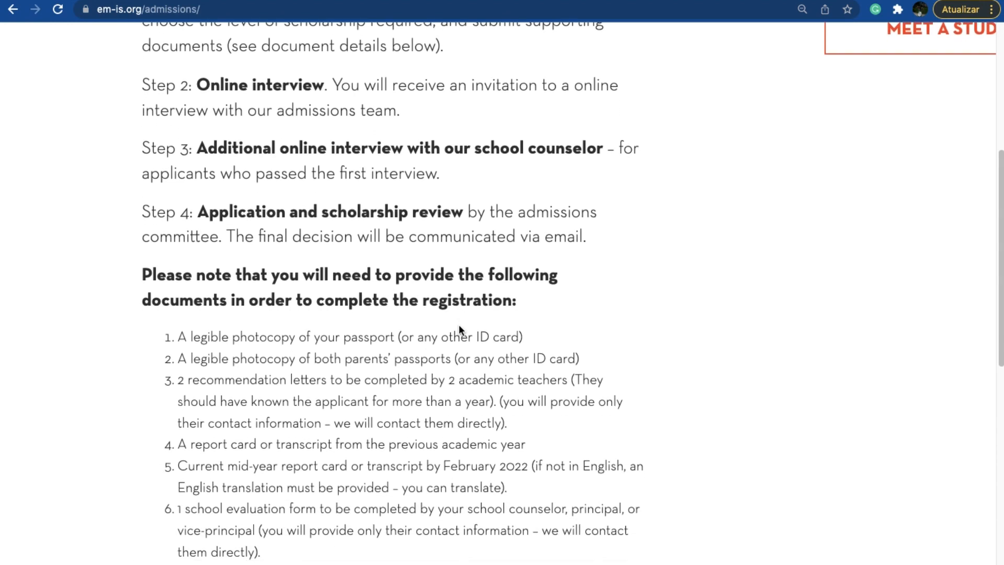
scroll(459, 324, down, 4)
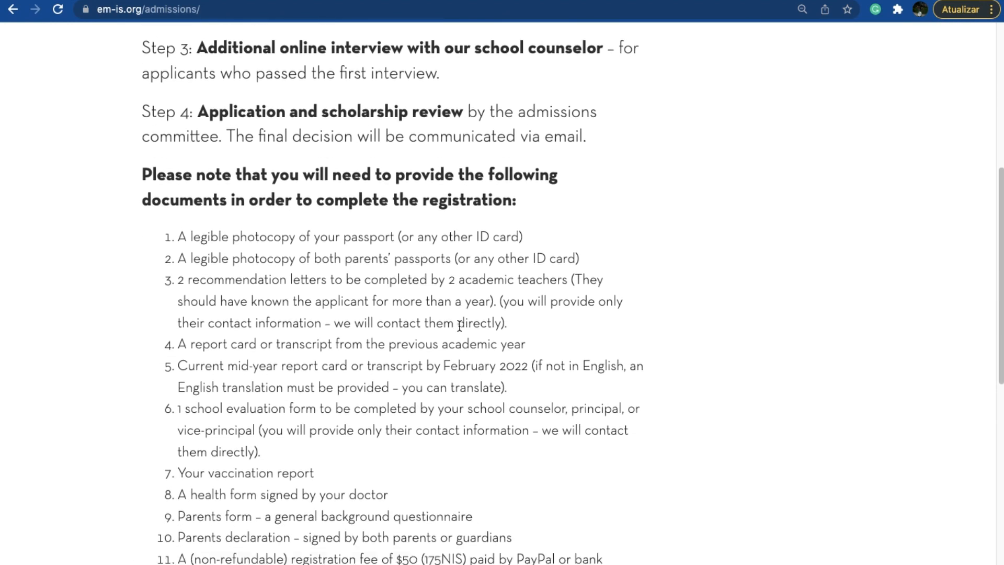
scroll(460, 326, down, 1)
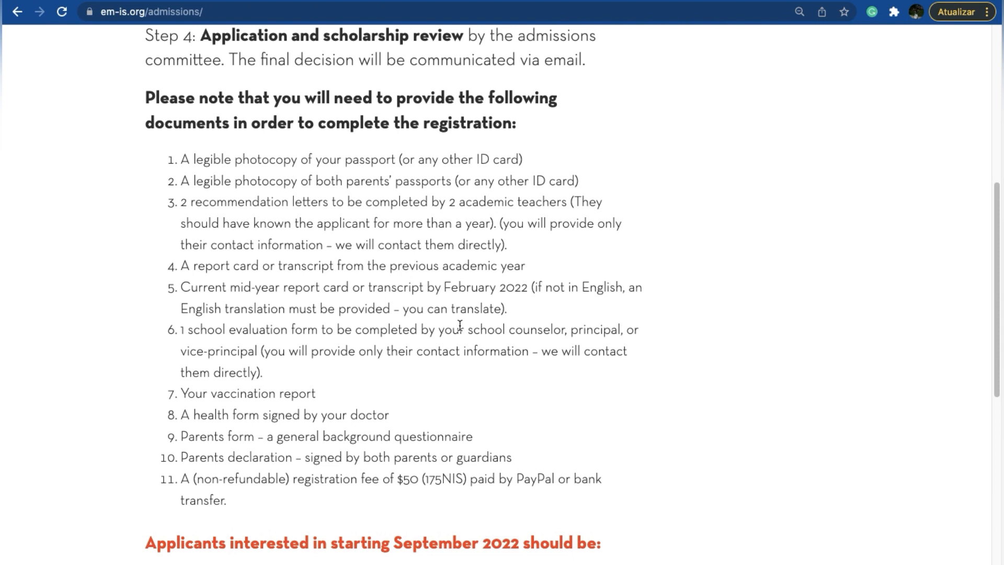
scroll(460, 325, down, 5)
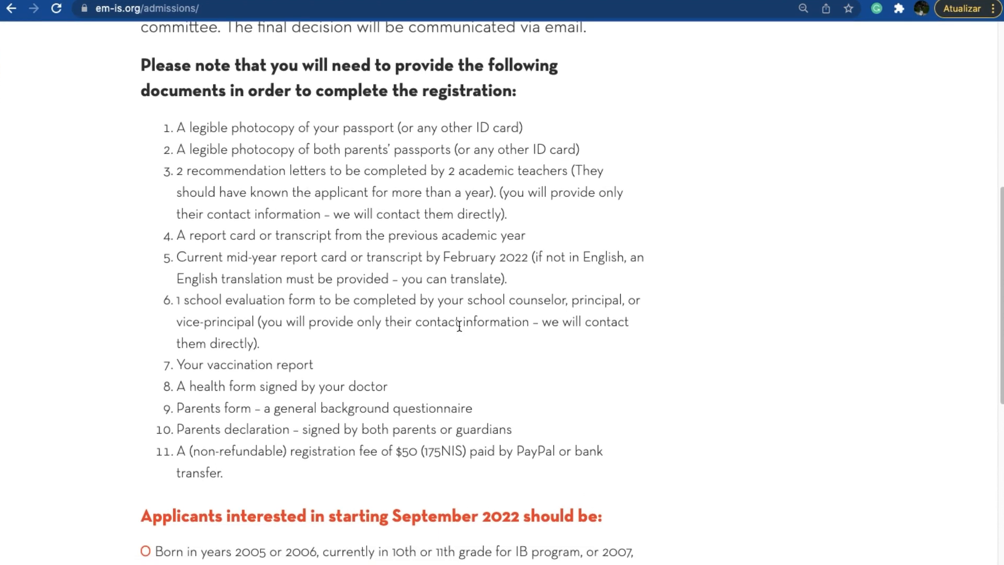
scroll(460, 324, down, 4)
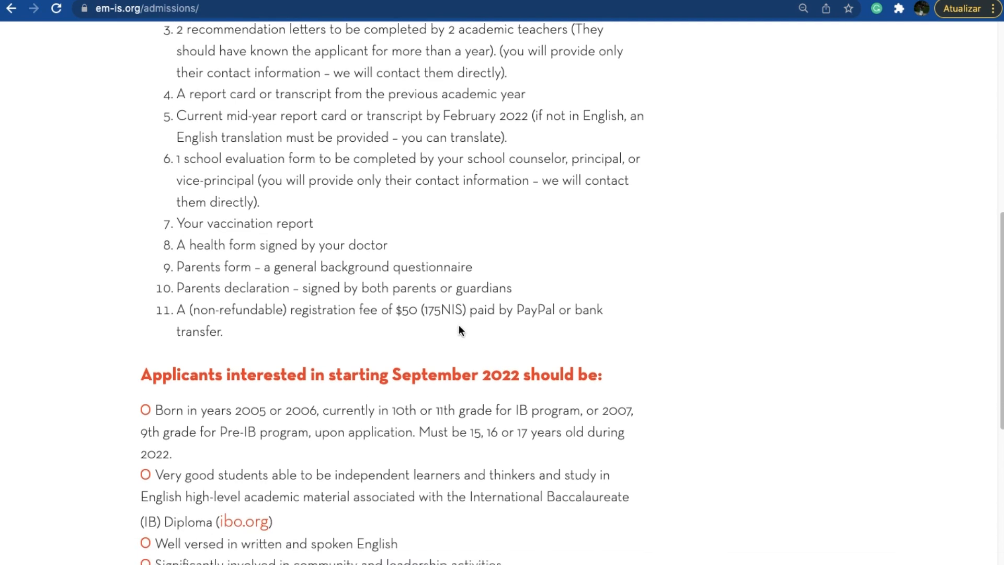
scroll(459, 330, down, 1)
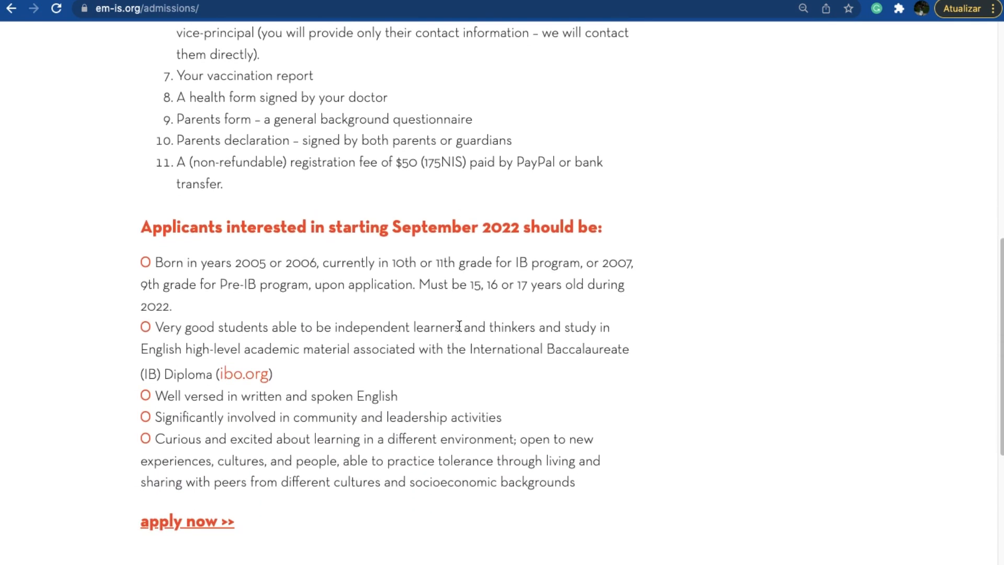
scroll(459, 326, down, 3)
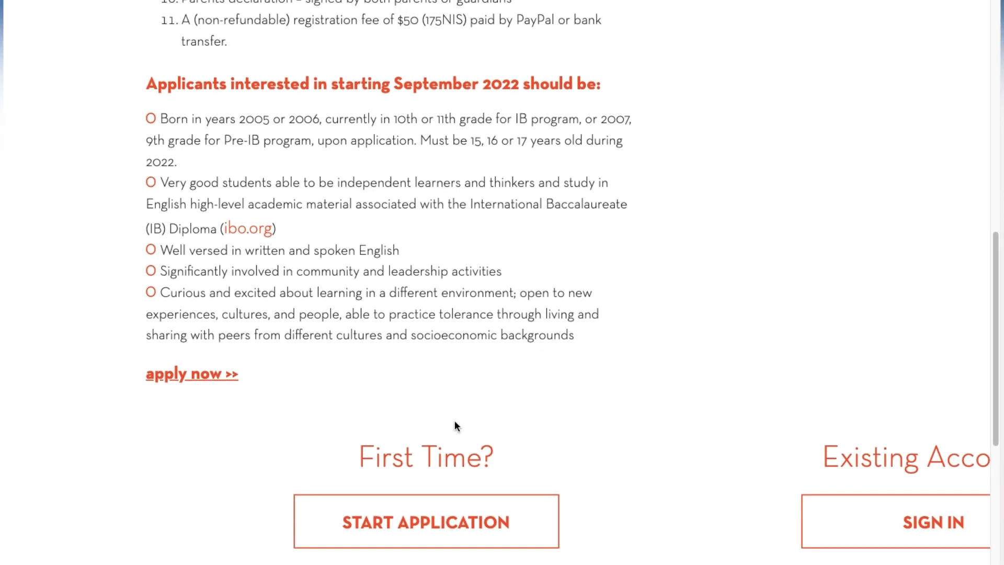
Step: Read the "Tips for a smooth process" box on the Admissions page
scroll(454, 426, up, 15)
scroll(454, 426, right, 5)
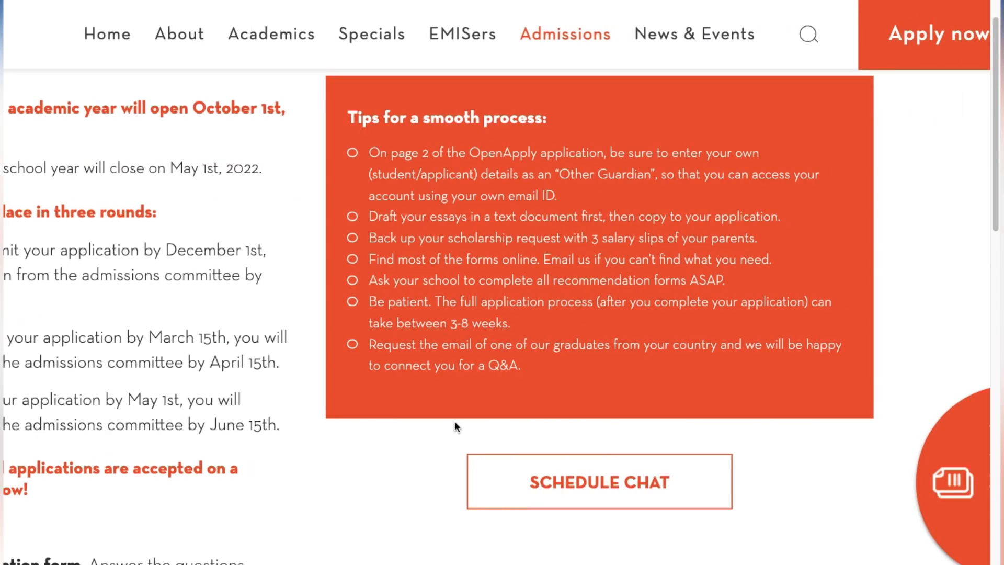
scroll(454, 426, up, 2)
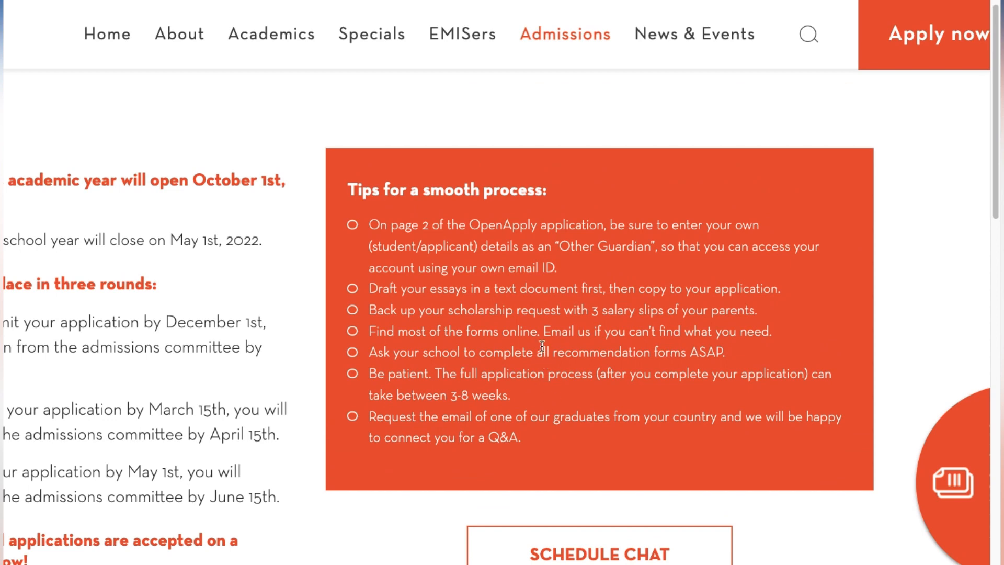
scroll(542, 346, up, 4)
scroll(542, 347, right, 3)
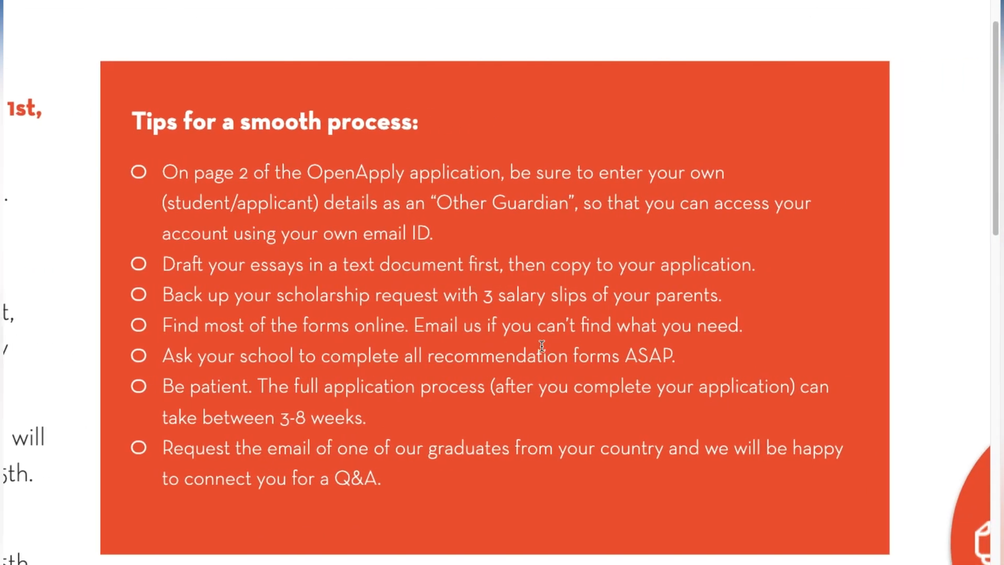
scroll(961, 319, down, 1)
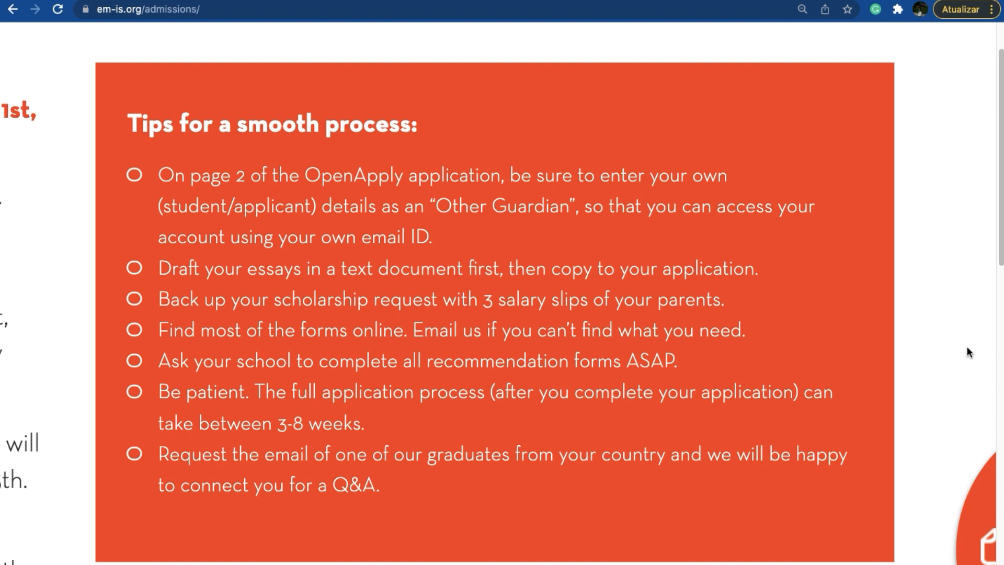
scroll(970, 349, down, 4)
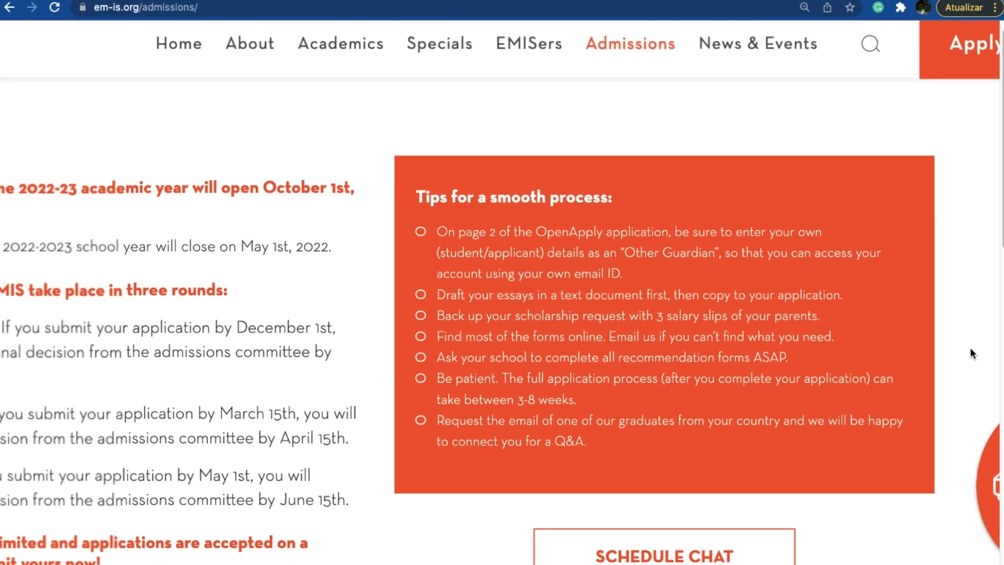
Step: Open the admissions chat scheduling page and choose the Explore EMIS meeting
scroll(970, 349, down, 4)
scroll(971, 353, down, 1)
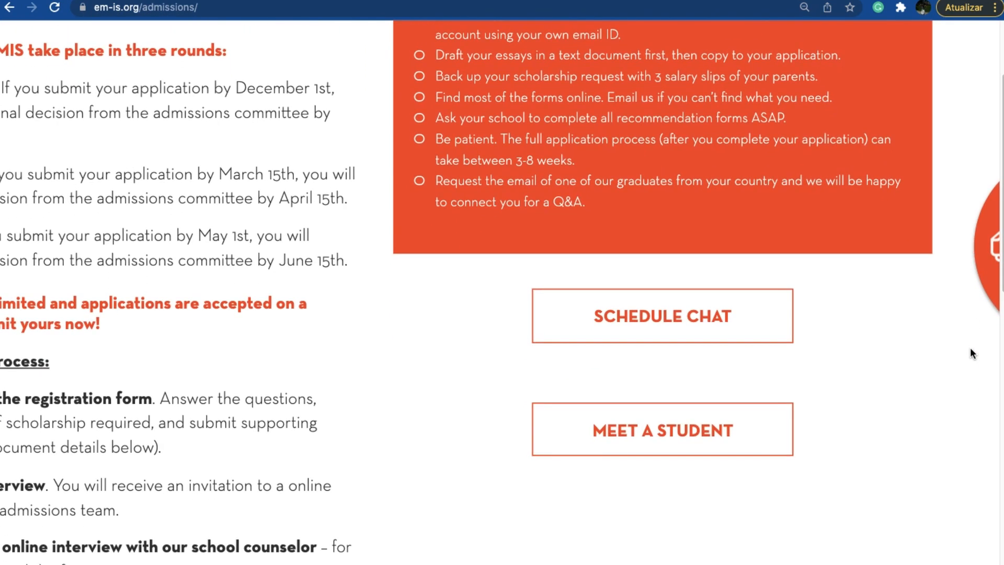
scroll(971, 354, right, 1)
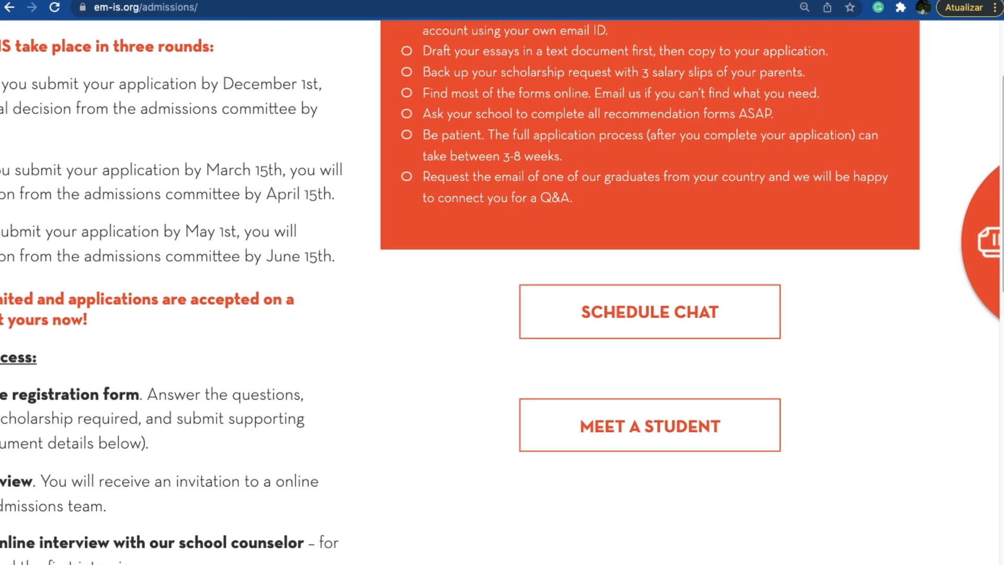
click(704, 313)
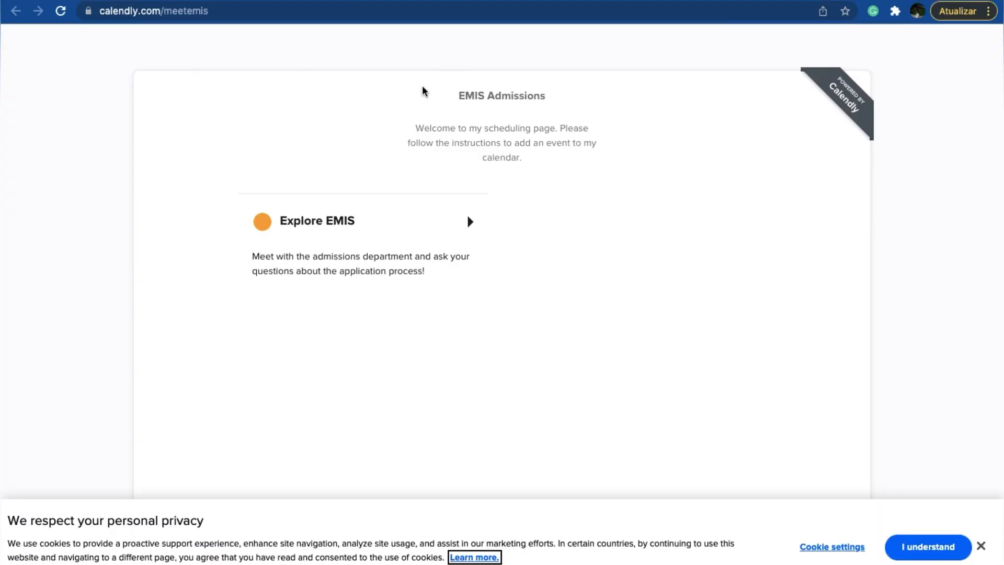
click(426, 239)
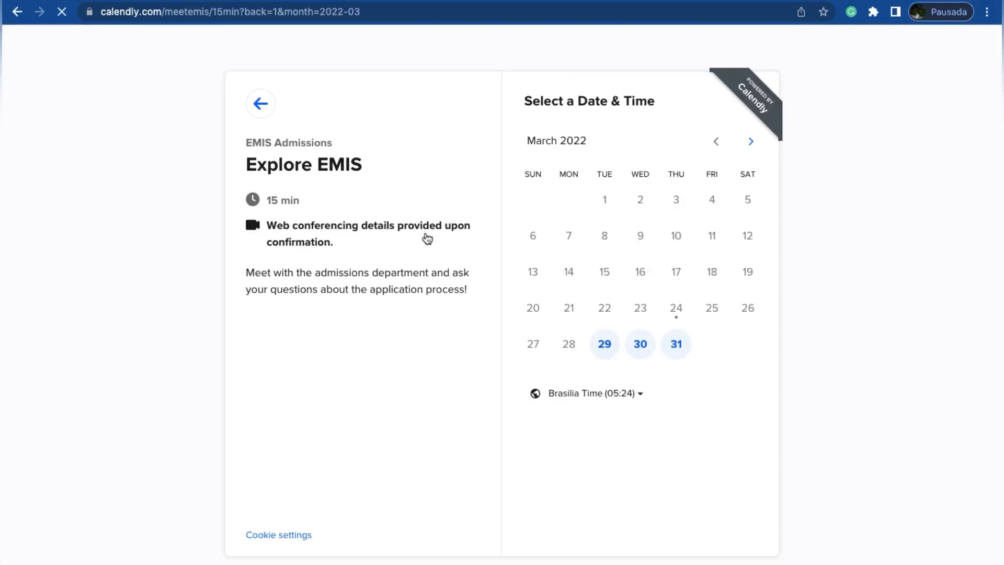
Step: Check the April 2022 availability and pick the 07:15 slot on Thursday, March 31 for the meeting
click(741, 149)
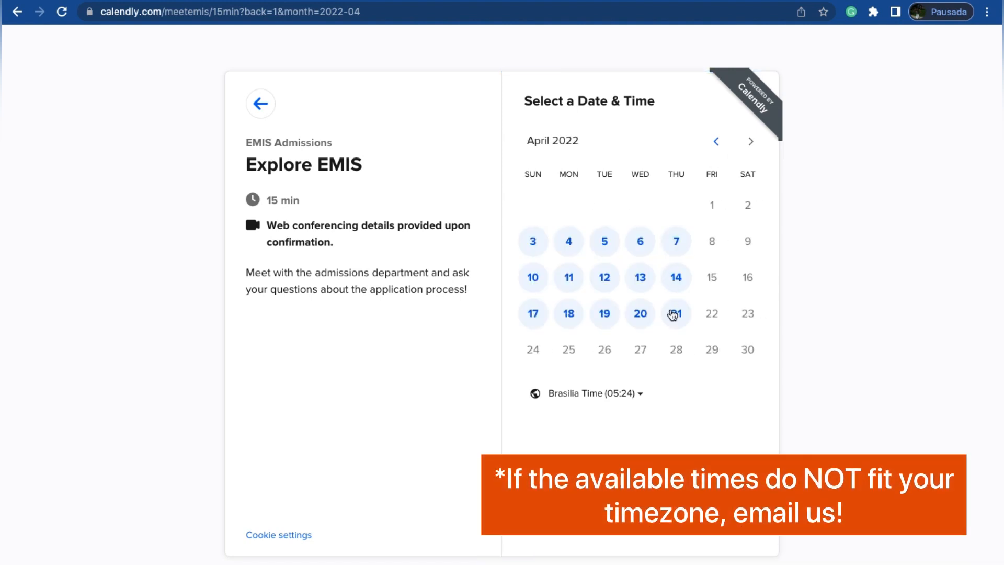
click(716, 141)
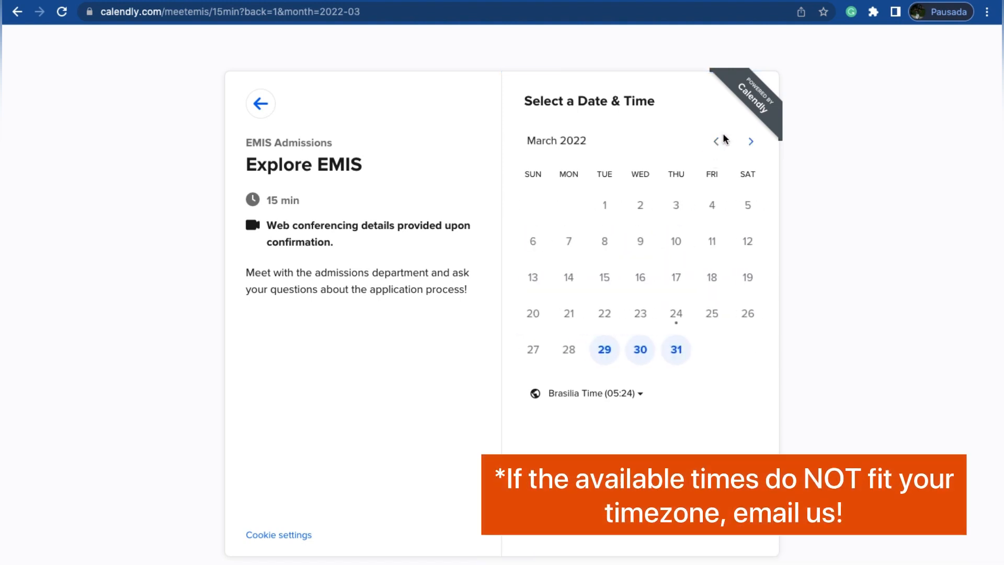
click(677, 349)
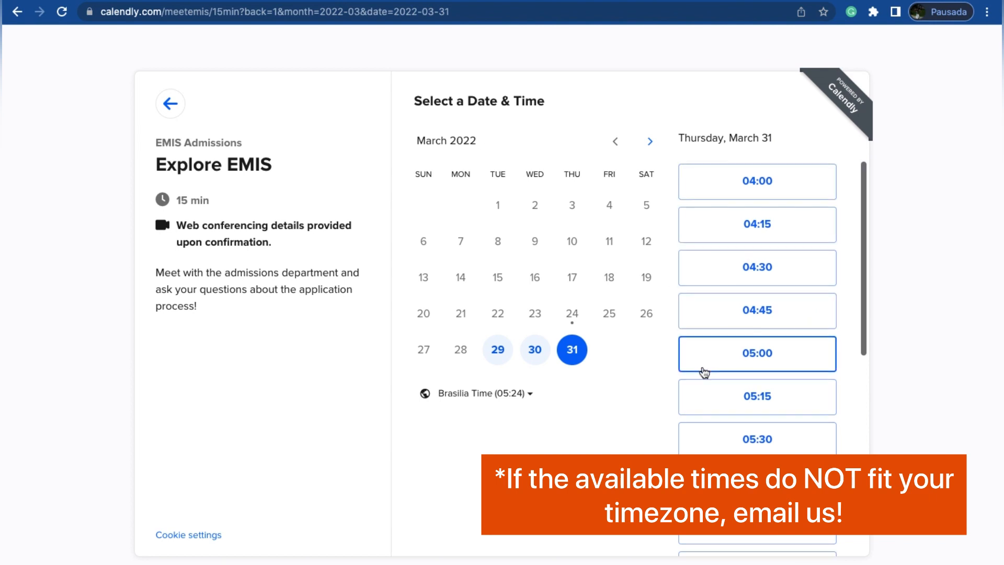
scroll(704, 370, down, 7)
scroll(704, 370, down, 1)
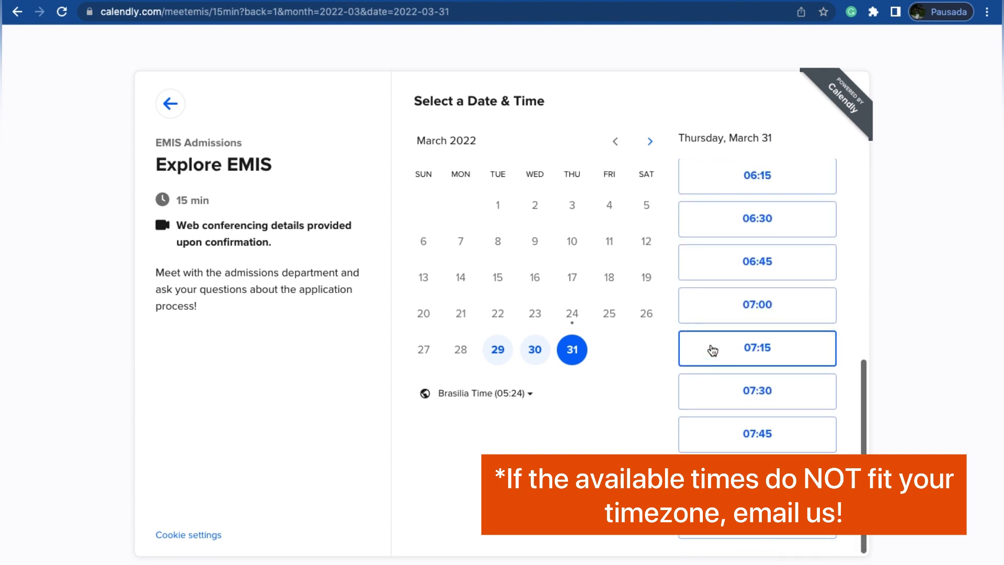
click(712, 346)
click(800, 352)
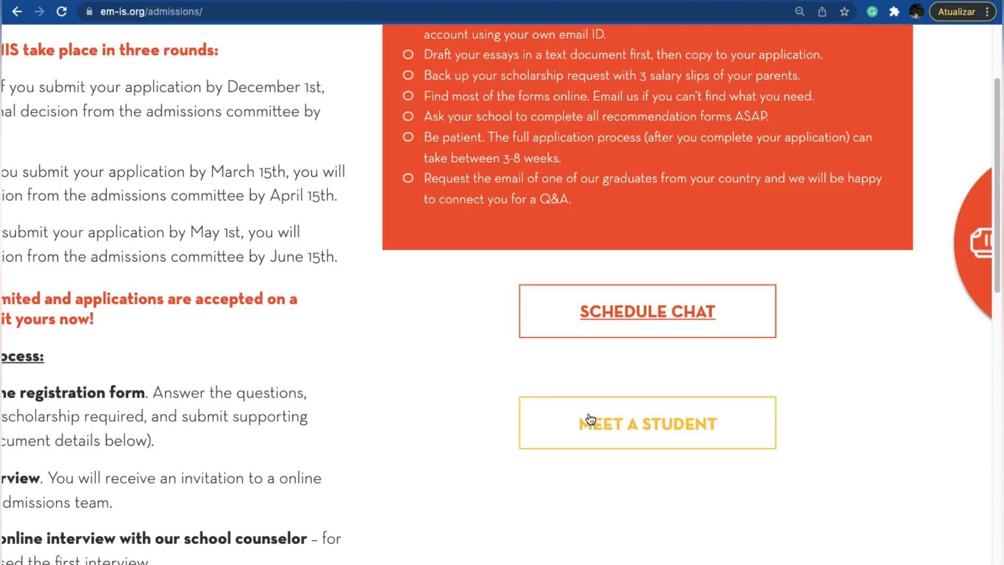
Step: Open the Meet A Student form on the Admissions page, review its fields and close it
click(588, 419)
scroll(441, 338, up, 5)
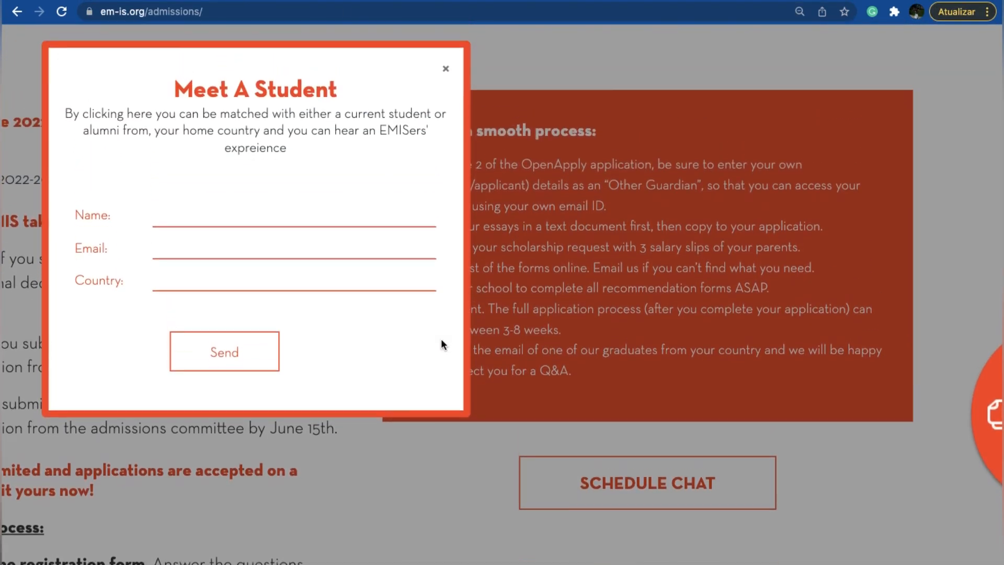
scroll(441, 338, left, 5)
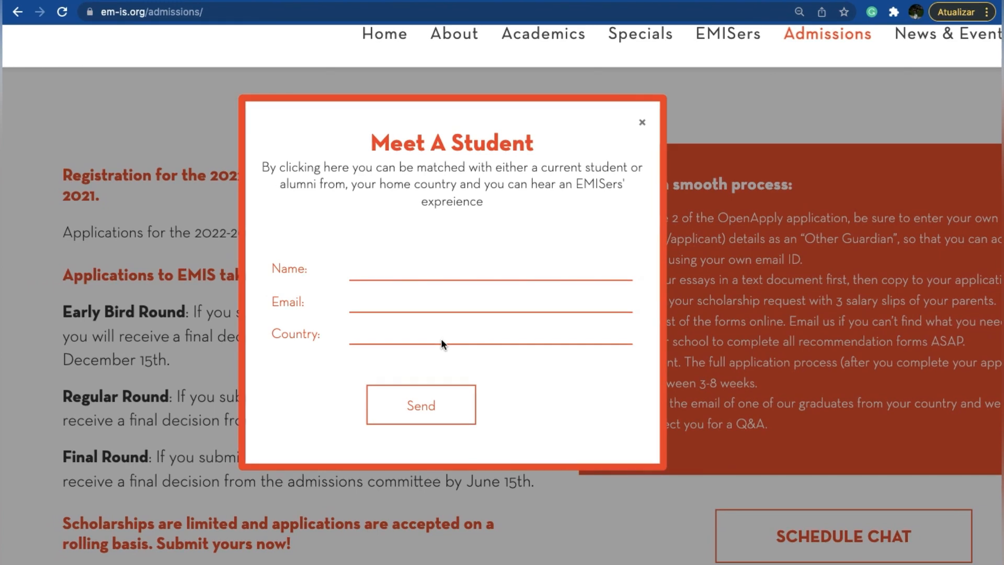
scroll(439, 283, up, 3)
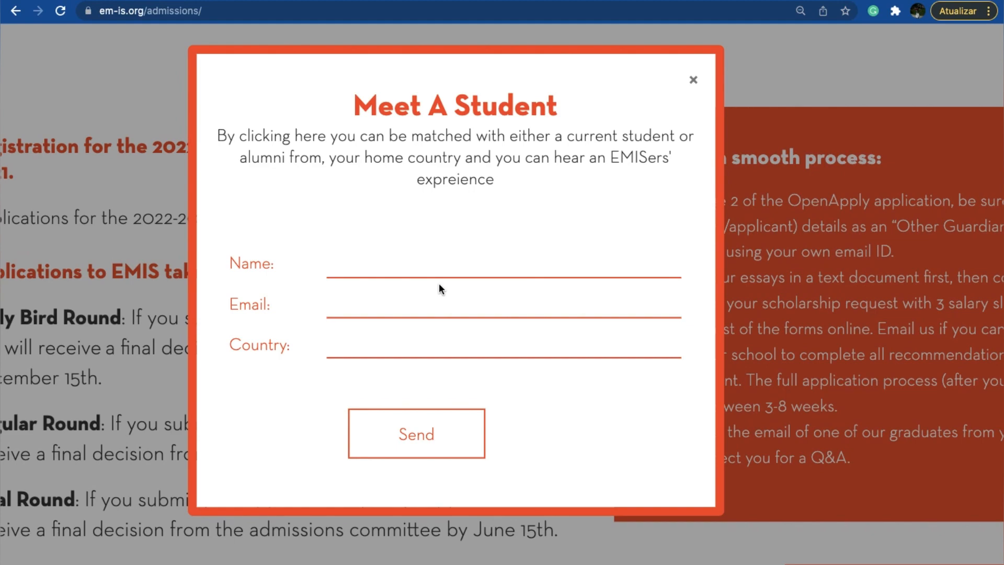
click(694, 80)
Step: Start a first-time application from the Admissions page
scroll(555, 265, down, 8)
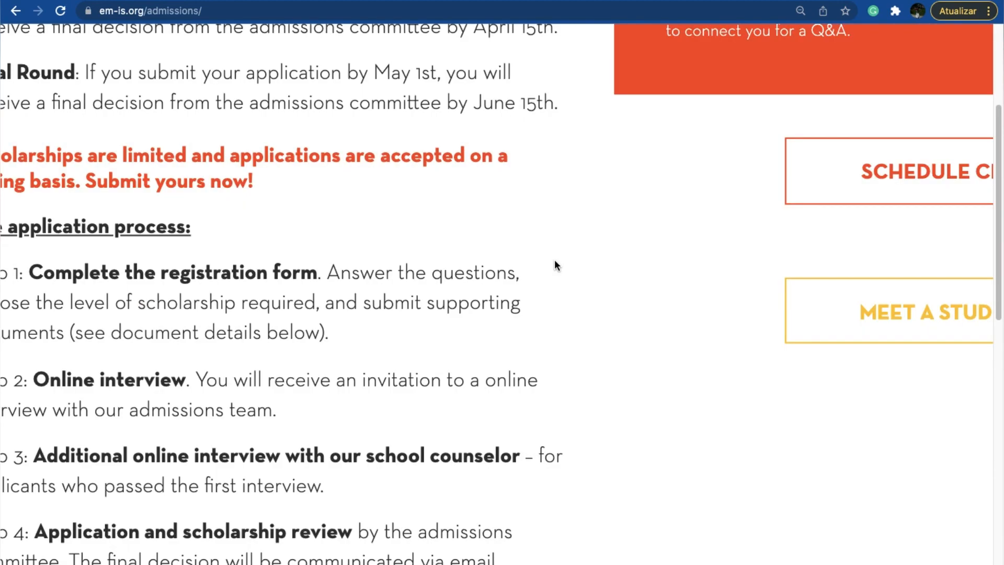
scroll(555, 266, down, 5)
scroll(555, 265, down, 11)
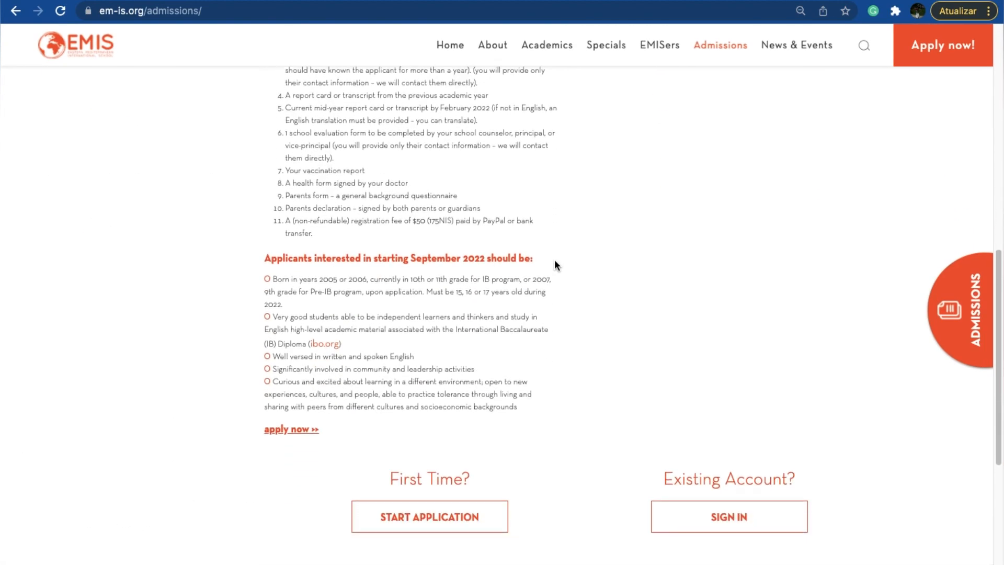
scroll(555, 266, down, 2)
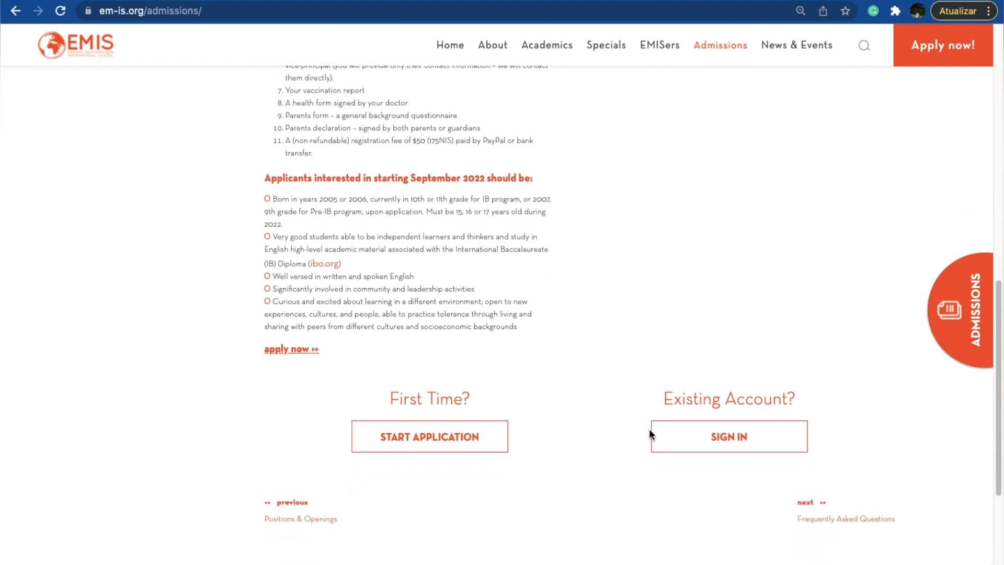
click(460, 439)
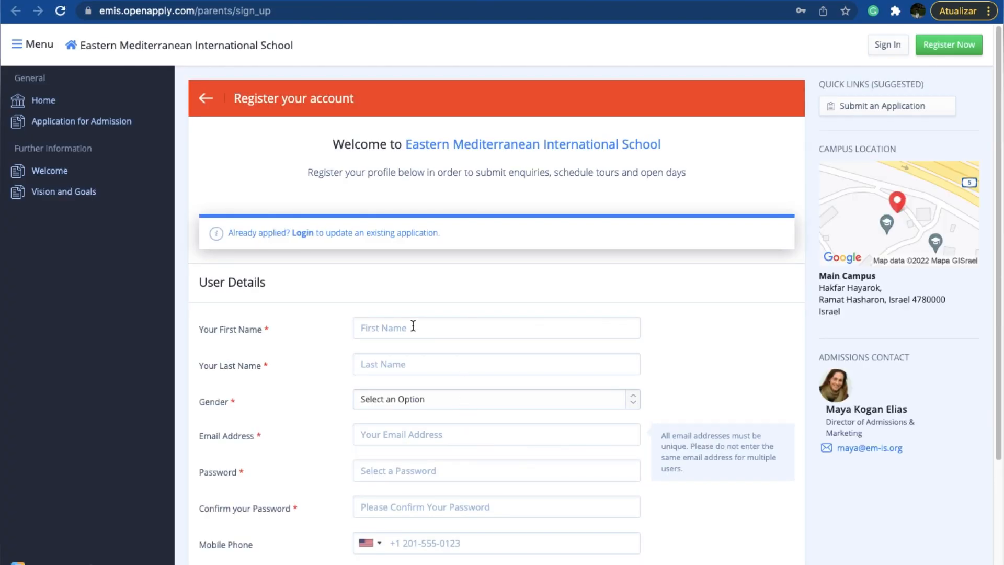
Step: Review the account registration form, enter the captcha text and proceed to the application
scroll(395, 363, down, 3)
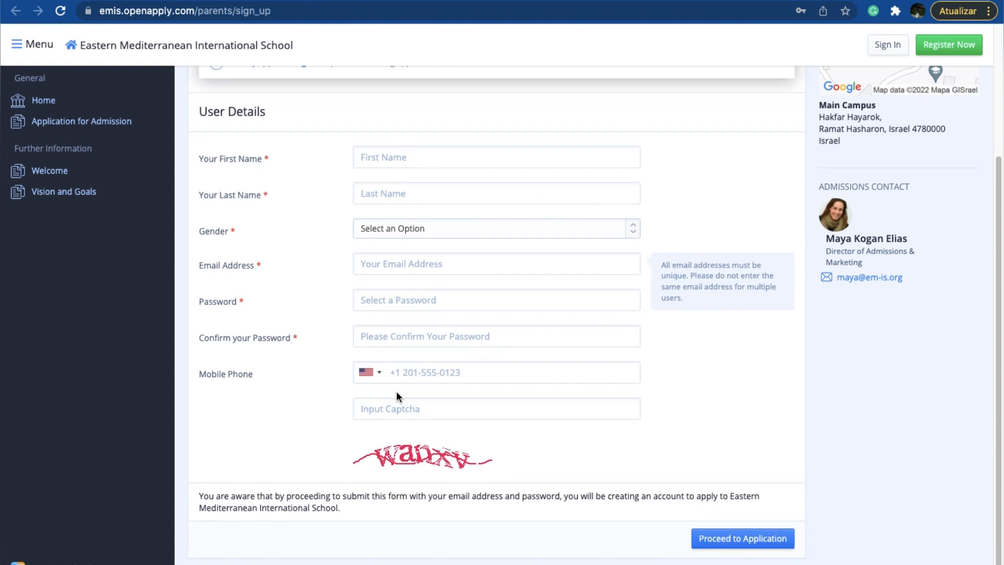
scroll(398, 397, up, 3)
scroll(396, 391, up, 1)
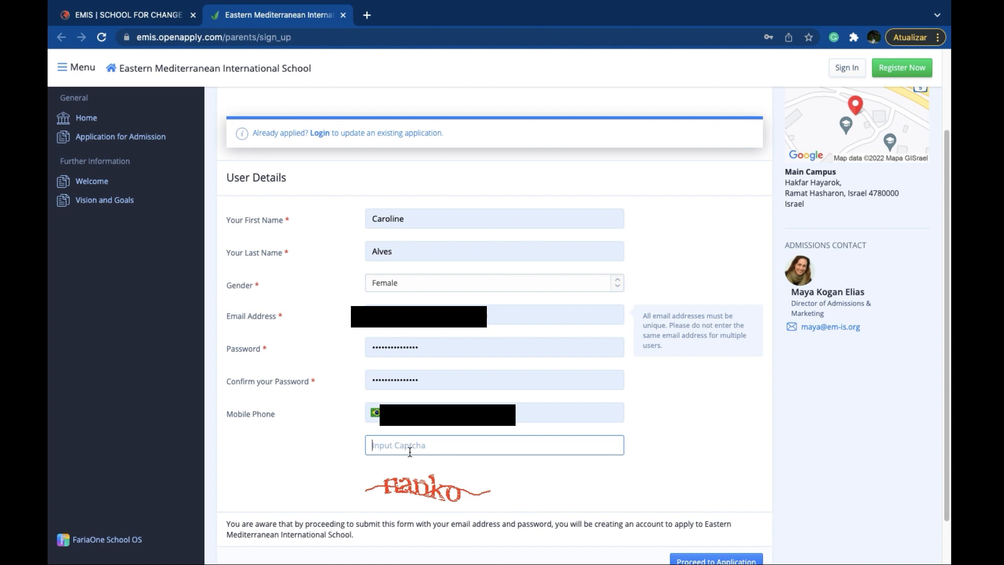
scroll(410, 453, down, 1)
text(nan)
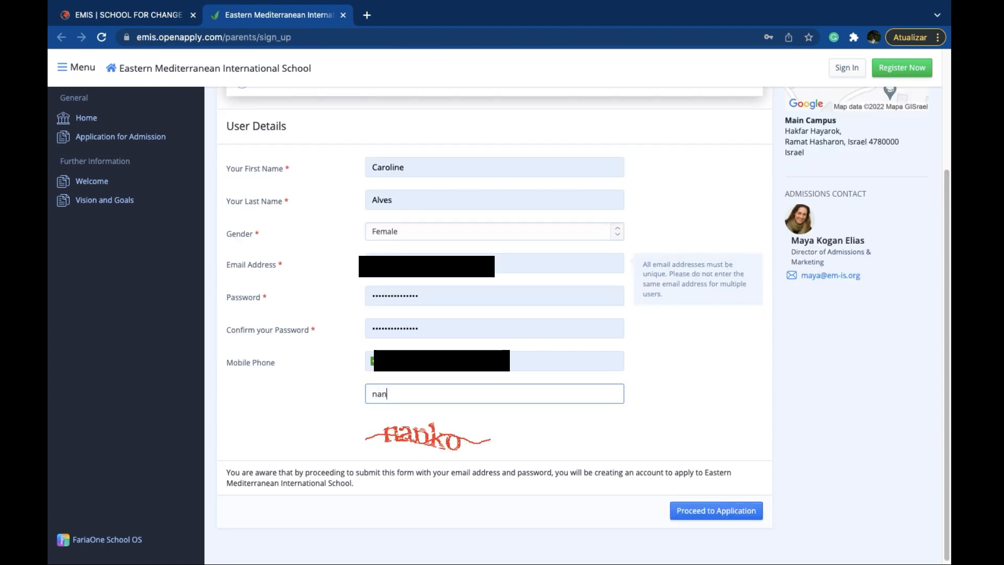
text(ko)
click(687, 512)
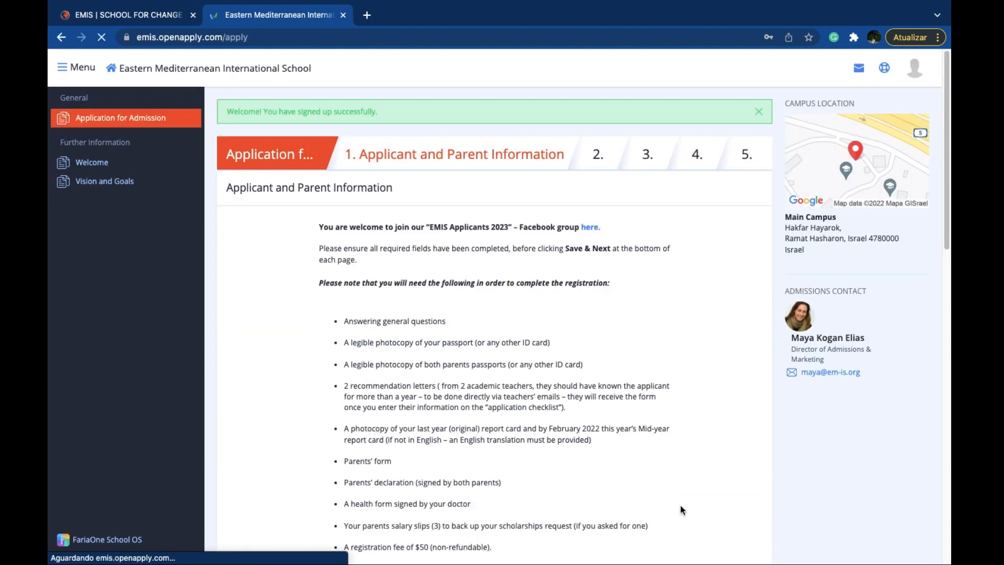
Step: Read the list of documents and requirements needed to complete the registration on the Applicant and Parent Information page
scroll(604, 463, down, 1)
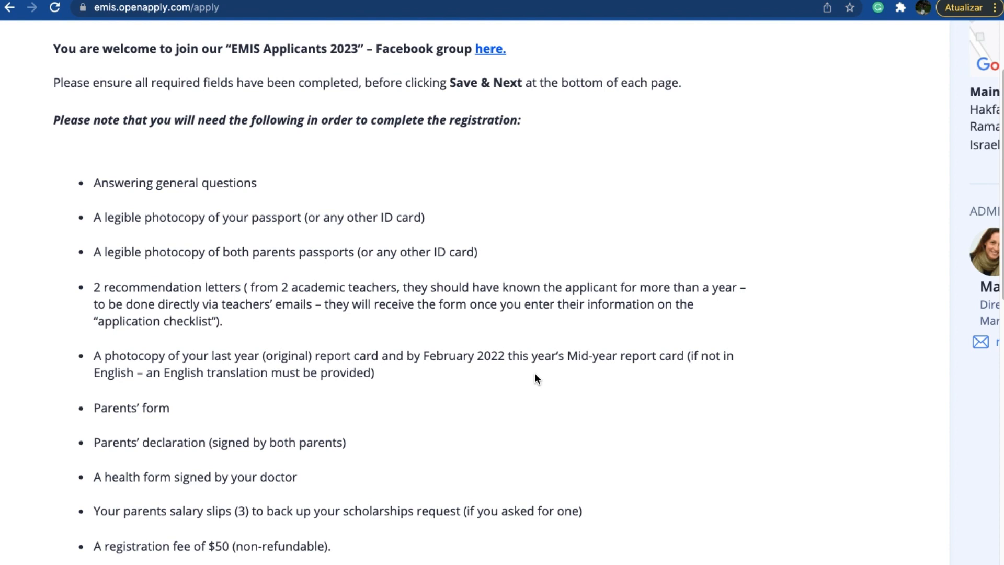
scroll(535, 372, down, 1)
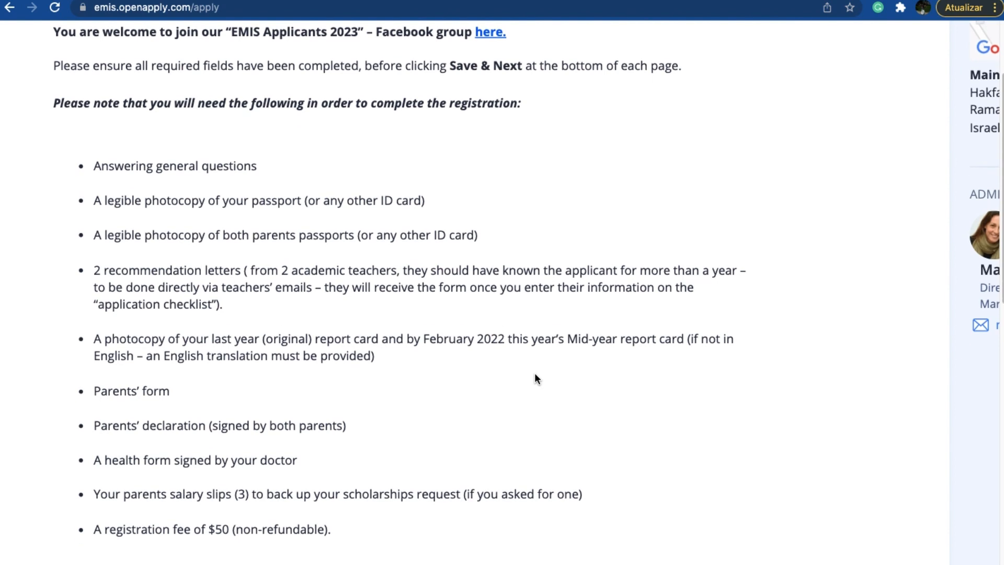
scroll(522, 345, down, 1)
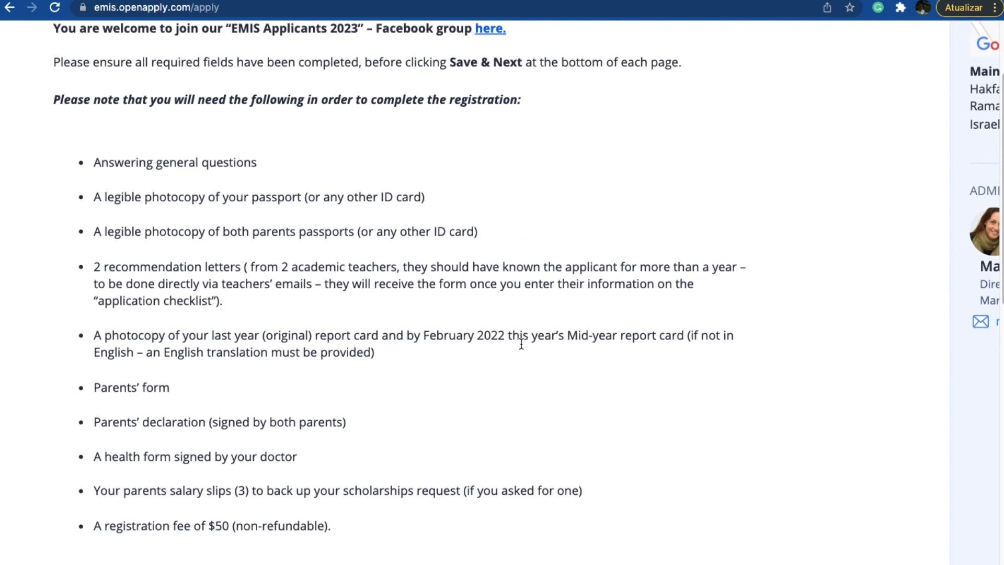
scroll(521, 344, down, 2)
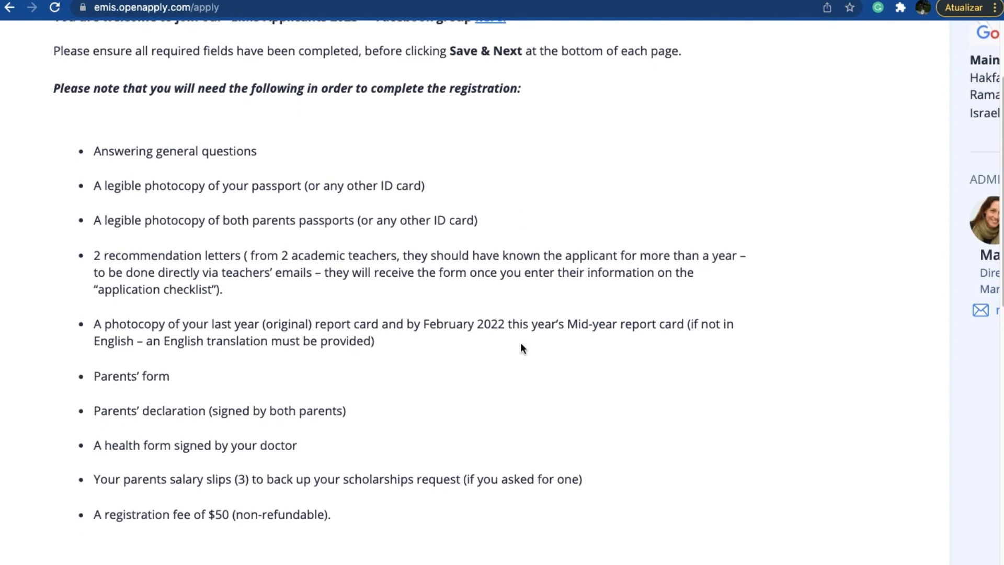
scroll(522, 348, down, 1)
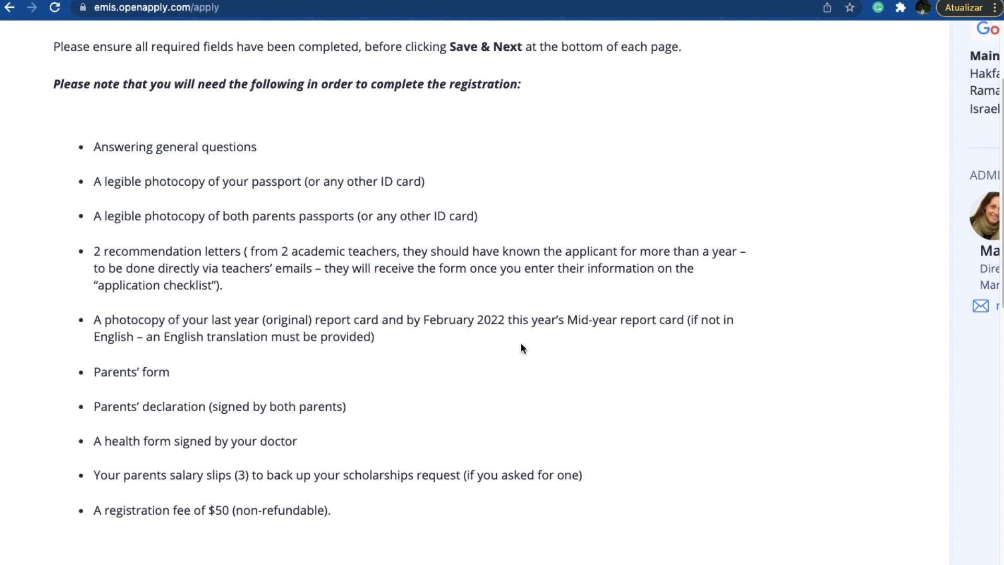
scroll(522, 348, down, 5)
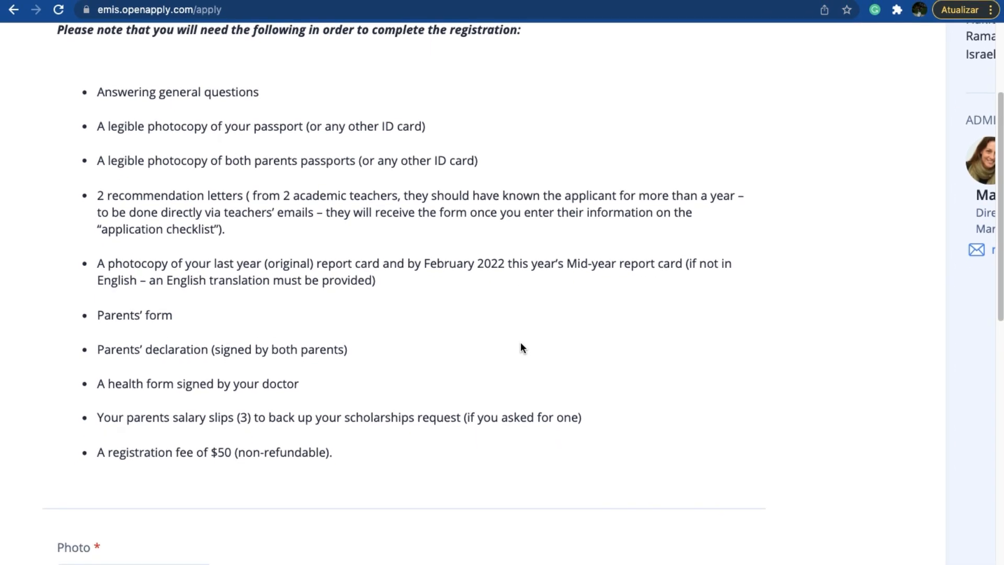
scroll(522, 347, down, 2)
scroll(521, 347, up, 4)
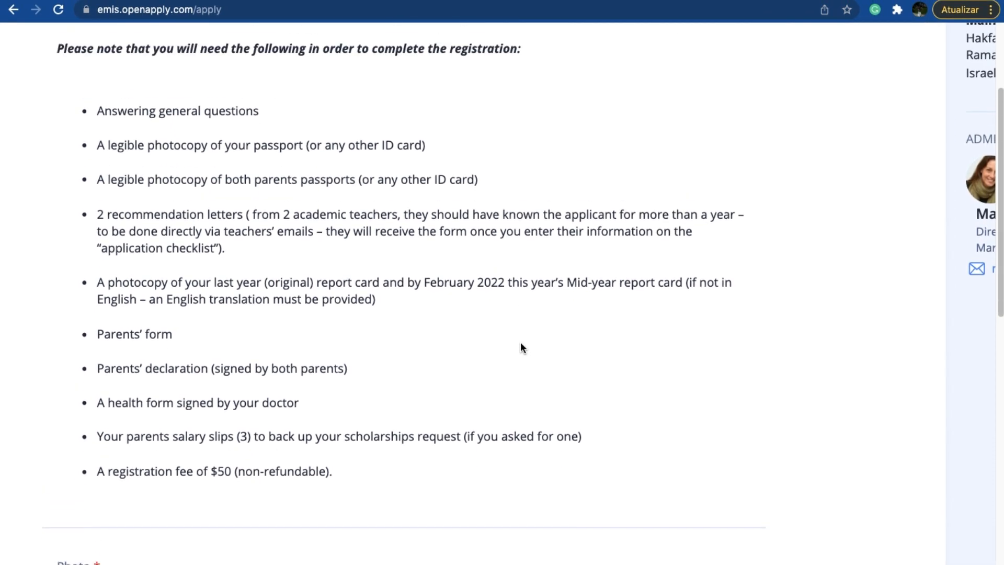
scroll(521, 343, up, 1)
scroll(521, 343, down, 3)
scroll(497, 304, up, 1)
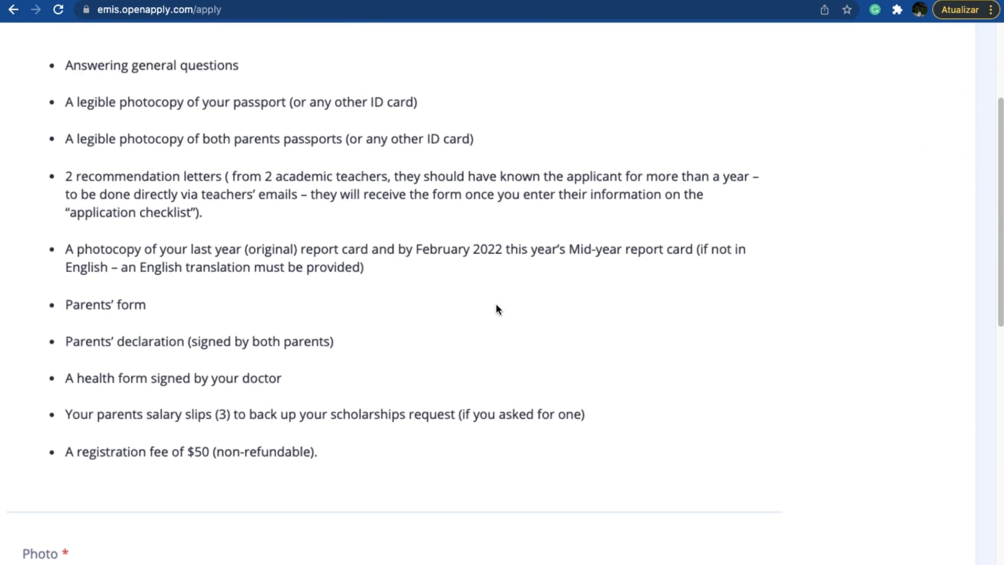
scroll(496, 305, up, 2)
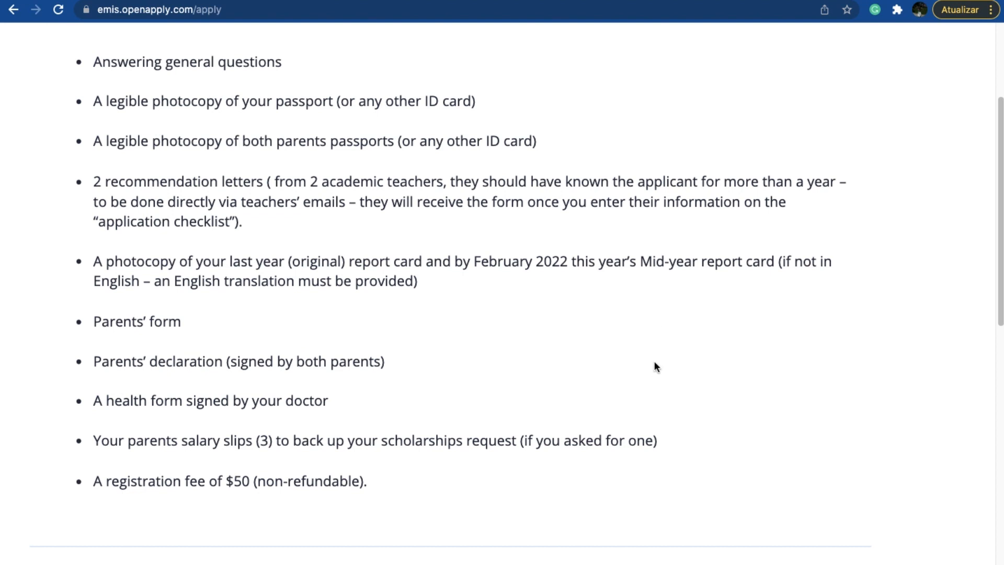
scroll(650, 379, down, 2)
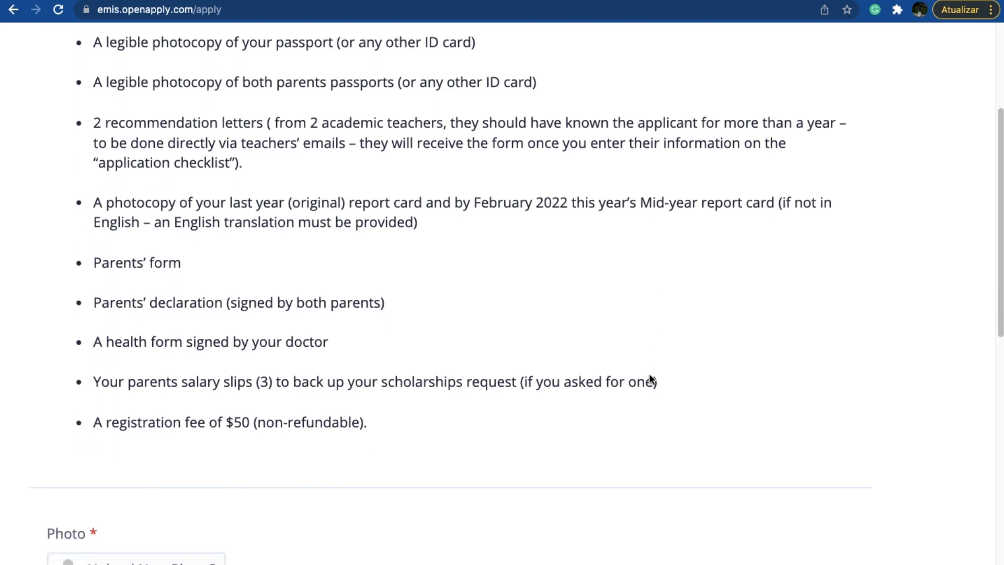
Step: Upload the image Captura de Tela 2021-11-07 às 14.55.38 as the applicant's photo
scroll(650, 374, down, 5)
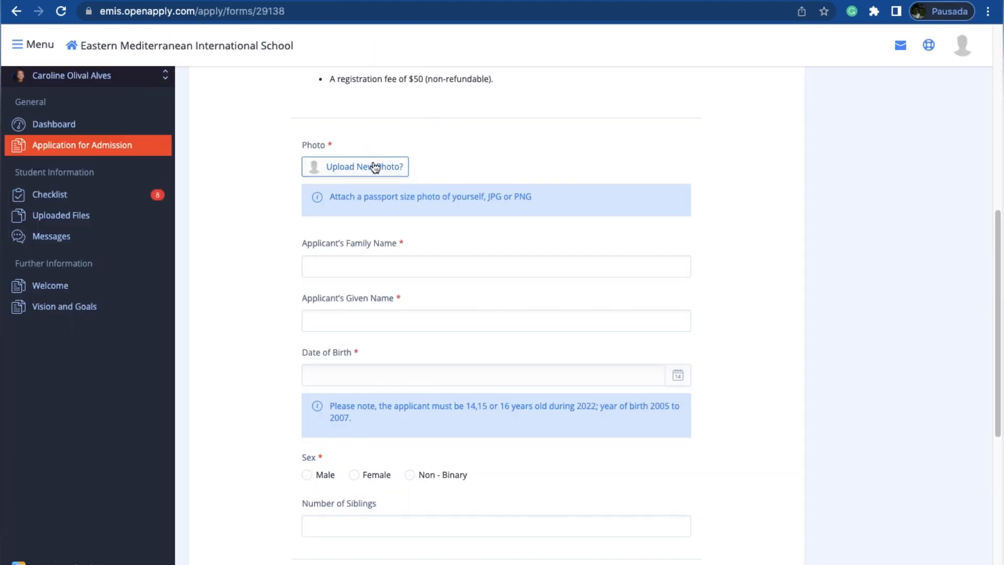
click(375, 167)
click(455, 22)
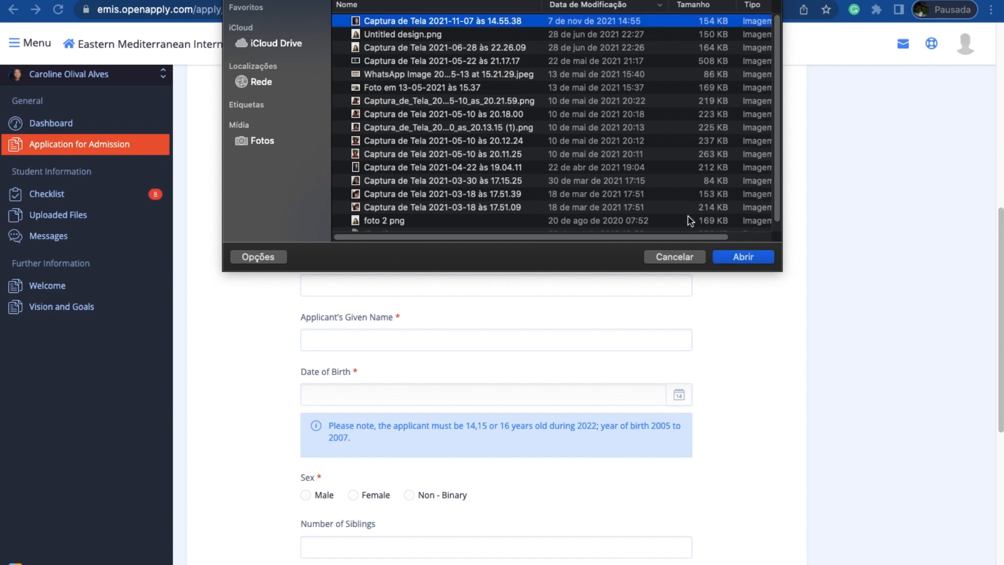
click(738, 262)
Step: Fill in the applicant's family name and given name
click(422, 262)
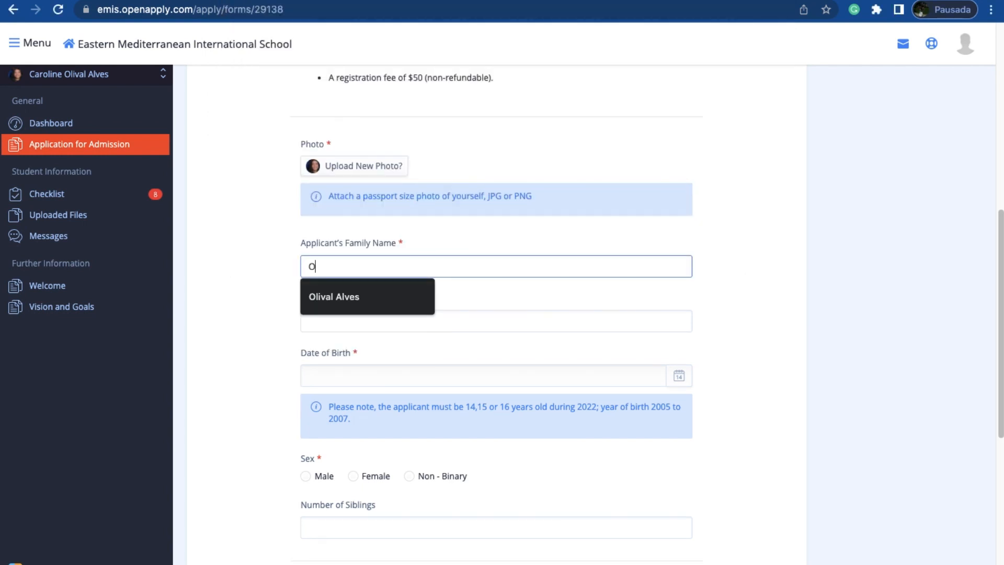
click(372, 293)
click(352, 317)
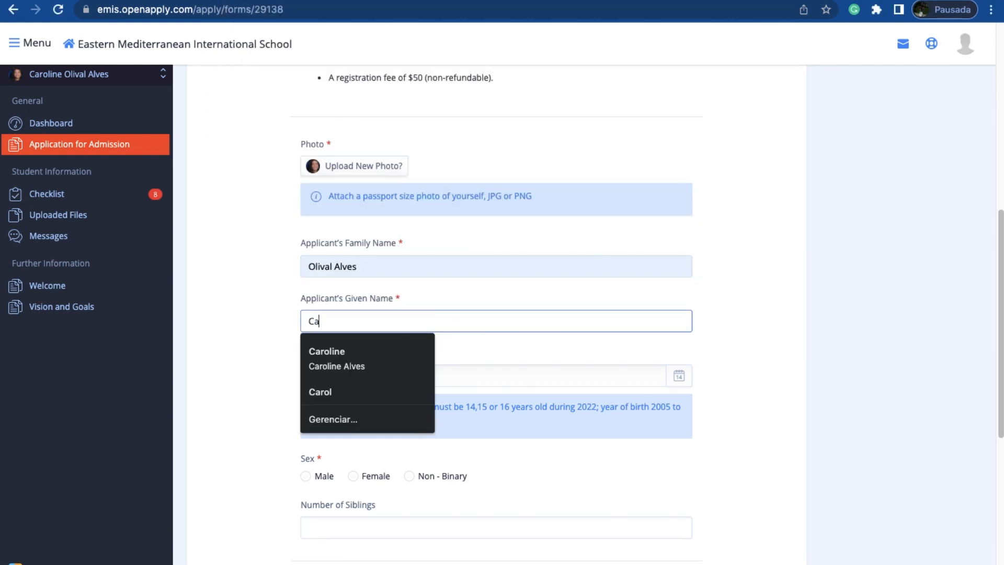
click(345, 360)
Step: Set the applicant's date of birth using the calendar
scroll(347, 371, down, 2)
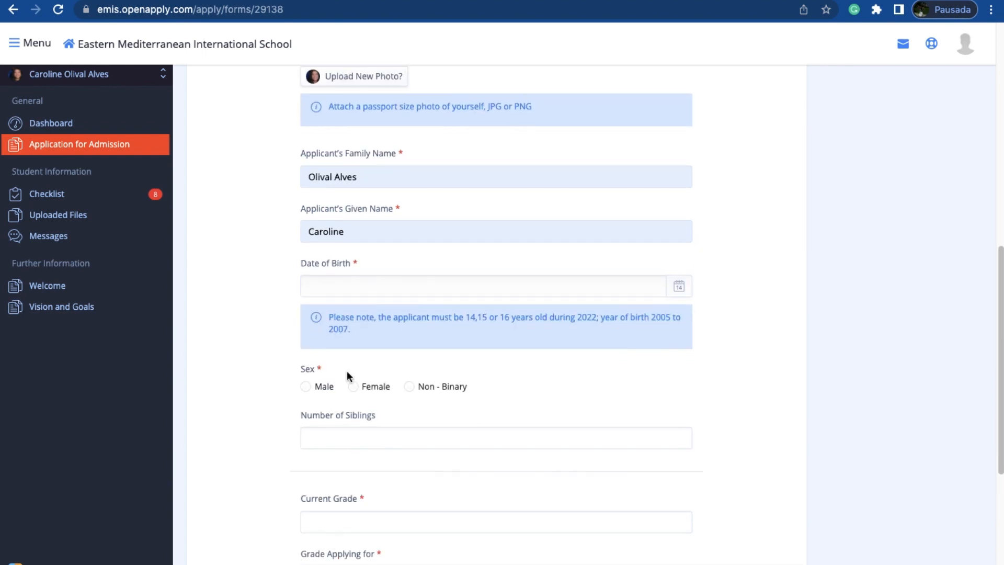
click(685, 283)
click(559, 129)
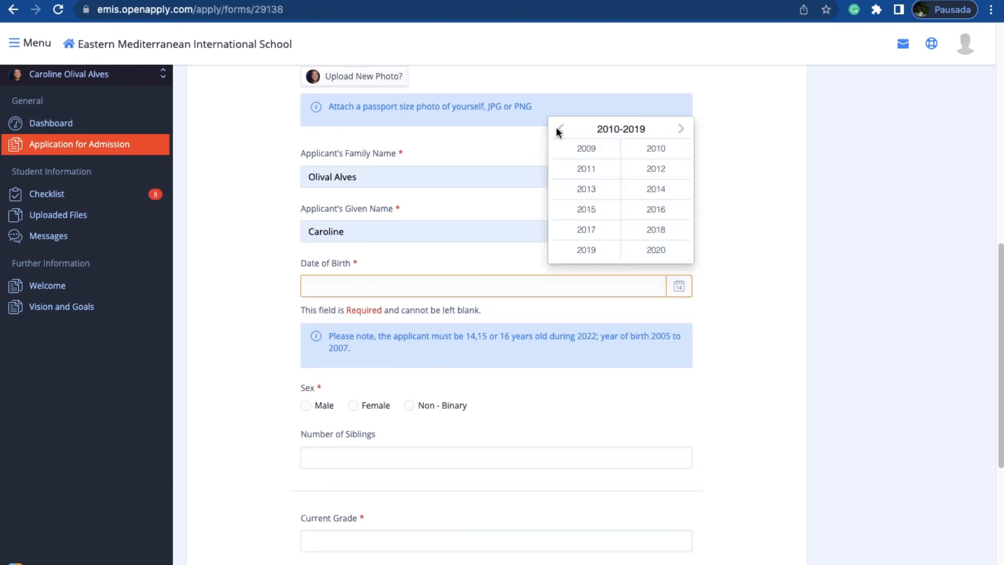
click(560, 129)
click(648, 209)
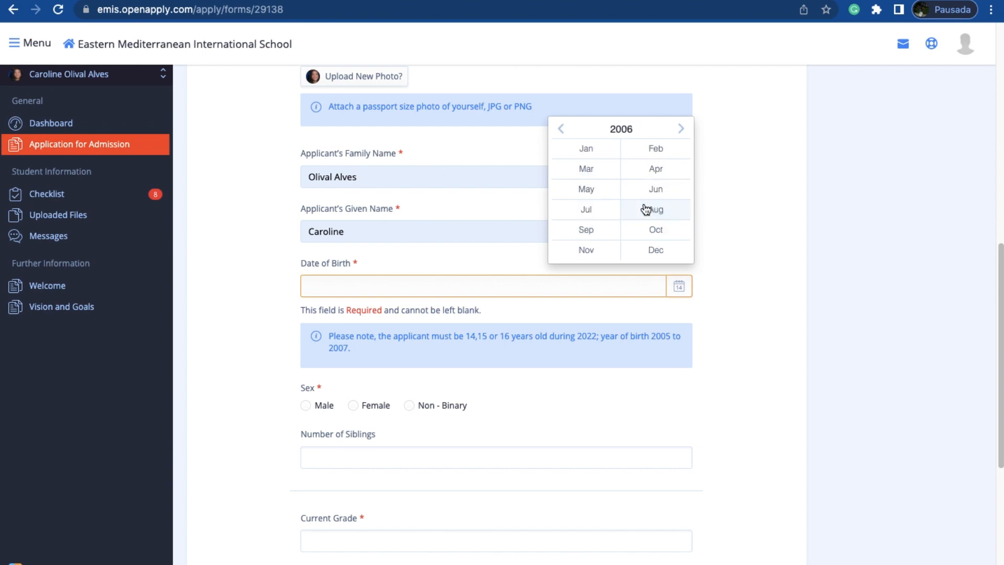
click(599, 212)
click(607, 206)
Step: Set the applicant's sex to Female, the number of siblings to 1 and the current grade to 10th
scroll(498, 351, down, 4)
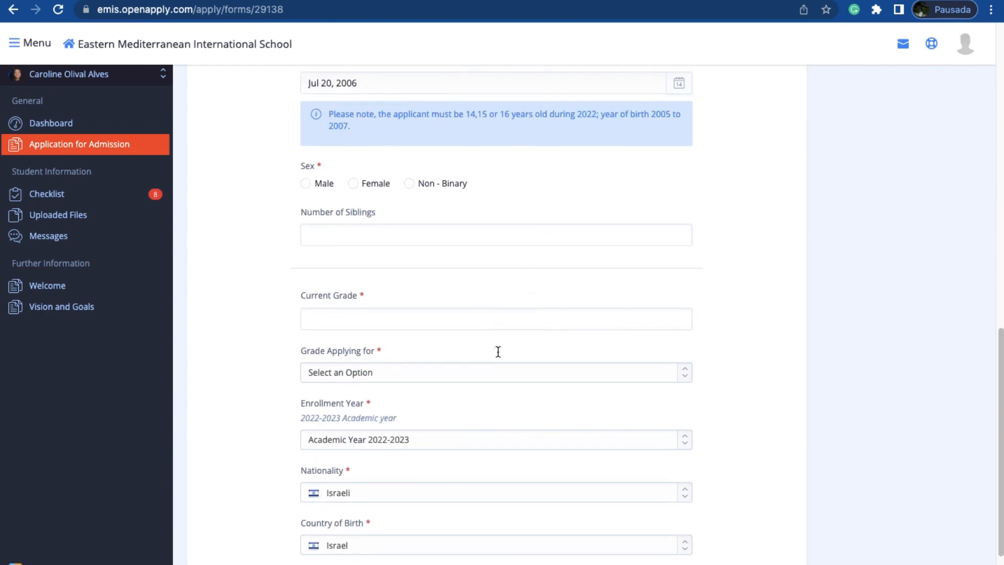
click(353, 180)
click(343, 230)
click(345, 264)
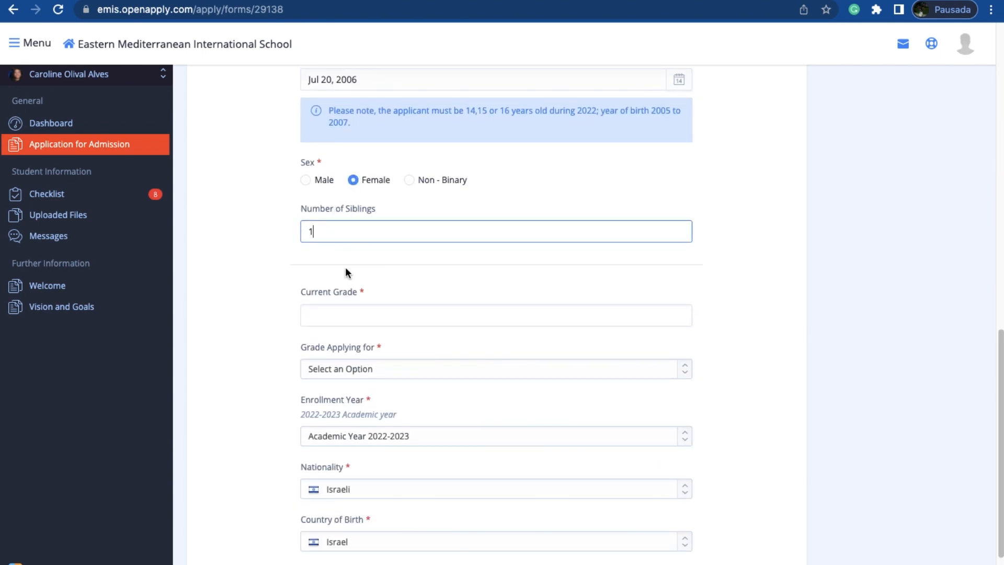
click(340, 316)
text(10th)
Step: Choose Grade 11 (IB Programme) as the grade applied for and Academic Year 2022-2023 as the enrollment year
scroll(377, 314, down, 2)
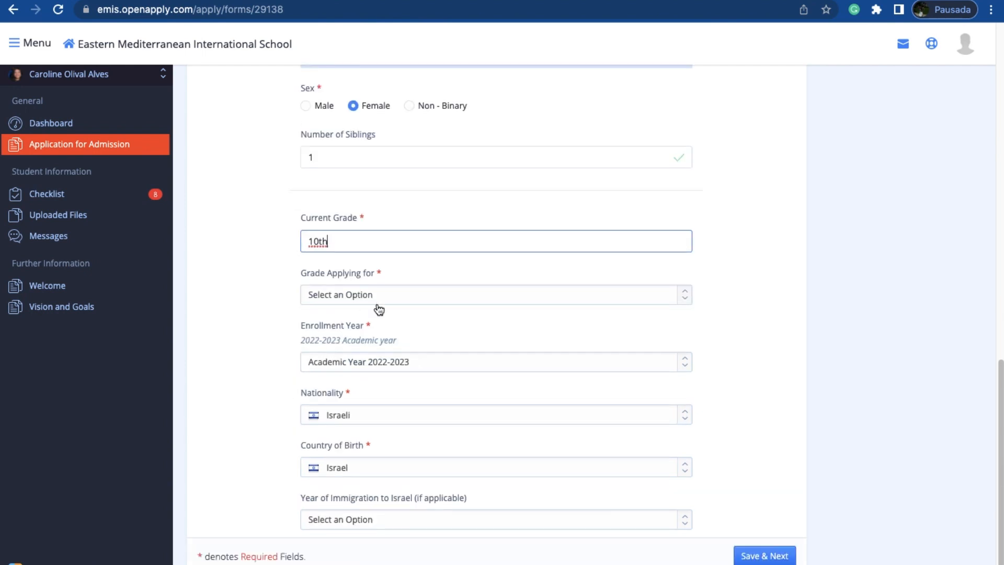
click(381, 296)
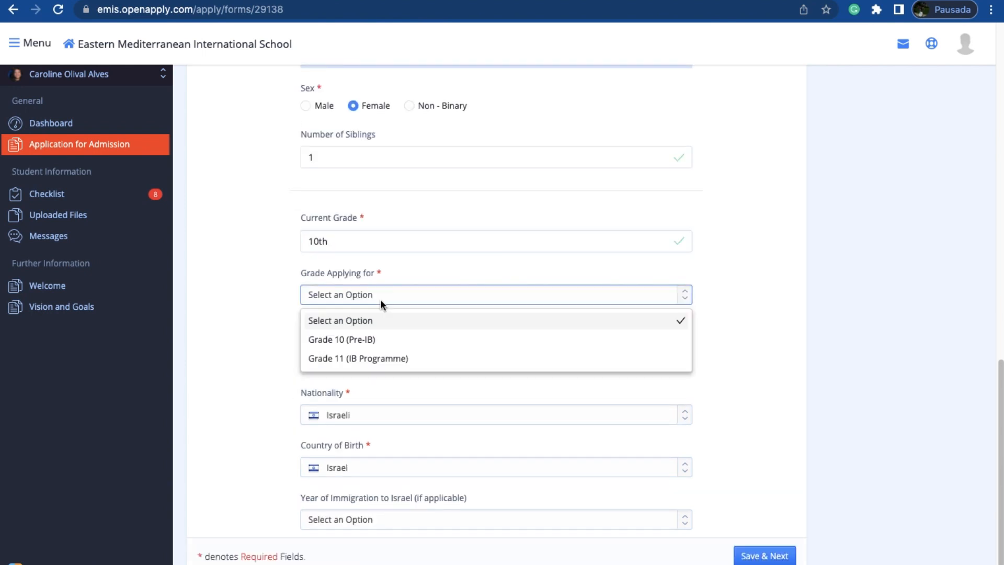
click(386, 364)
click(399, 340)
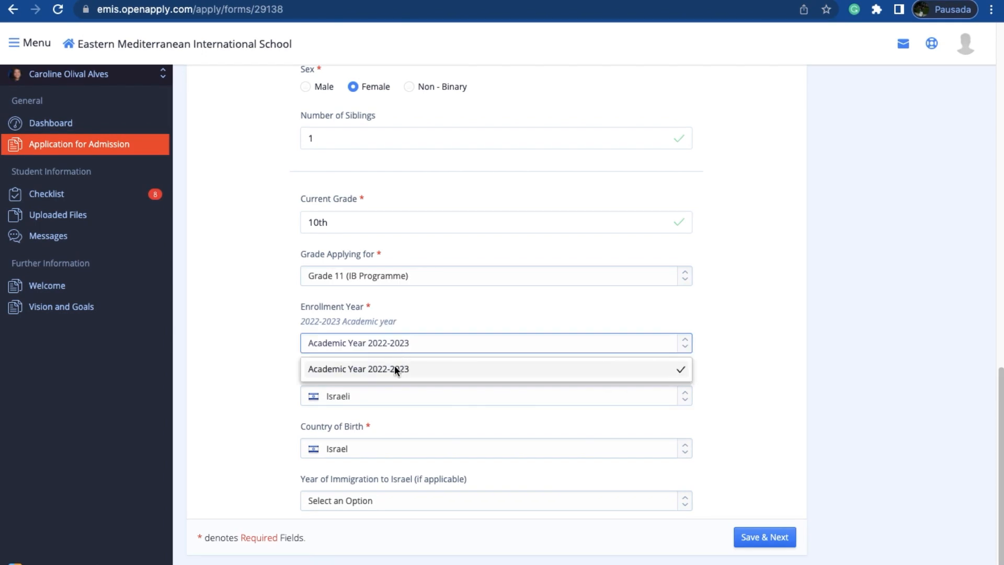
click(395, 365)
Step: Set the applicant's nationality to Brazilian and country of birth to Brazil
click(387, 396)
text(br)
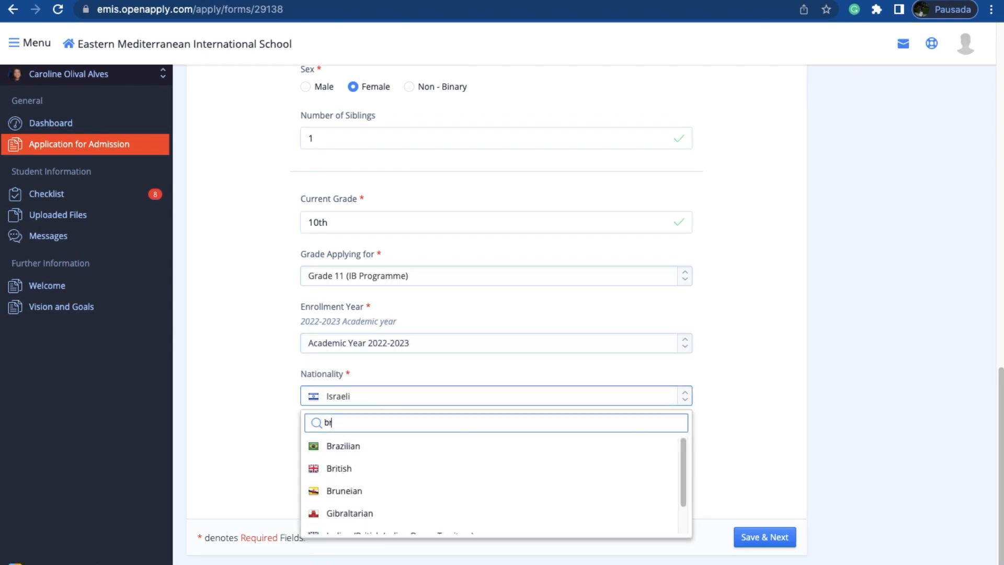
key(Return)
click(380, 448)
text(bra)
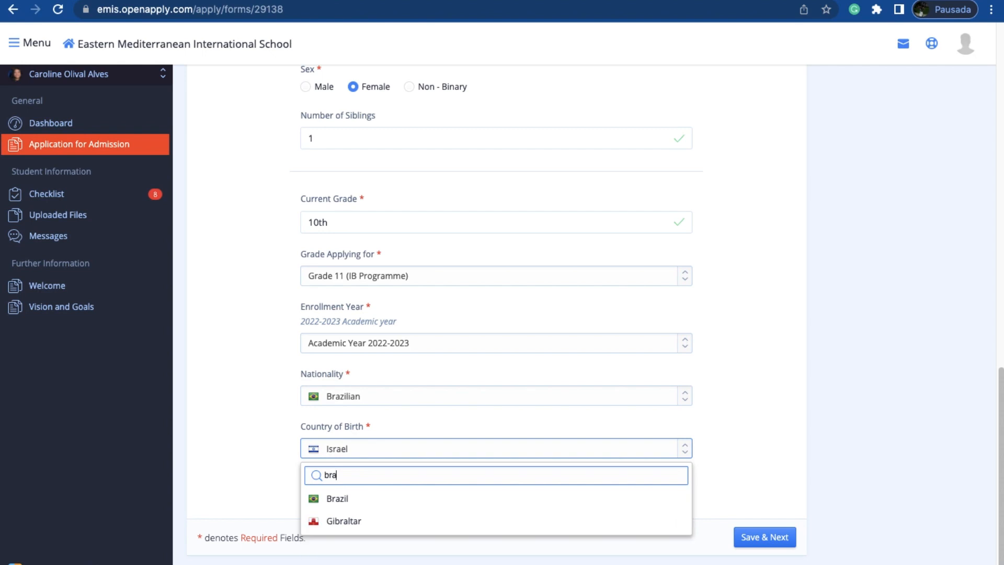
key(Return)
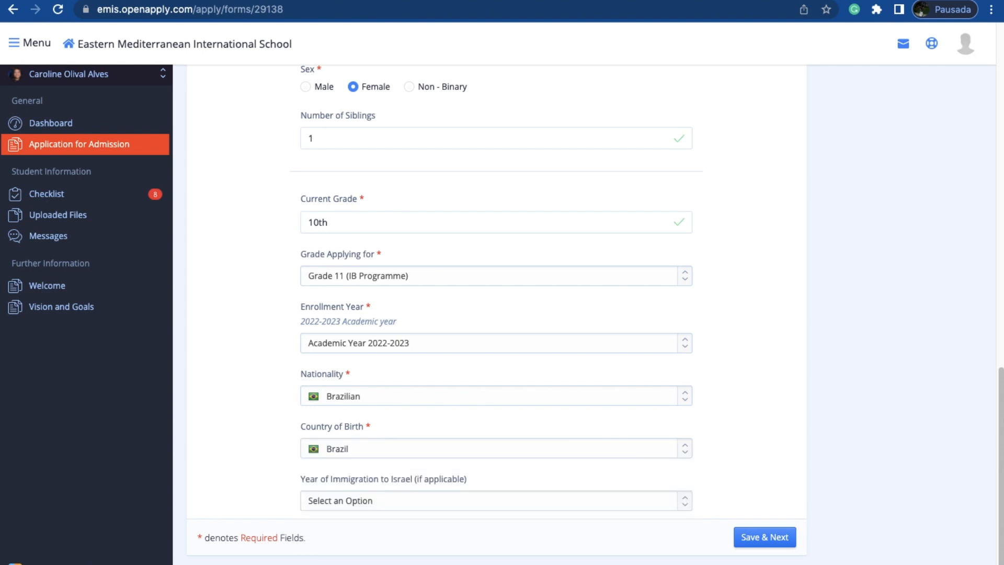
Step: Check the options for the year of immigration to Israel without choosing one
click(417, 501)
scroll(399, 454, down, 3)
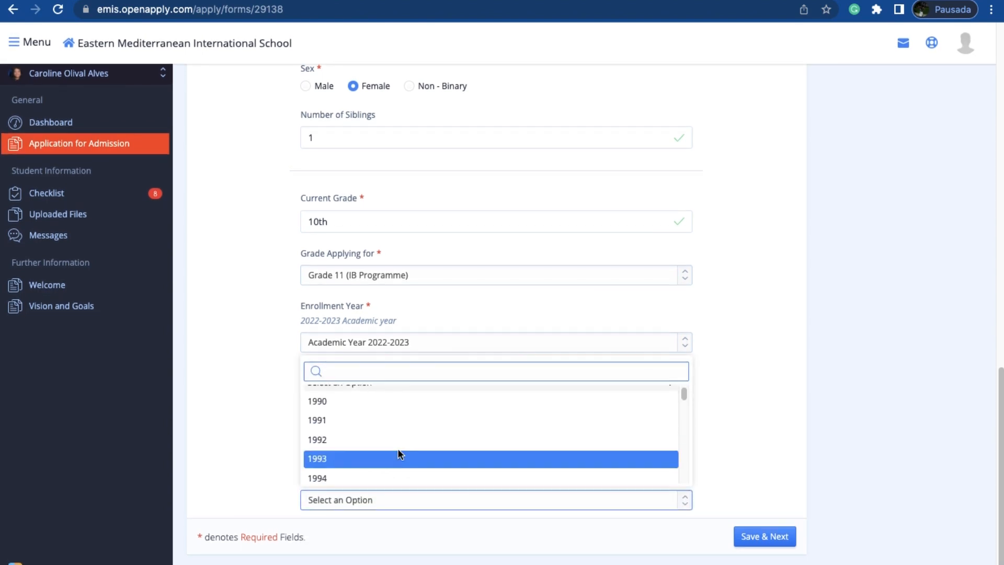
click(233, 442)
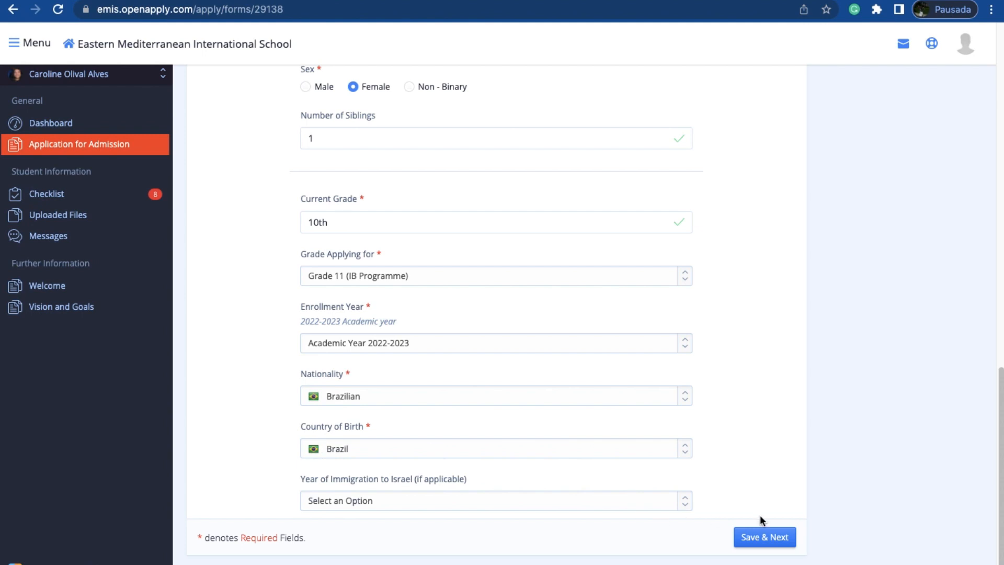
Step: Save the applicant information and read the instructions on the Parent/Guardian/Student Account page
click(776, 536)
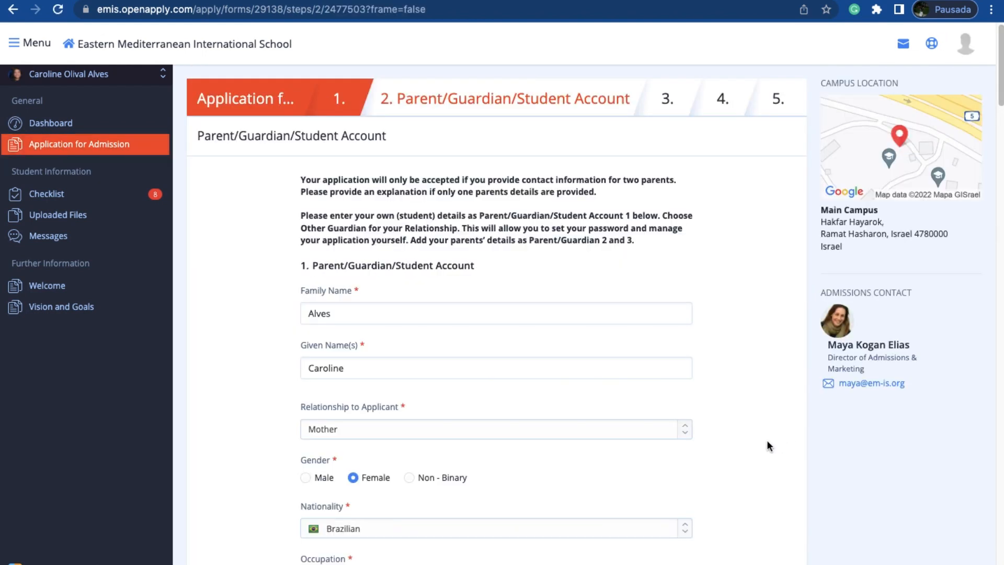
scroll(590, 480, down, 1)
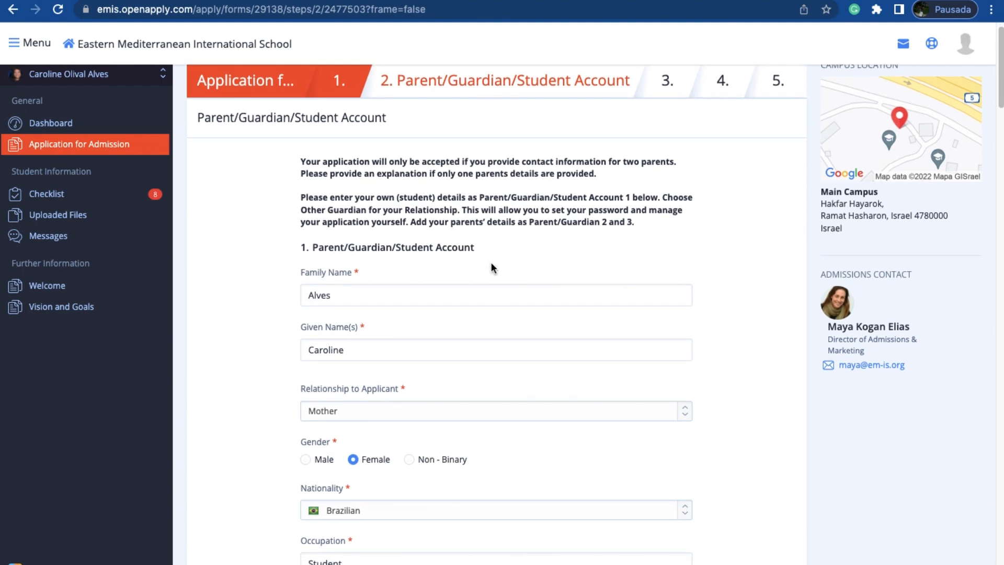
scroll(491, 262, up, 5)
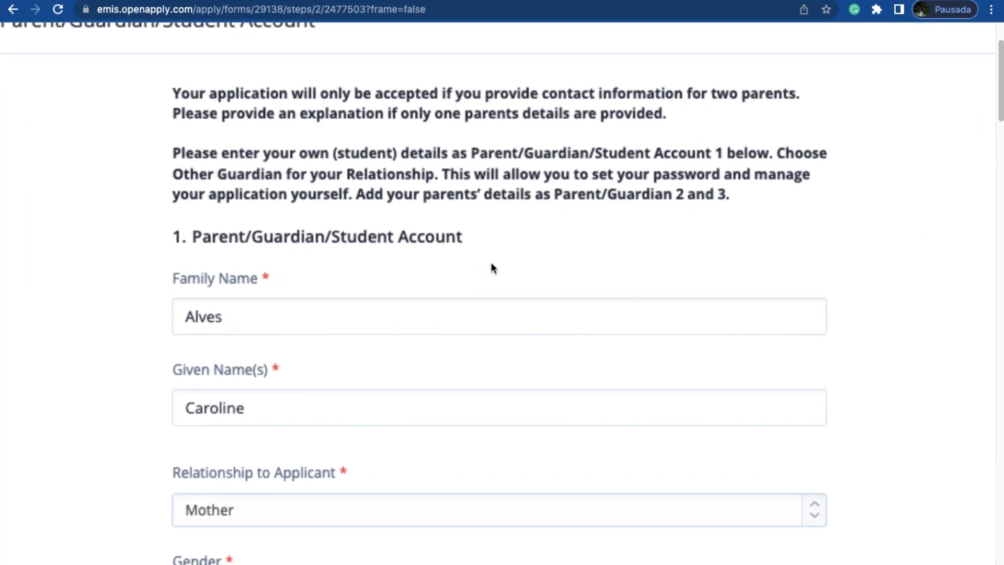
scroll(491, 268, up, 1)
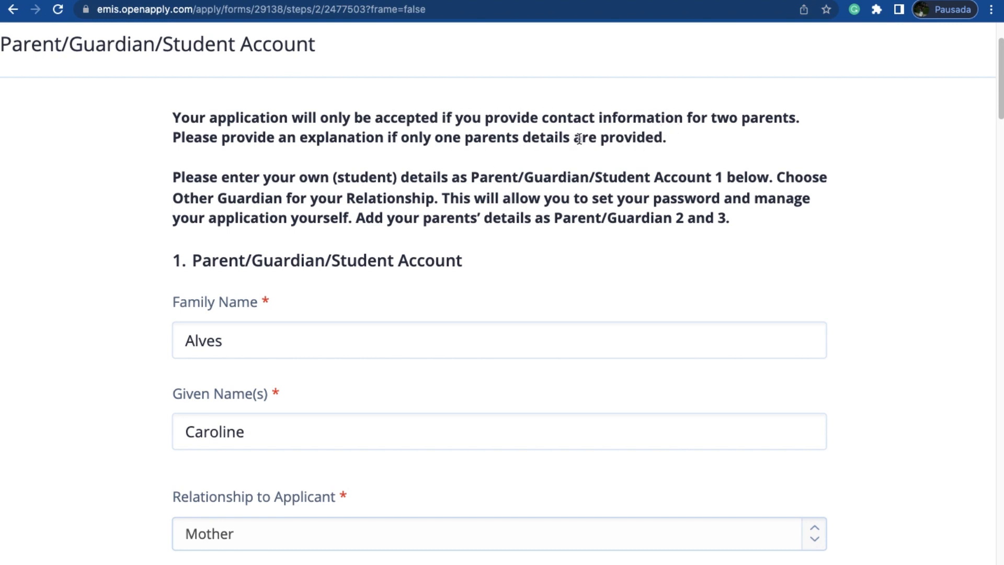
Step: Highlight the instructions on two-parent contact details, student details in account 1, the Other Guardian relationship and parents as Parent/Guardian 2 and 3
drag(711, 118, 716, 139)
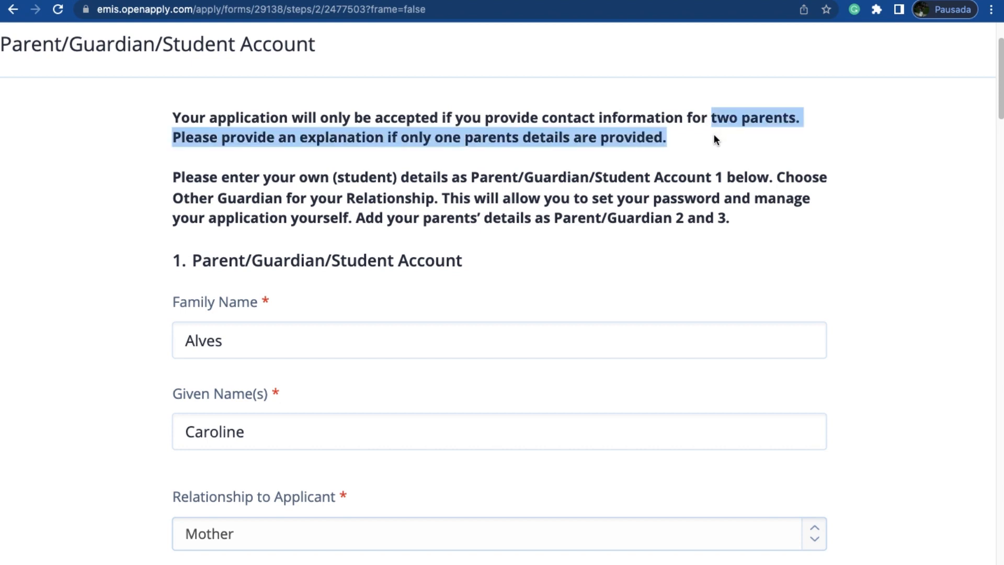
click(682, 240)
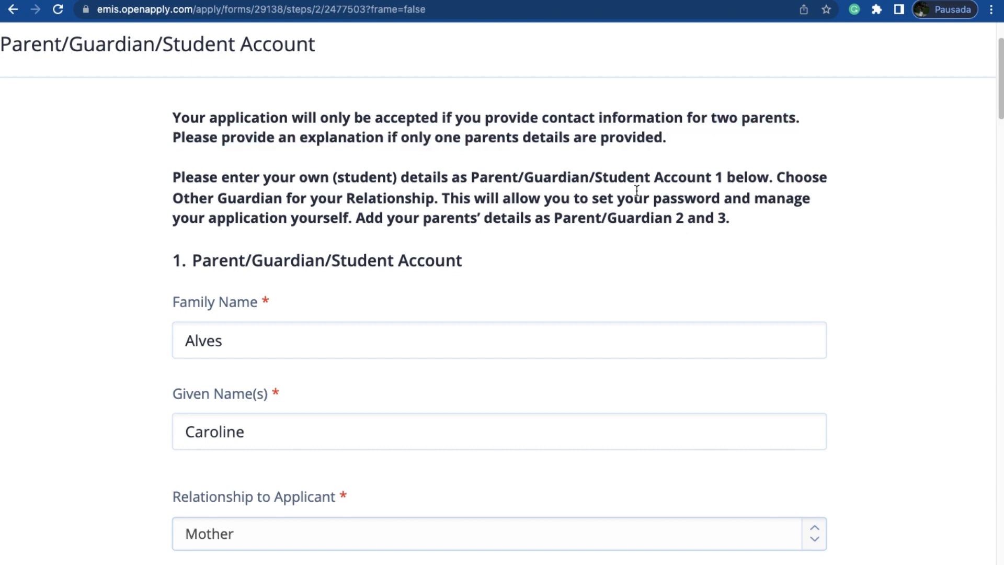
drag(171, 183, 770, 176)
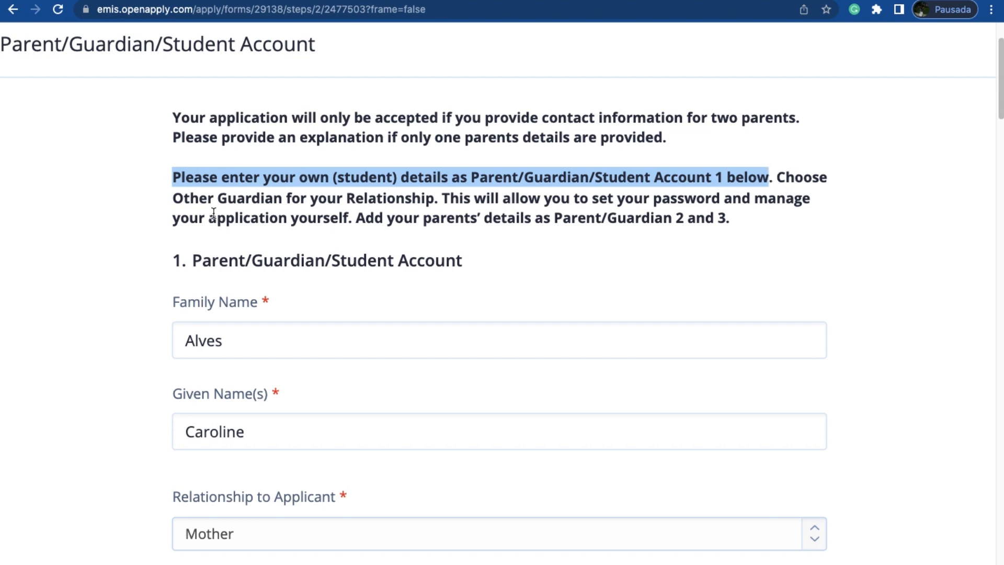
drag(168, 200, 284, 199)
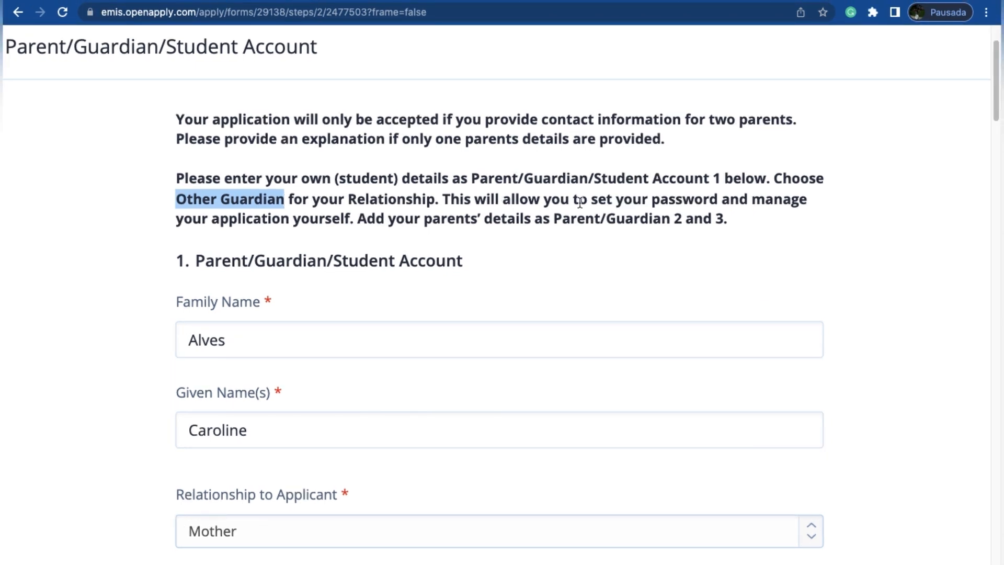
drag(590, 201, 630, 240)
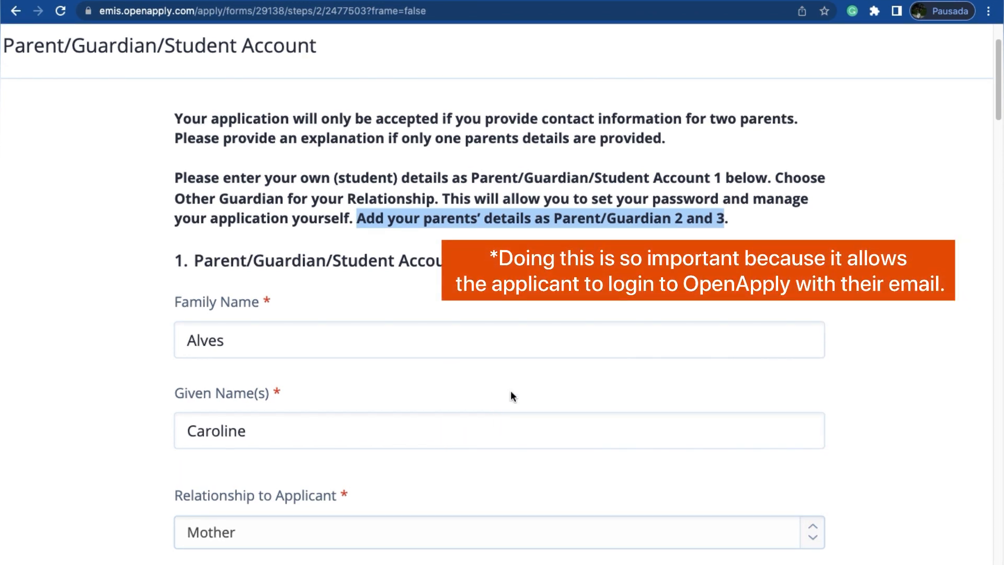
Step: Set the relationship to applicant in the first Parent/Guardian/Student Account to Other Guardian
scroll(496, 409, down, 3)
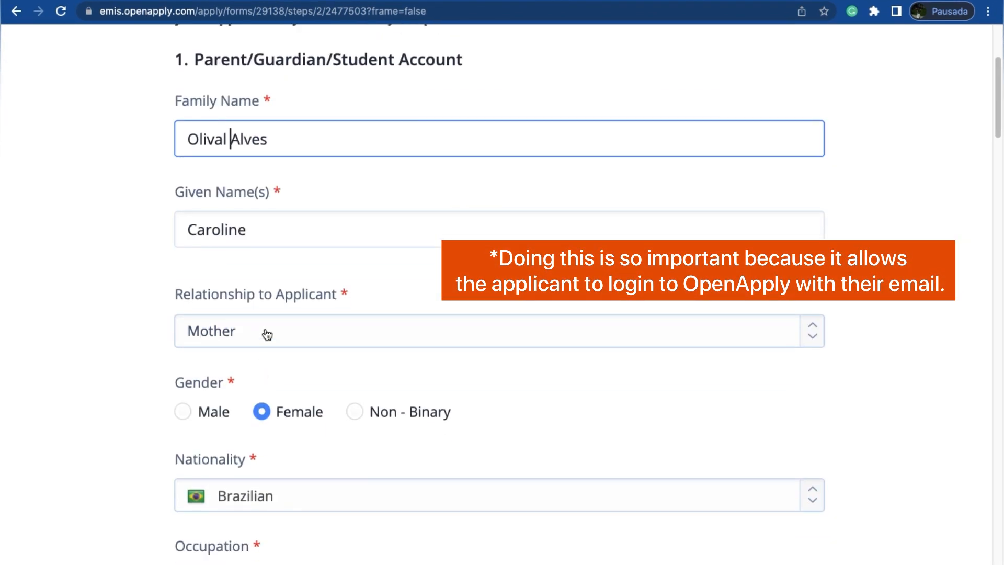
click(267, 334)
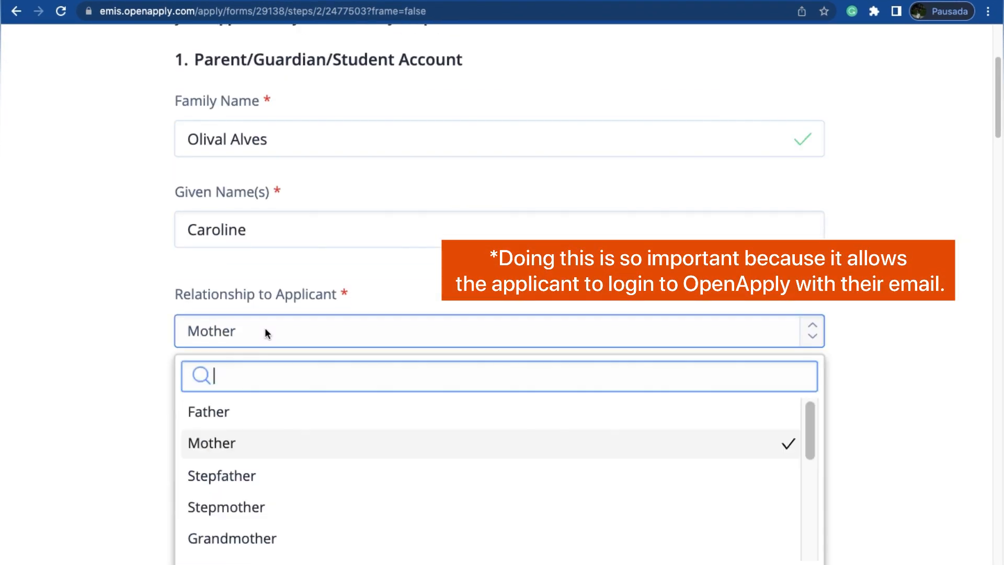
text(other)
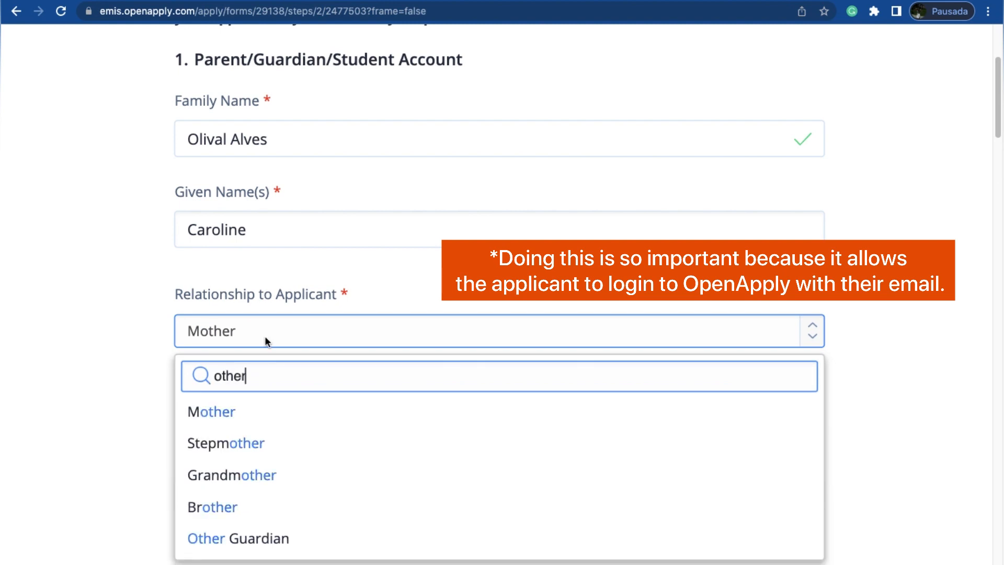
click(235, 544)
Step: Examine the first account's remaining fields, from gender and occupation through e-mail, home address and phone number to the passport and ID uploads
scroll(144, 419, down, 5)
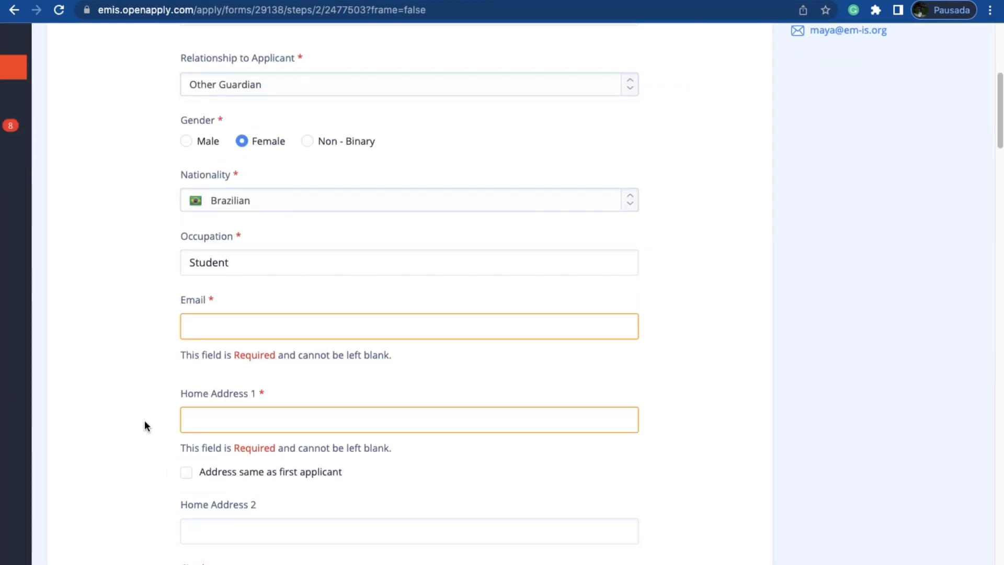
scroll(145, 426, down, 1)
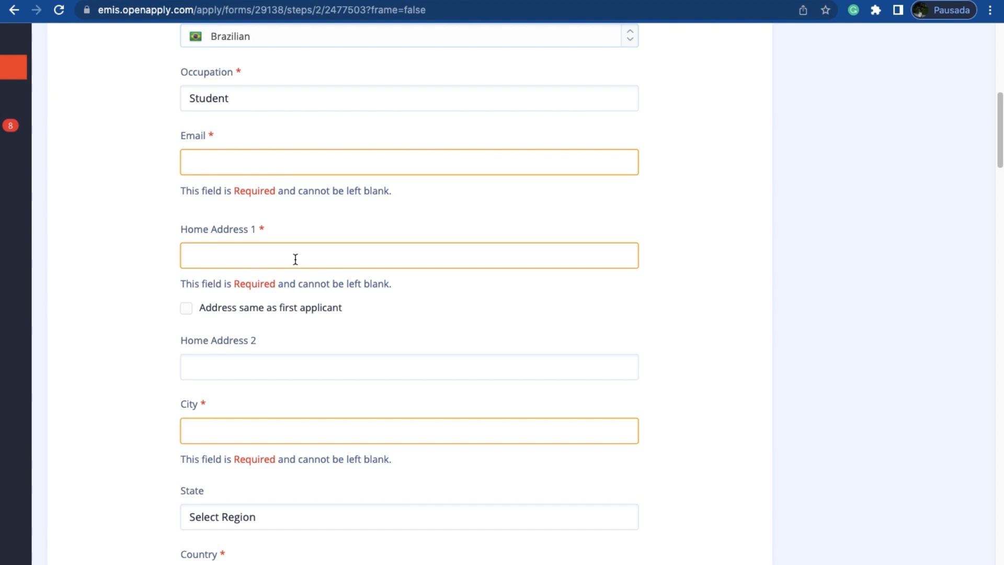
scroll(287, 421, down, 5)
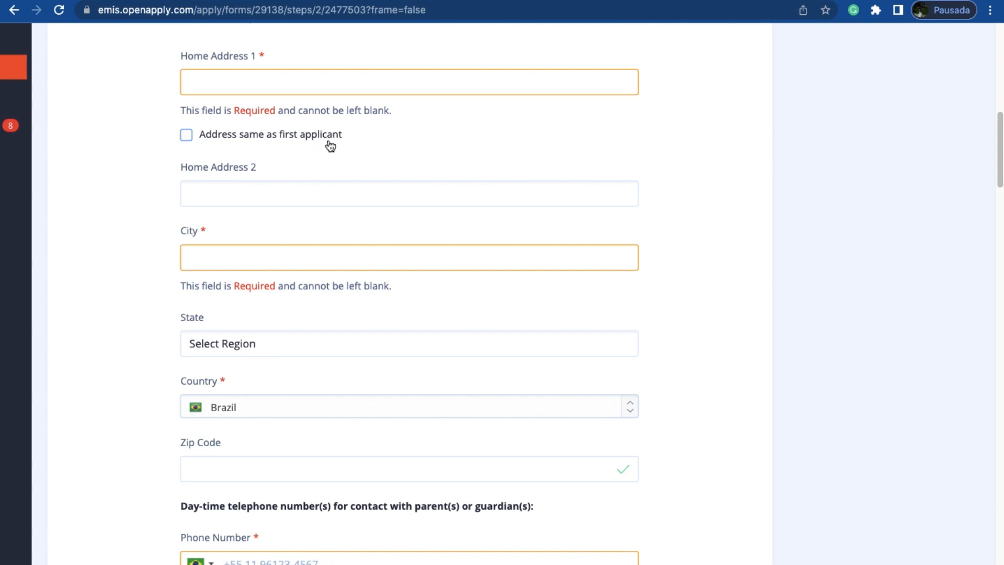
scroll(323, 229, down, 5)
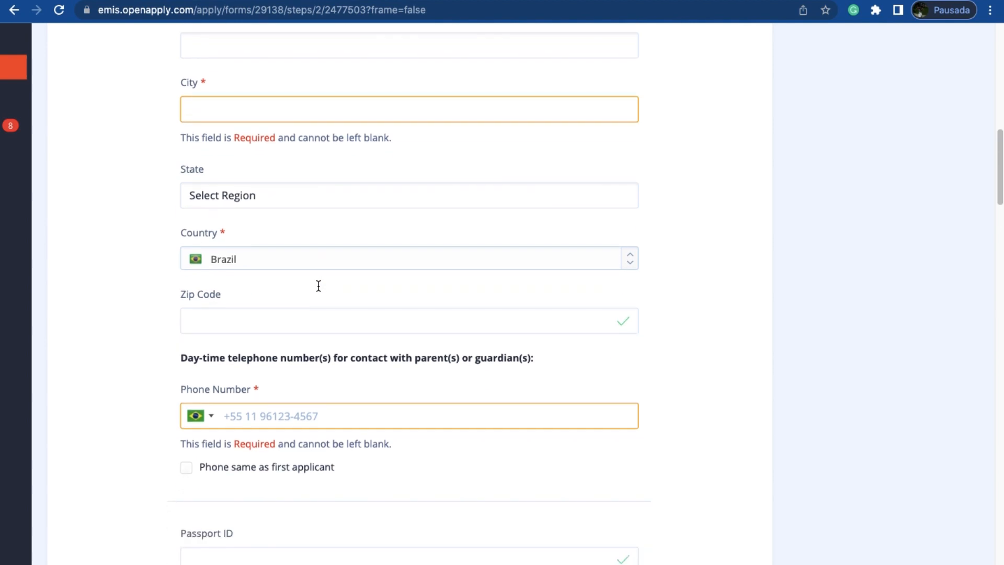
scroll(658, 143, down, 1)
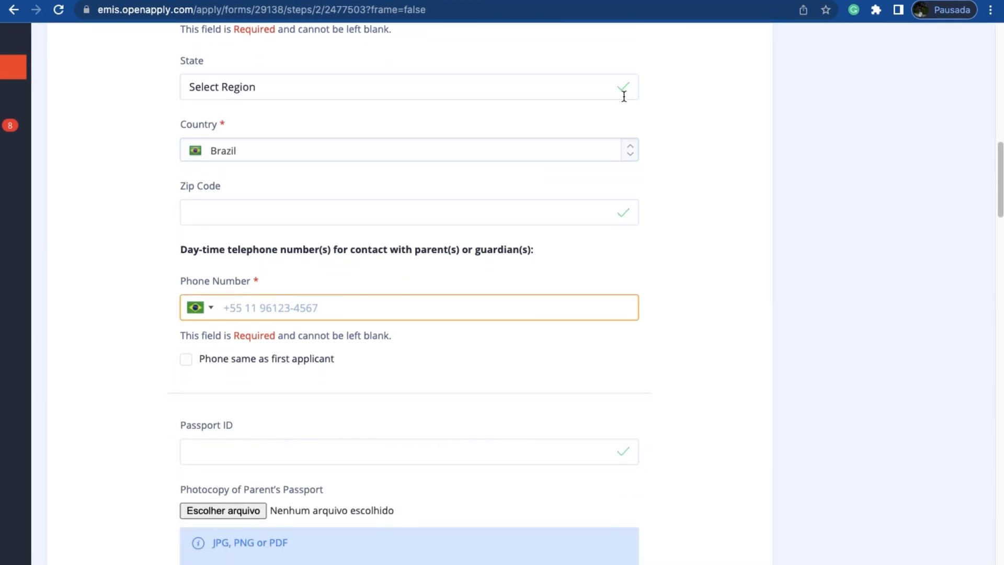
scroll(574, 261, down, 2)
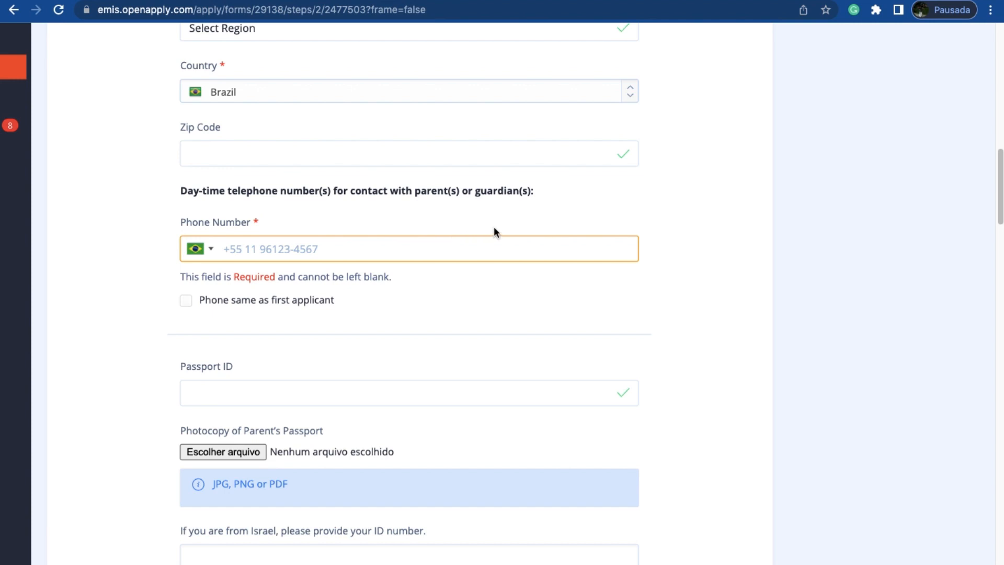
scroll(482, 371, down, 1)
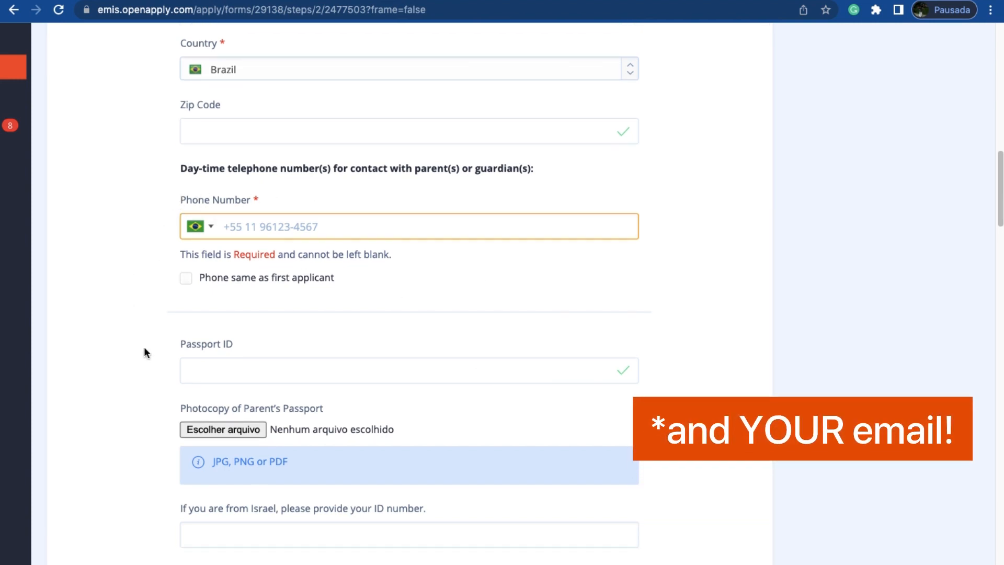
scroll(153, 437, down, 4)
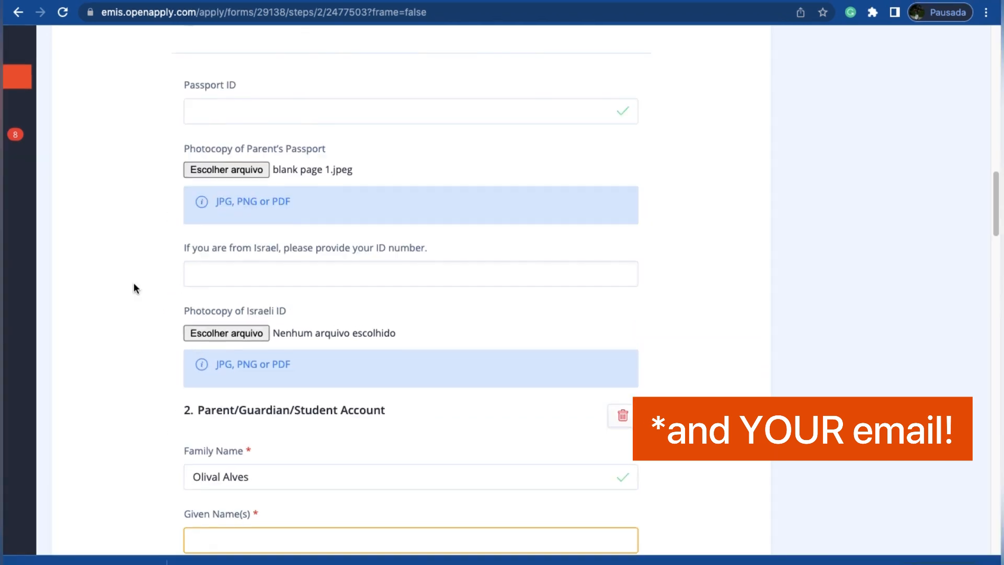
Step: Check the relationship options in the second Parent/Guardian/Student Account without choosing a different one
scroll(135, 285, down, 3)
scroll(134, 287, down, 8)
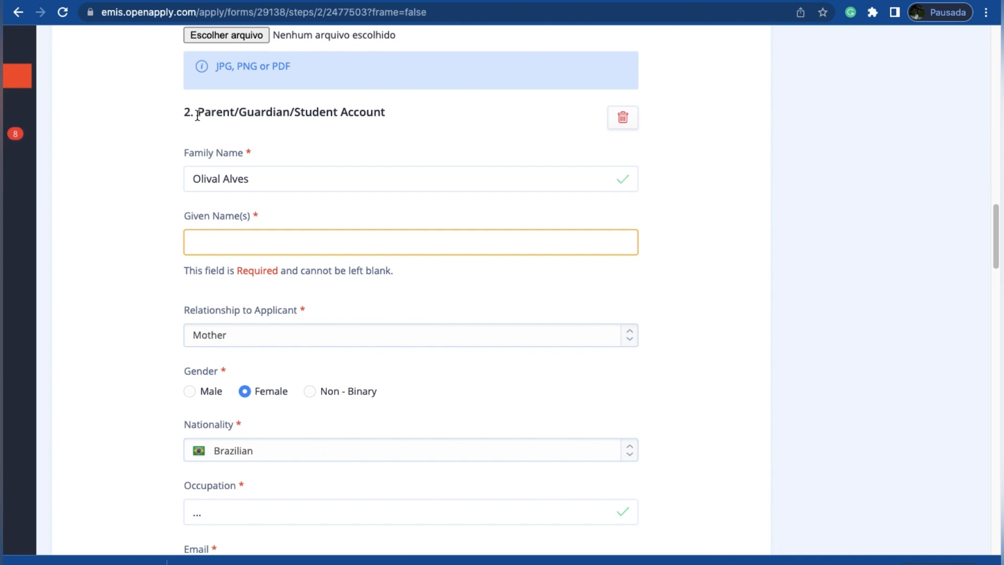
drag(198, 112, 353, 129)
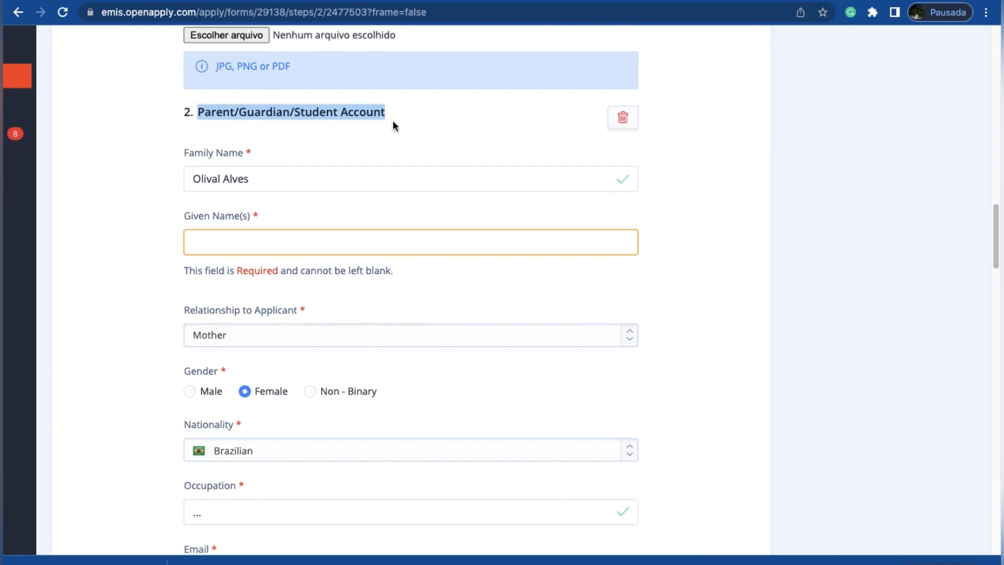
scroll(270, 336, down, 1)
click(274, 302)
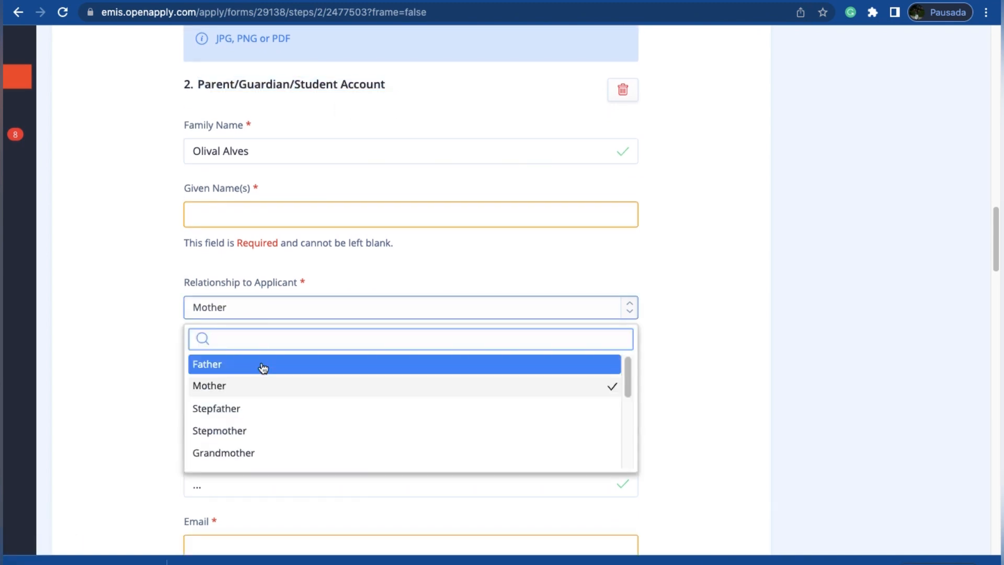
scroll(253, 393, down, 5)
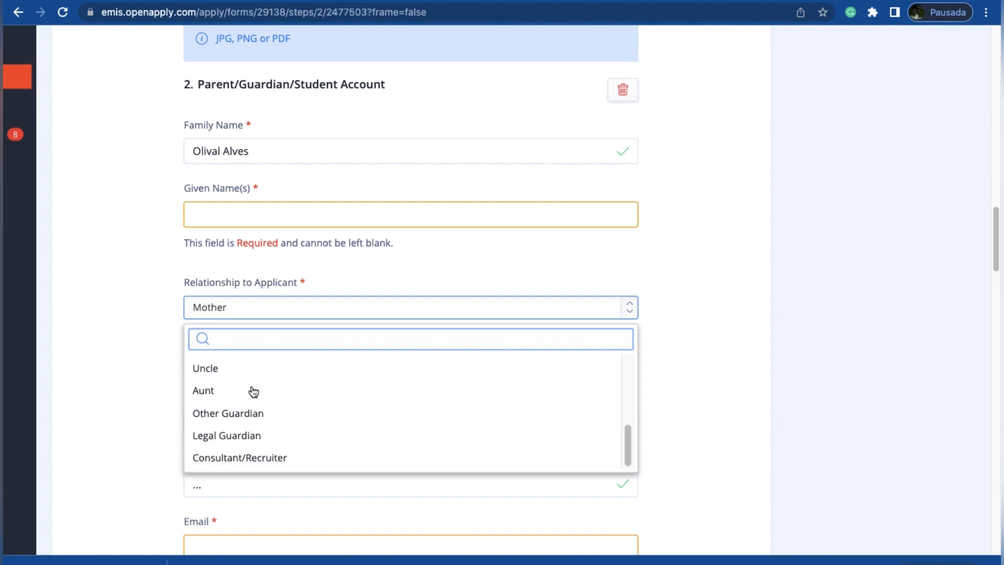
click(117, 369)
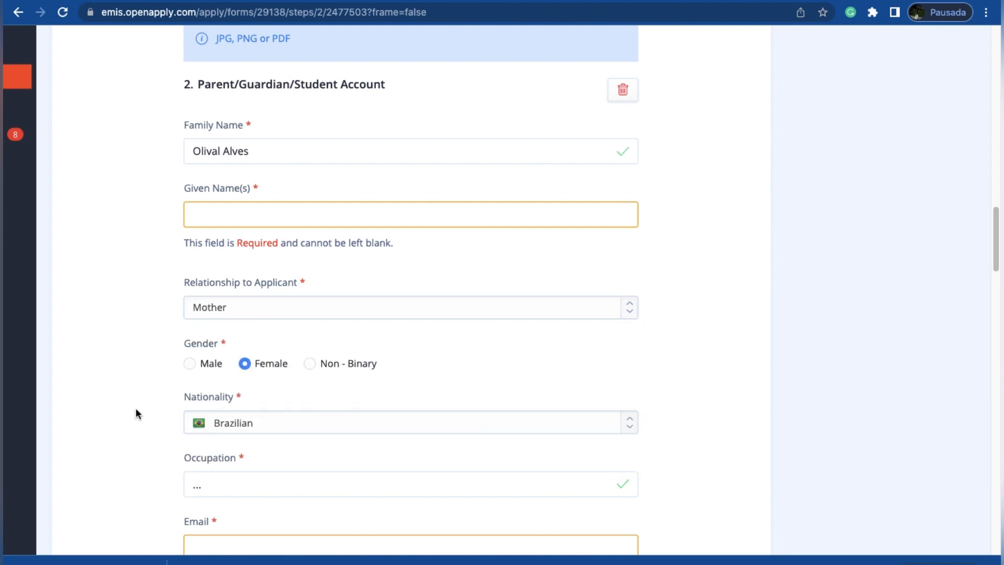
Step: Examine the second account's e-mail, home address, phone number, passport and Israeli ID fields, including the options to reuse the first applicant's details
scroll(136, 407, down, 4)
scroll(136, 409, down, 10)
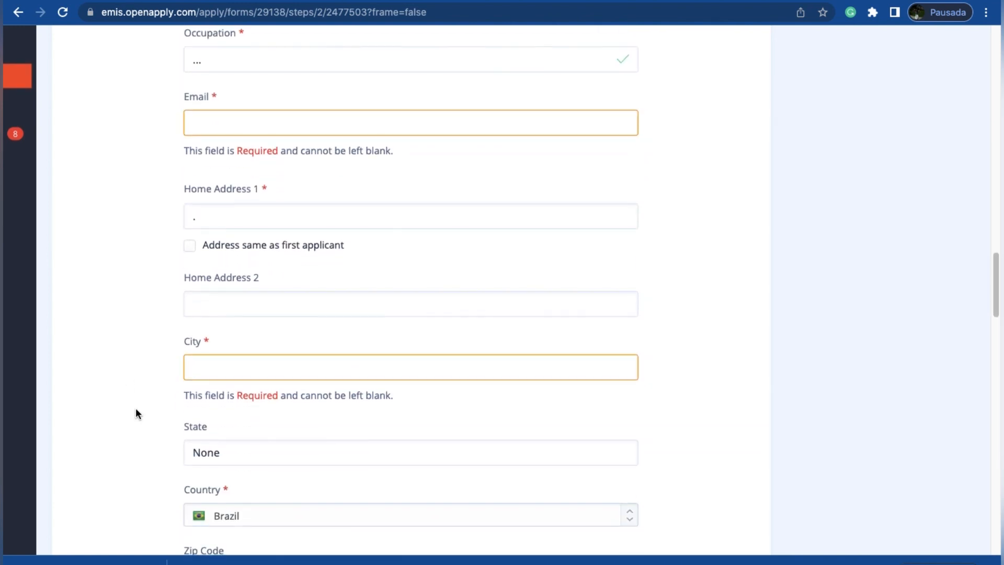
scroll(155, 42, up, 8)
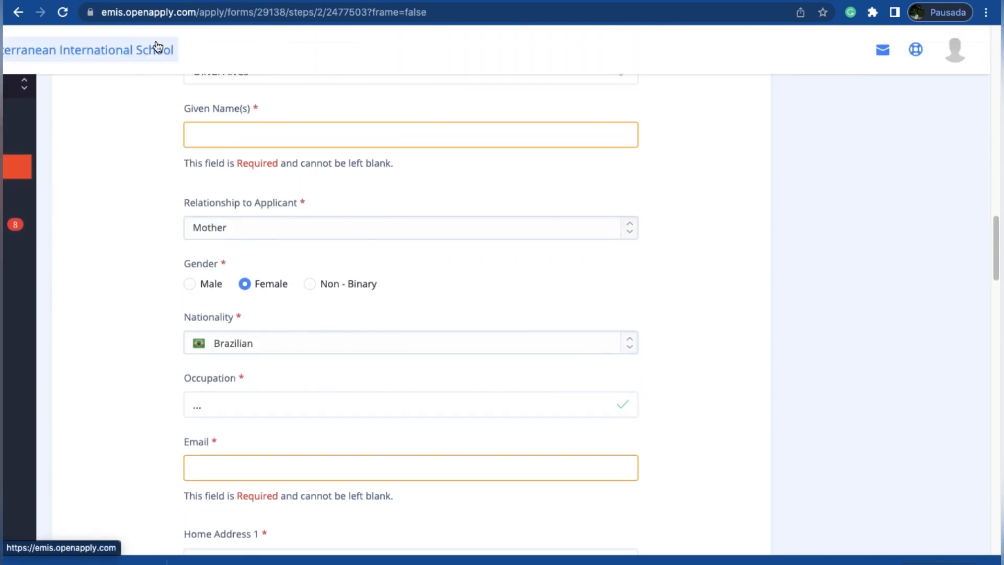
scroll(157, 45, down, 4)
scroll(157, 46, down, 1)
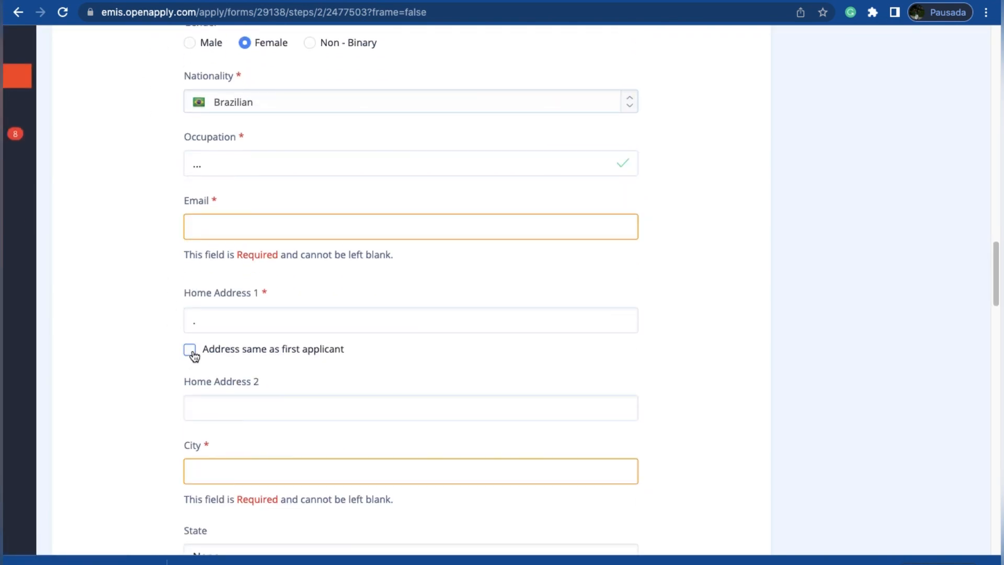
scroll(155, 361, down, 10)
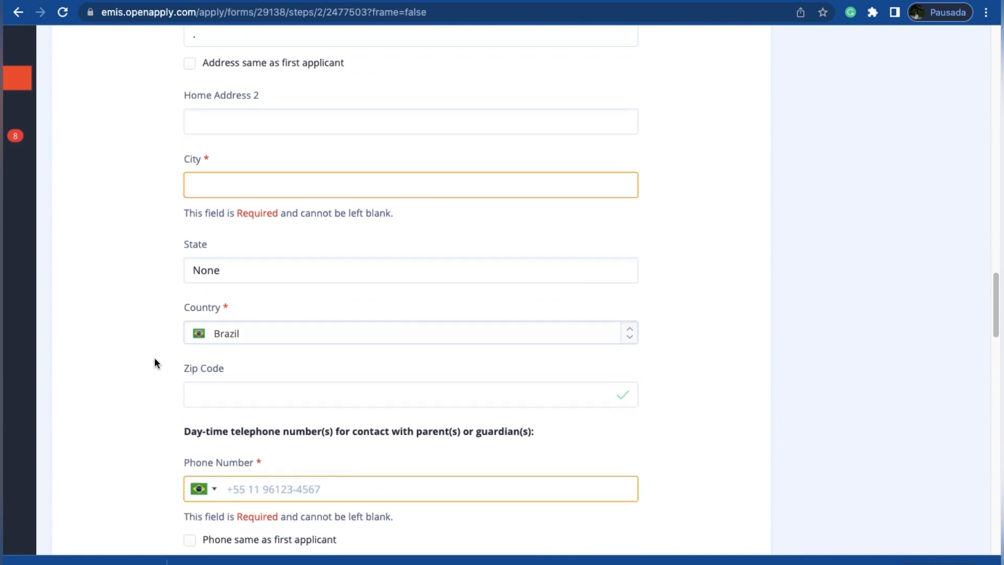
scroll(155, 361, down, 3)
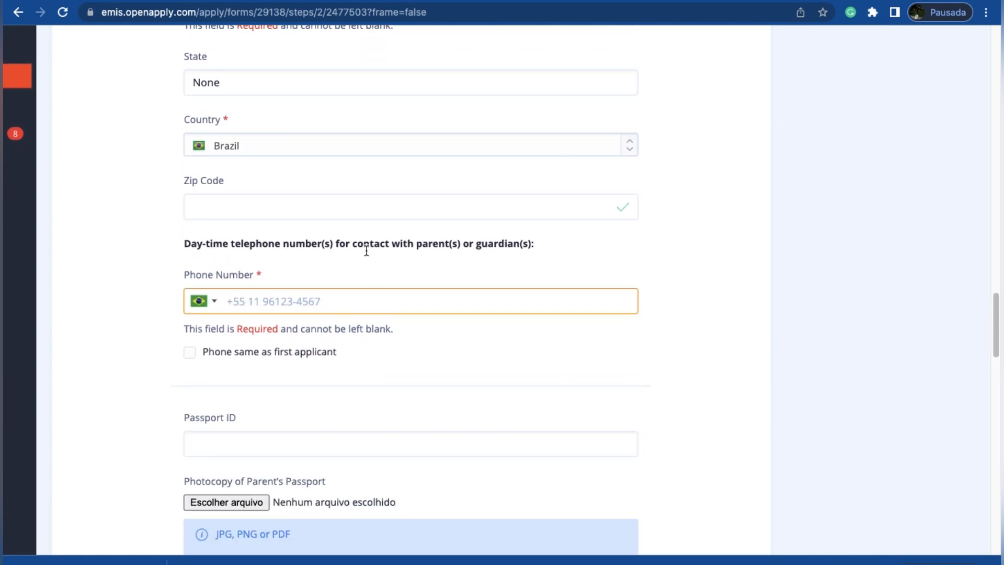
scroll(366, 251, up, 5)
scroll(366, 250, up, 6)
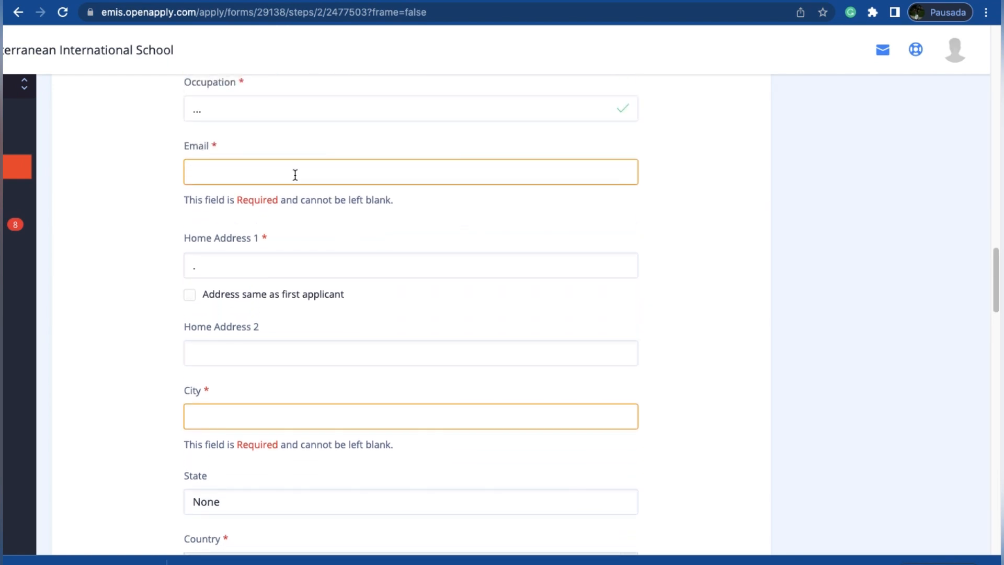
scroll(144, 268, down, 7)
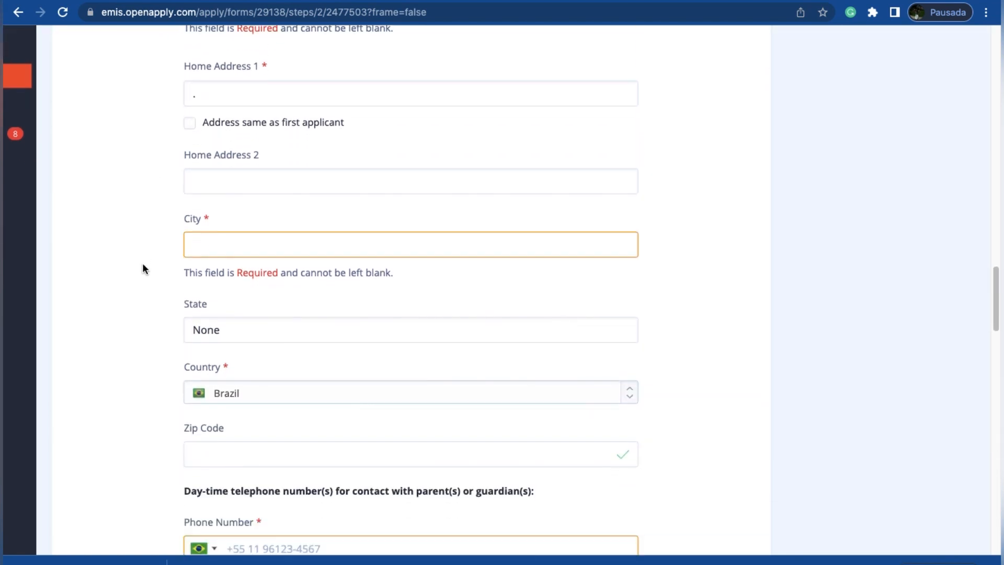
scroll(144, 361, down, 8)
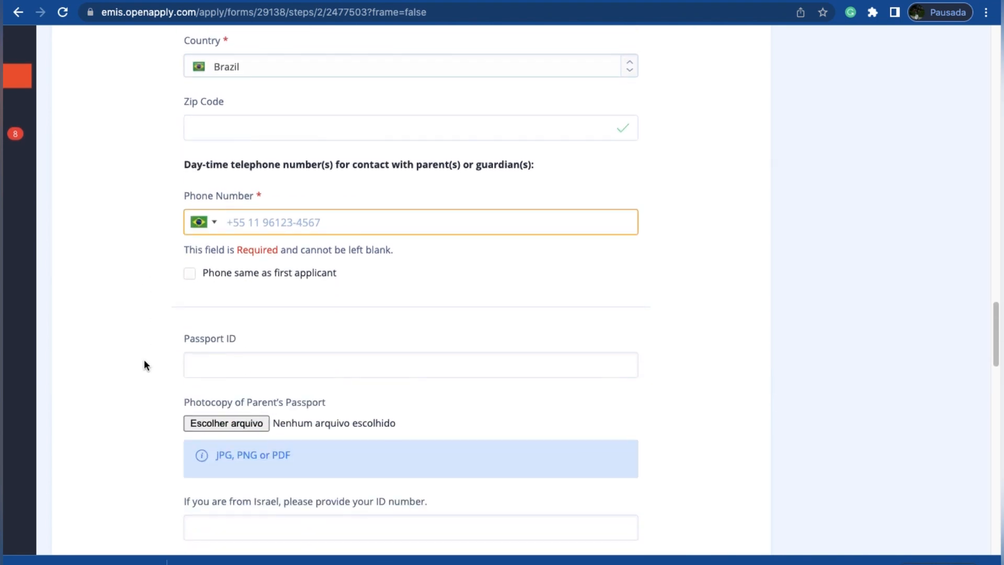
scroll(144, 364, down, 4)
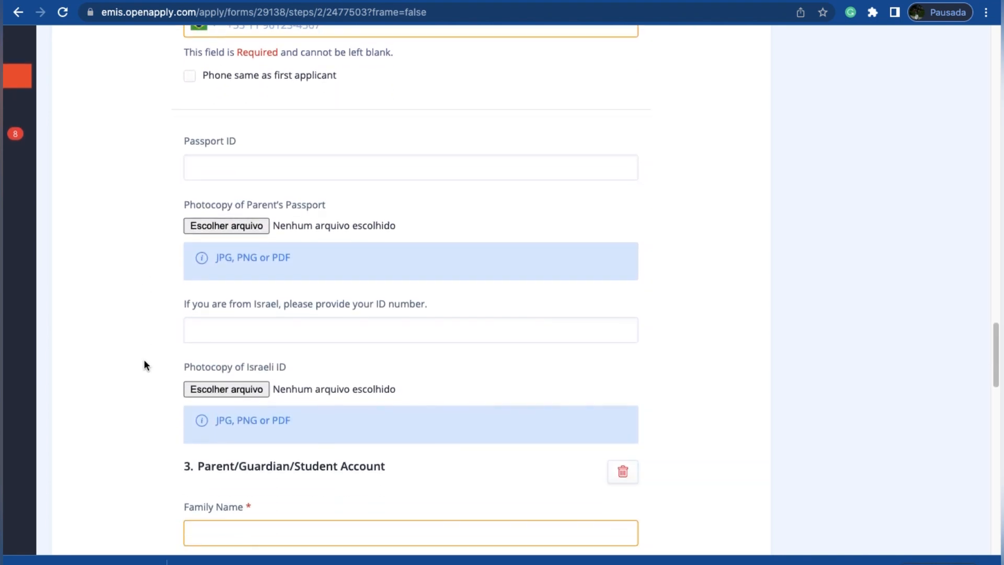
Step: Check the relationship options in the third Parent/Guardian/Student Account without choosing a different one, and look over its personal detail fields
scroll(107, 281, down, 2)
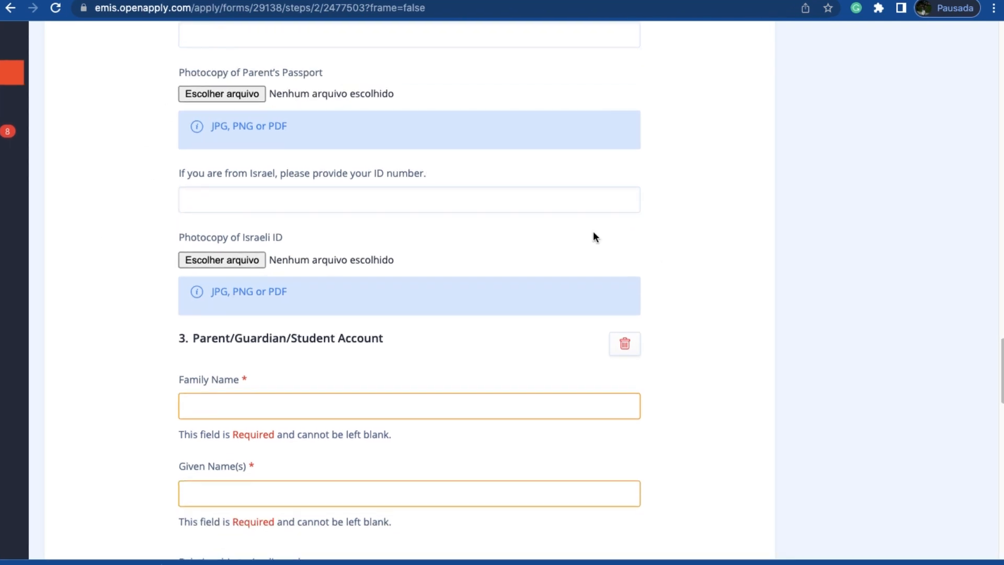
scroll(588, 230, down, 2)
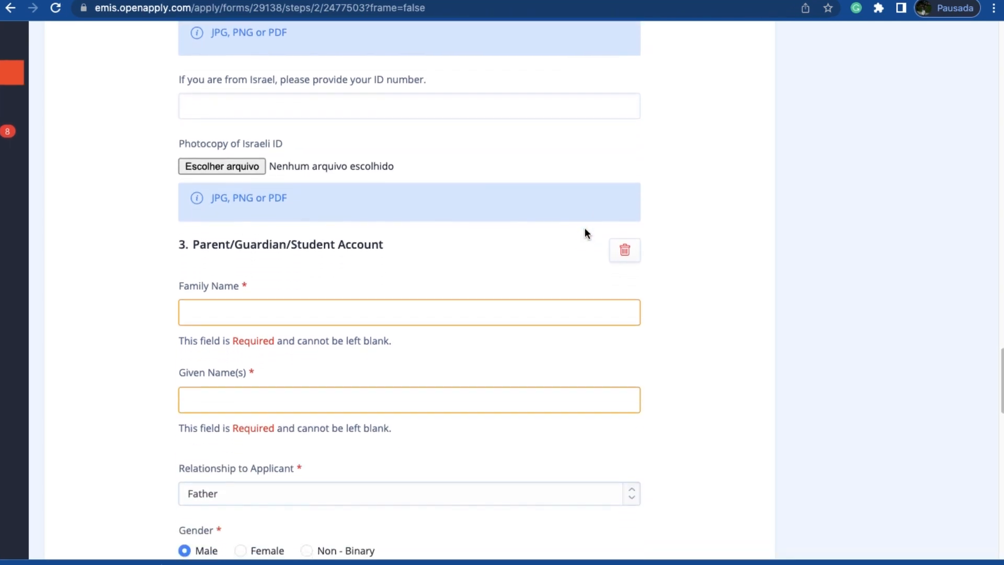
scroll(435, 430, down, 3)
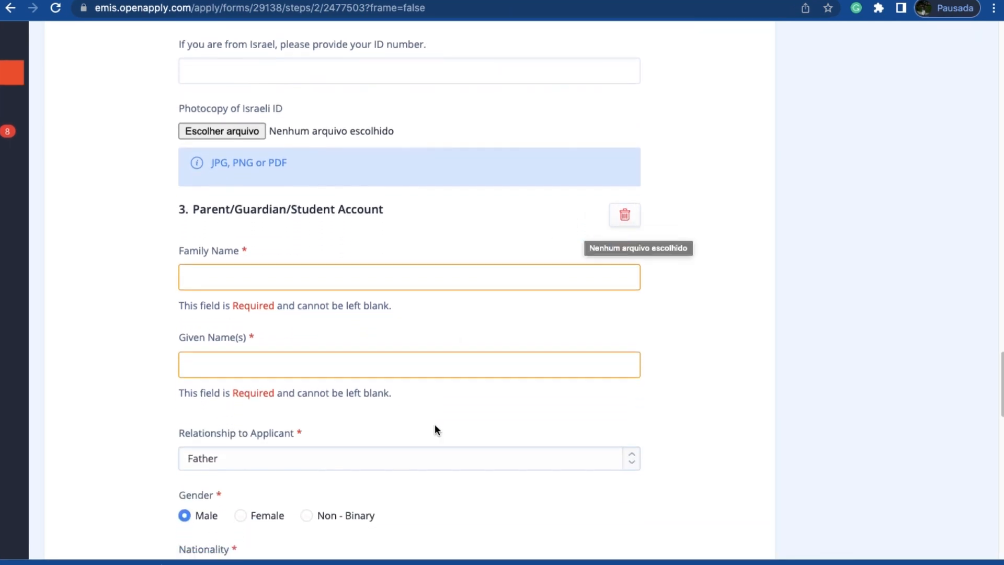
scroll(434, 430, down, 1)
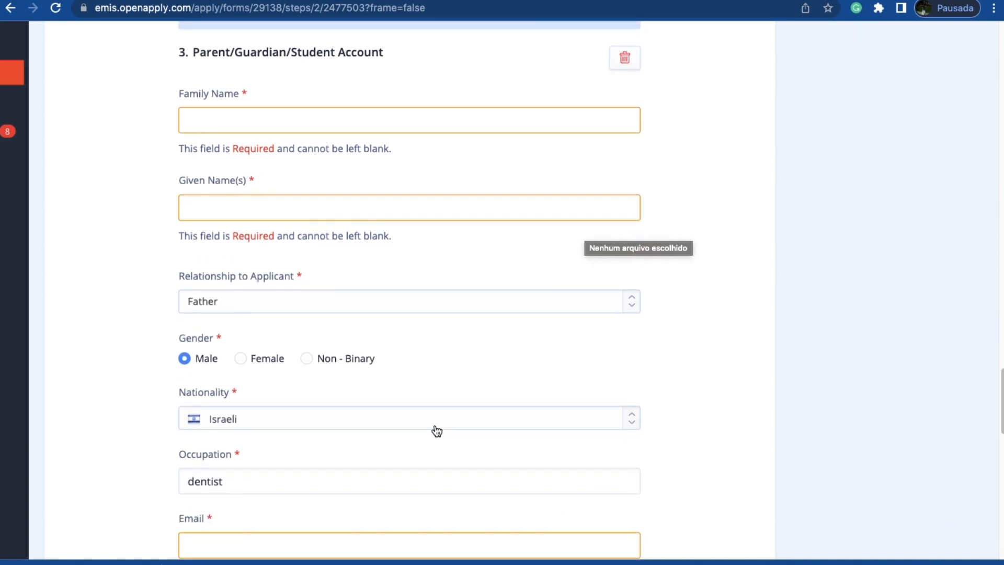
click(321, 302)
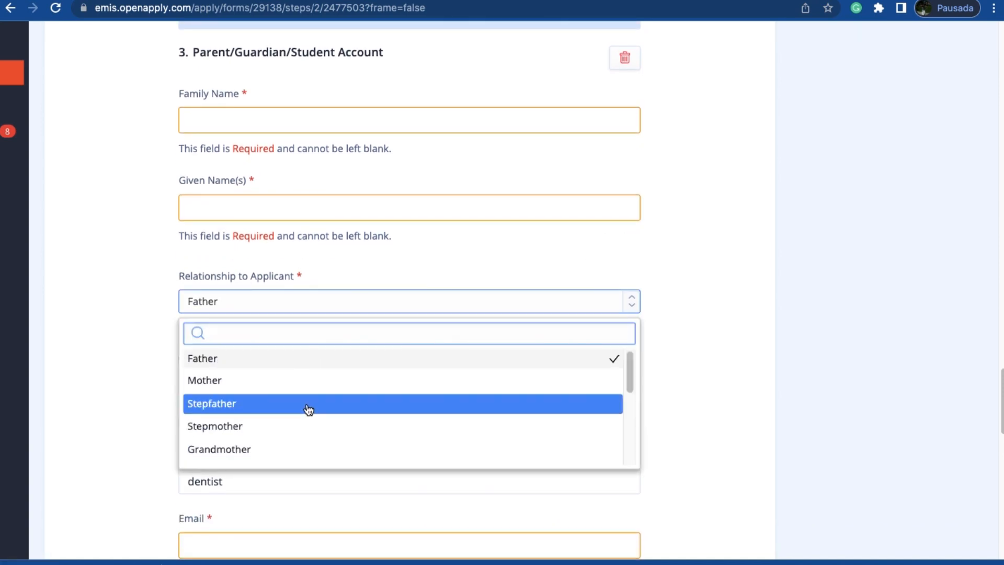
scroll(308, 410, down, 3)
scroll(309, 410, down, 2)
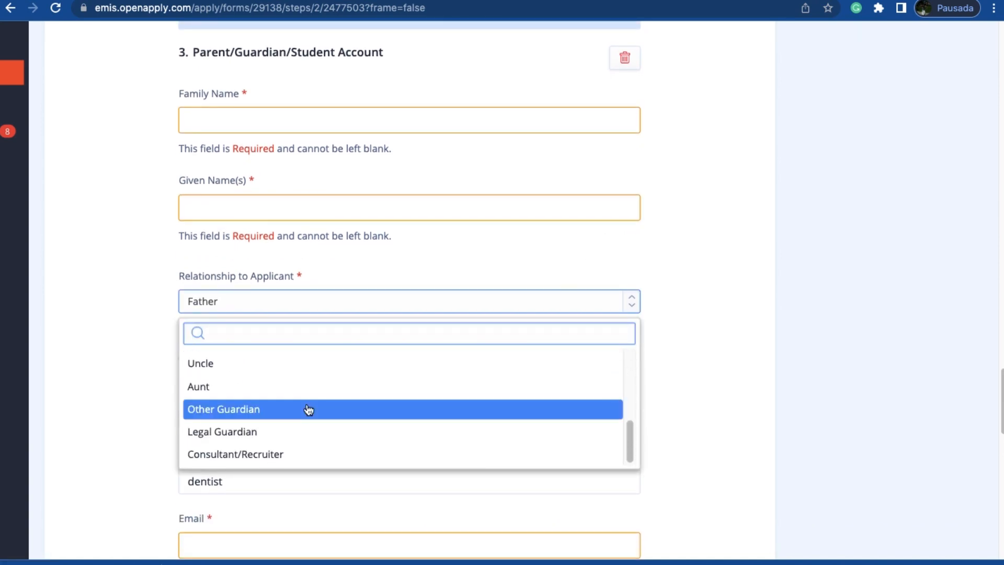
scroll(307, 410, up, 10)
click(89, 416)
scroll(110, 501, down, 6)
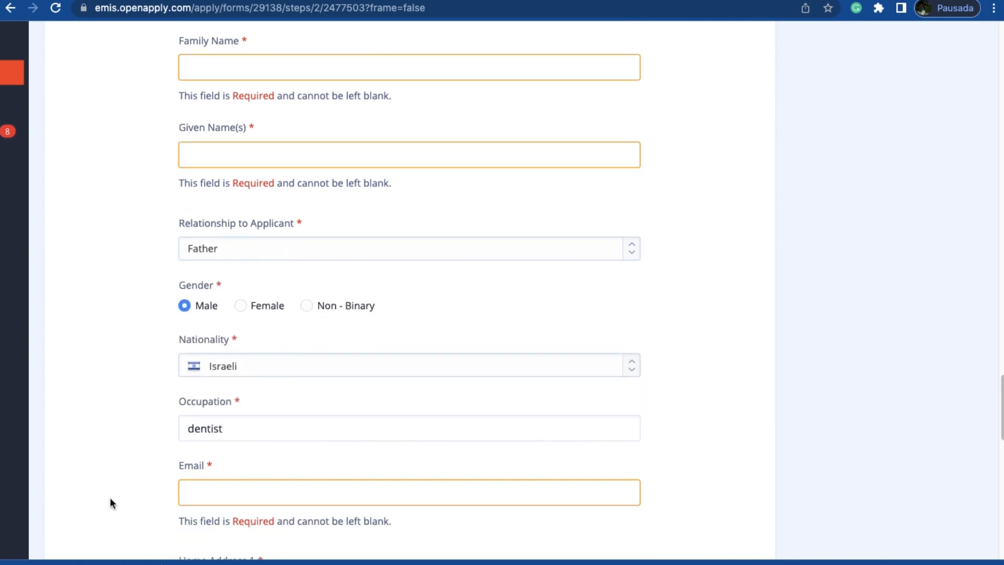
Step: Look over the third account's e-mail, home address, phone, passport and Israeli ID fields, and save the page to continue to the applicant's information
scroll(111, 500, down, 4)
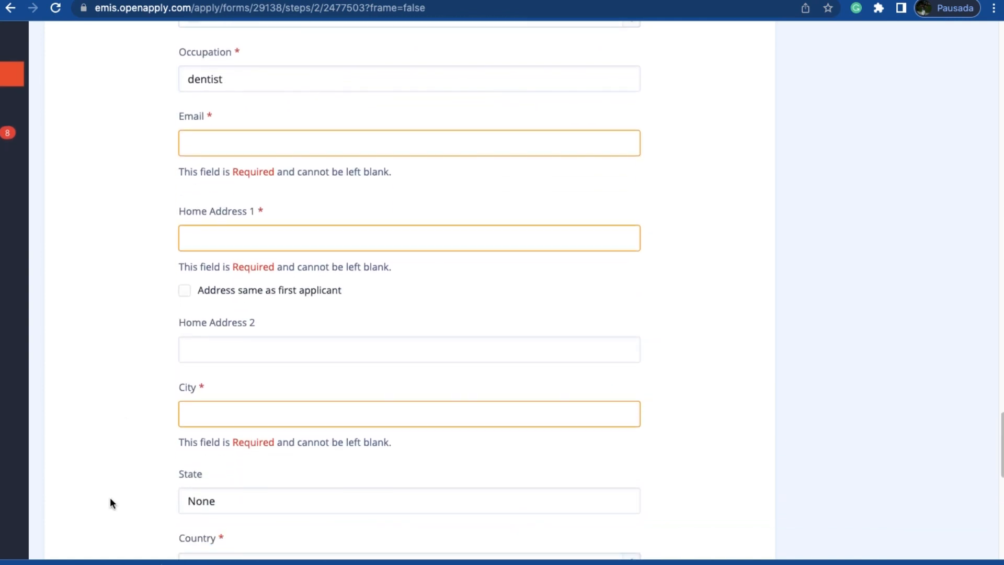
scroll(111, 501, down, 5)
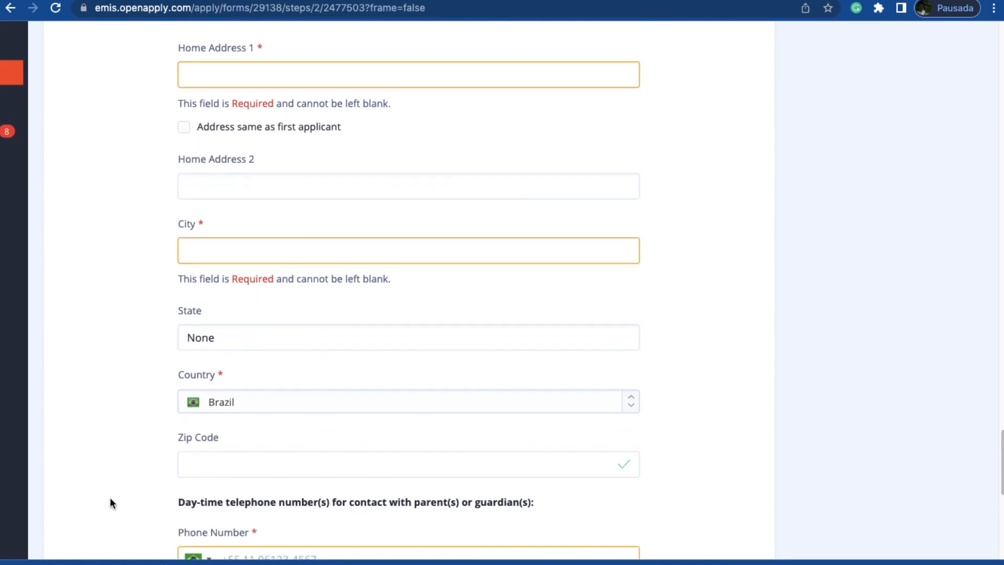
scroll(111, 503, down, 1)
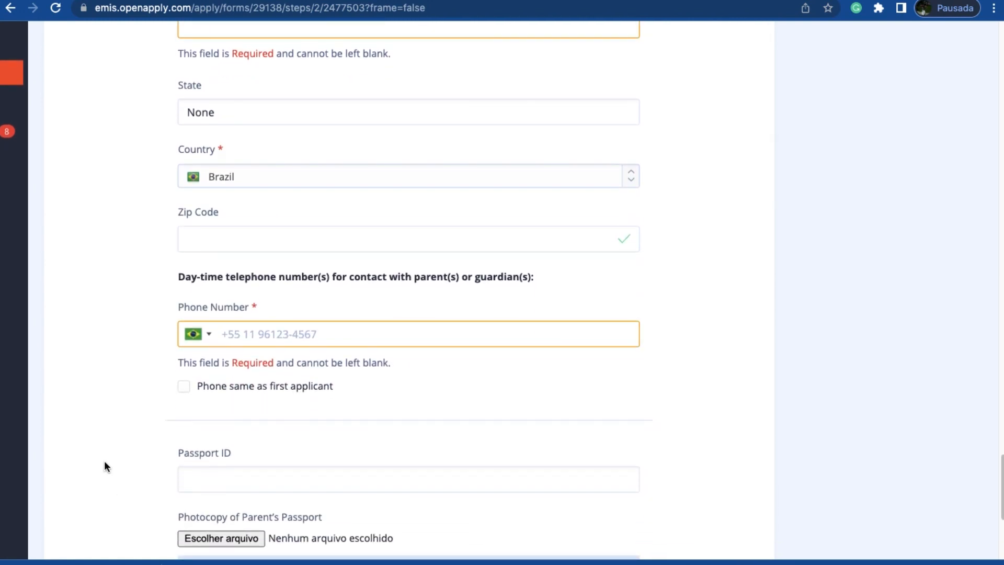
scroll(307, 334, up, 5)
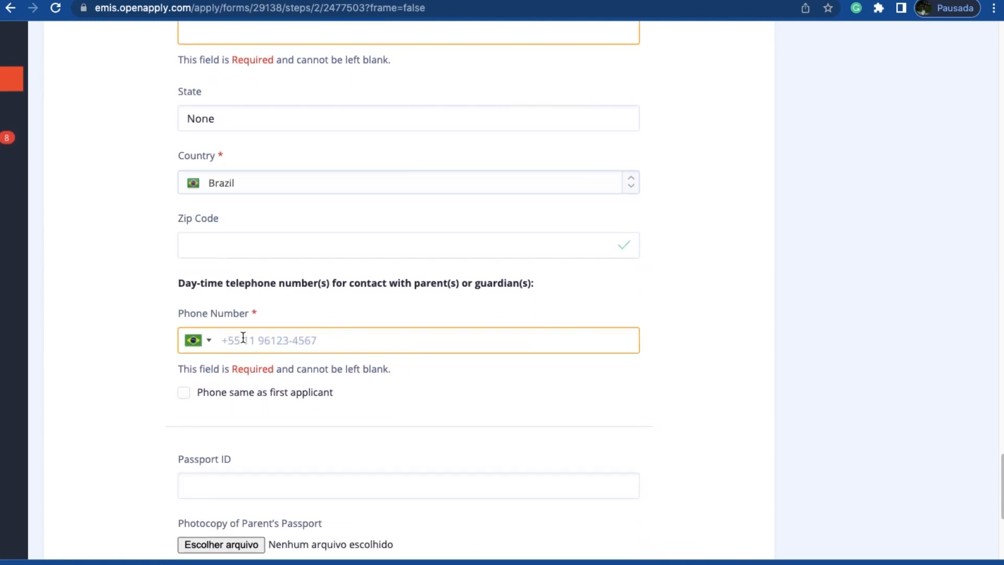
scroll(234, 194, up, 3)
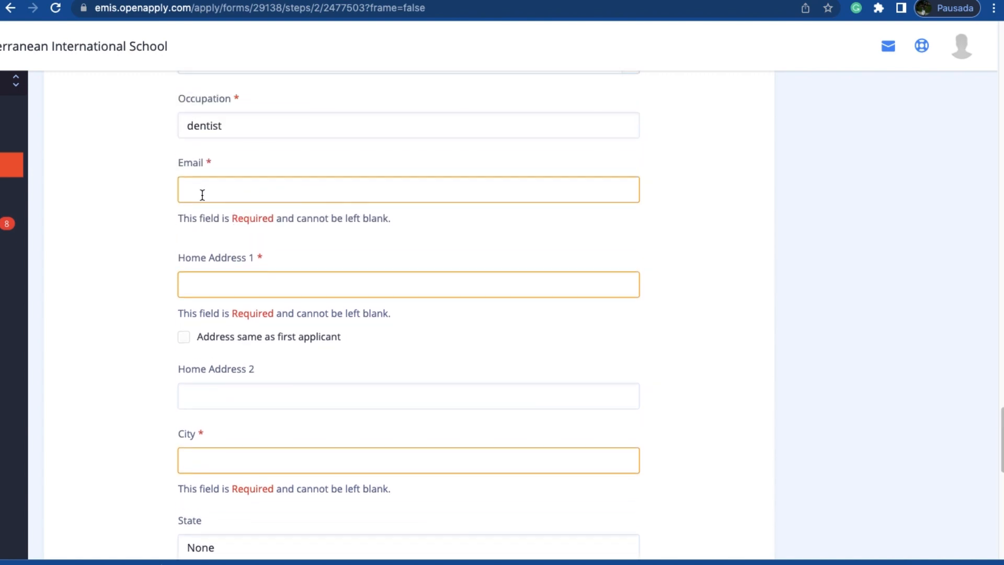
scroll(392, 280, down, 10)
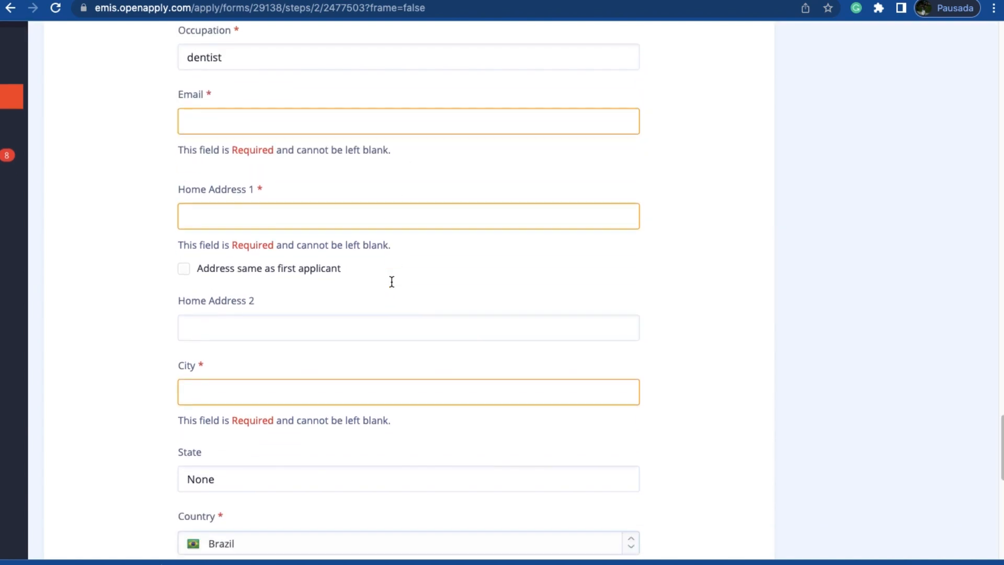
scroll(371, 458, down, 5)
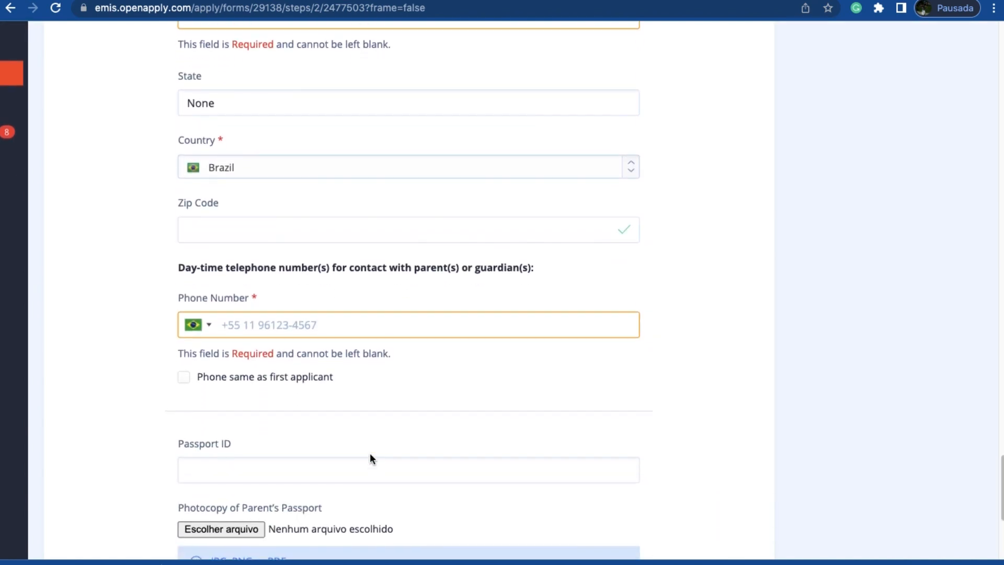
scroll(369, 453, down, 4)
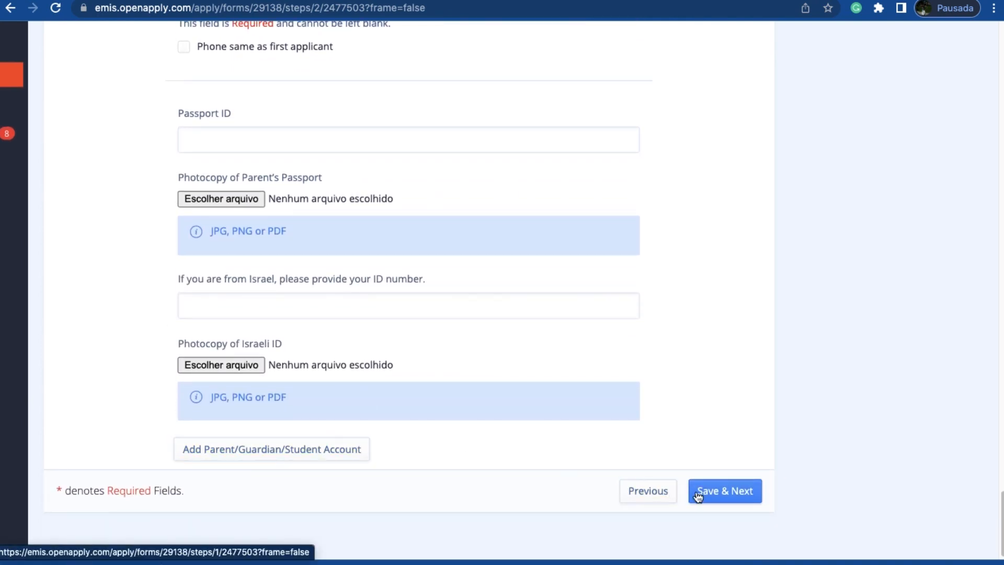
click(723, 503)
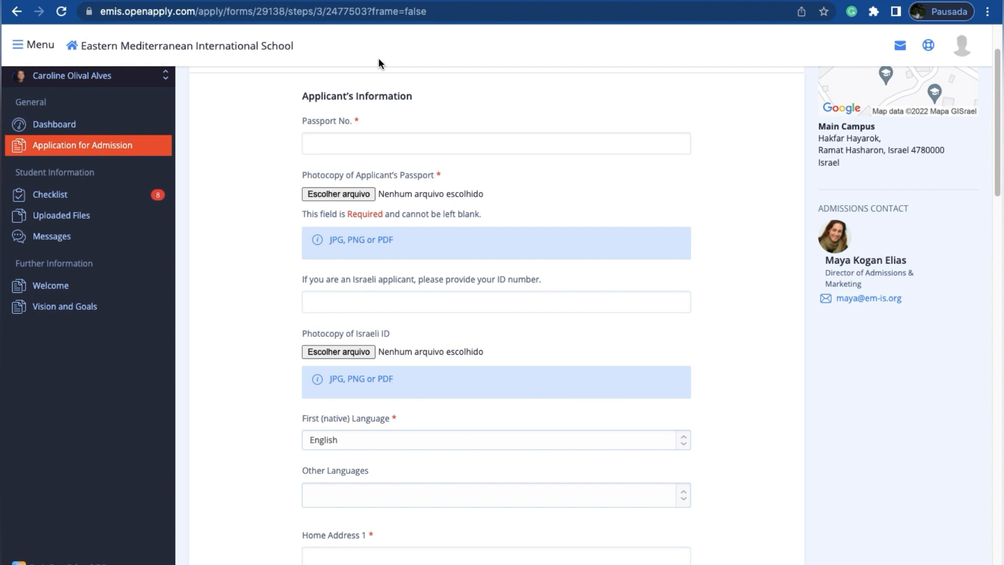
Step: Check the blank page image search in the other browser tab, and upload blank page 1.jpeg as the photocopy of the applicant's passport
click(407, 0)
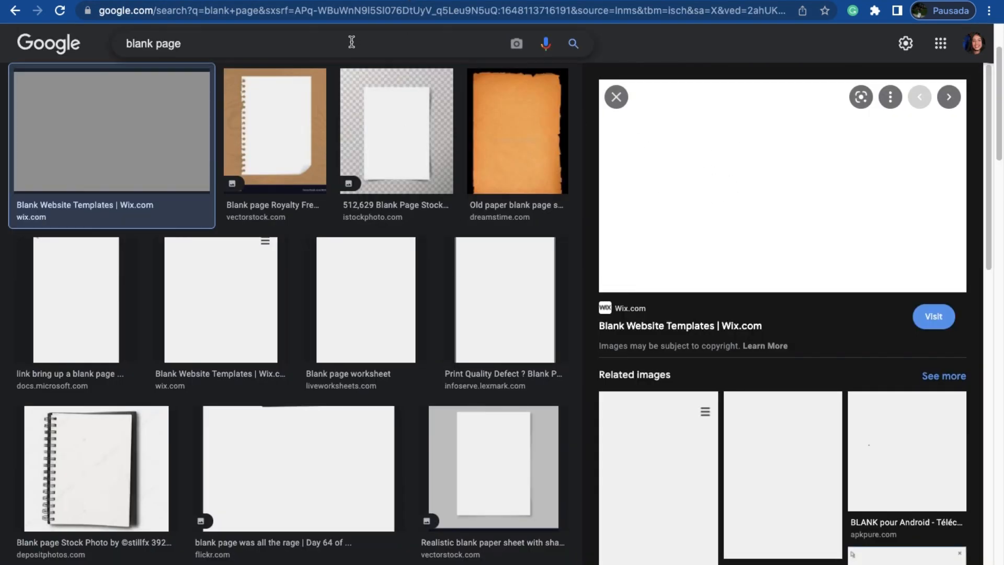
click(314, 0)
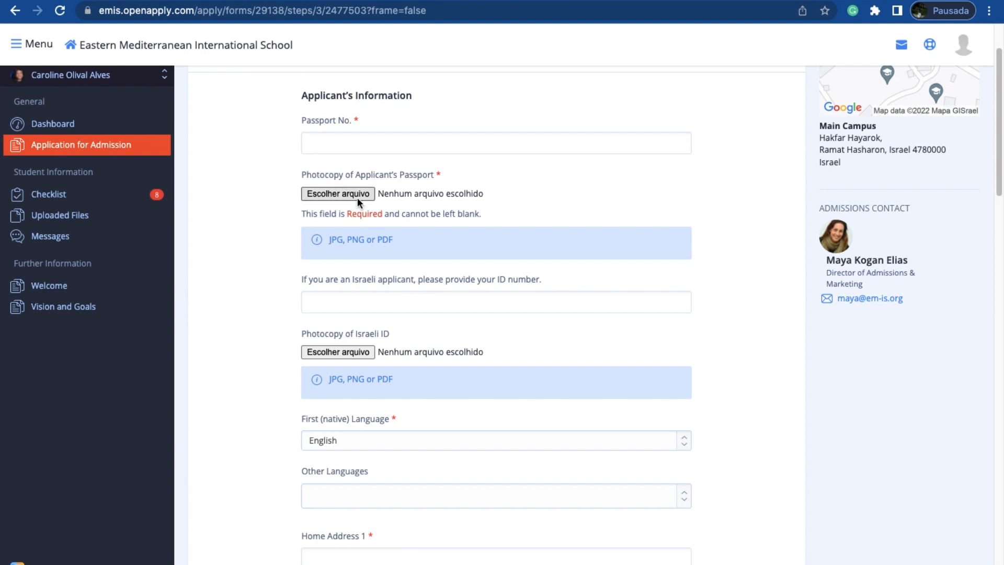
scroll(354, 193, down, 1)
click(347, 179)
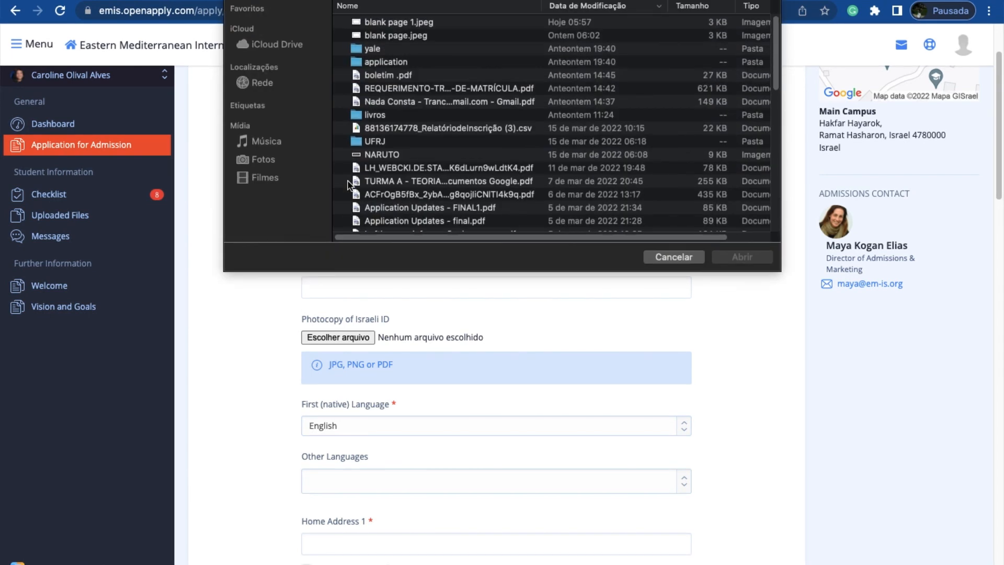
click(452, 23)
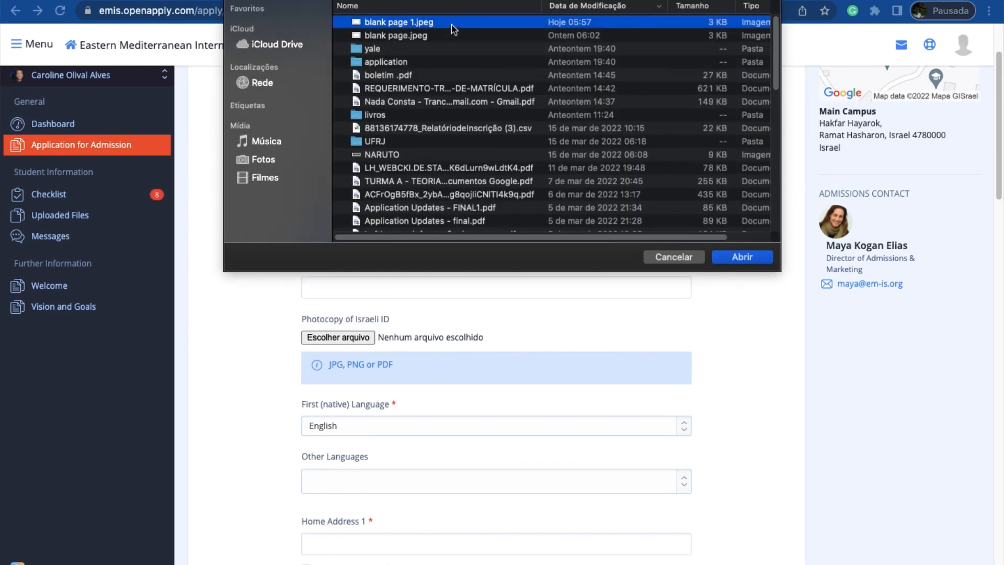
click(744, 257)
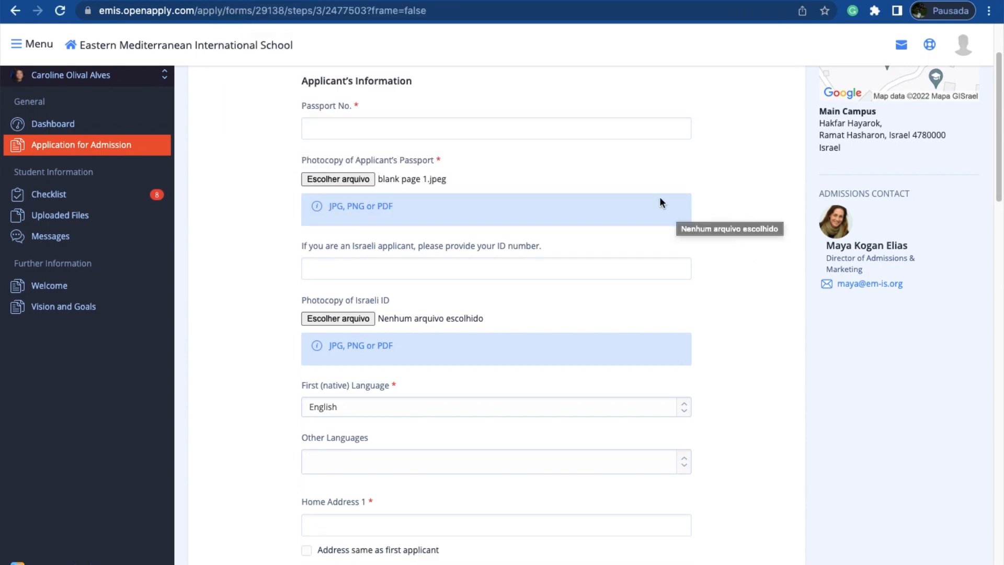
Step: Set the applicant's first (native) language to Portuguese
scroll(665, 277, down, 2)
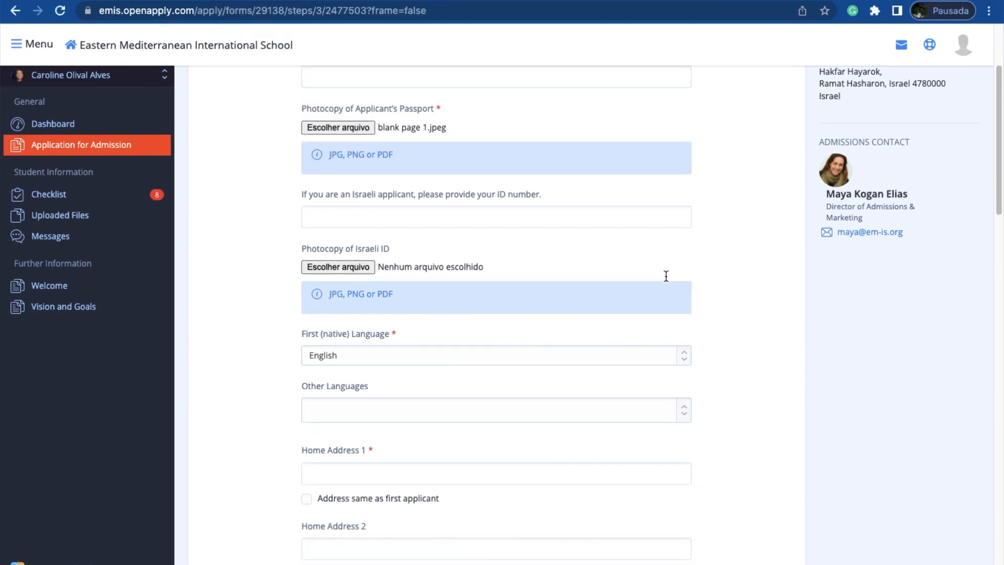
scroll(655, 270, down, 3)
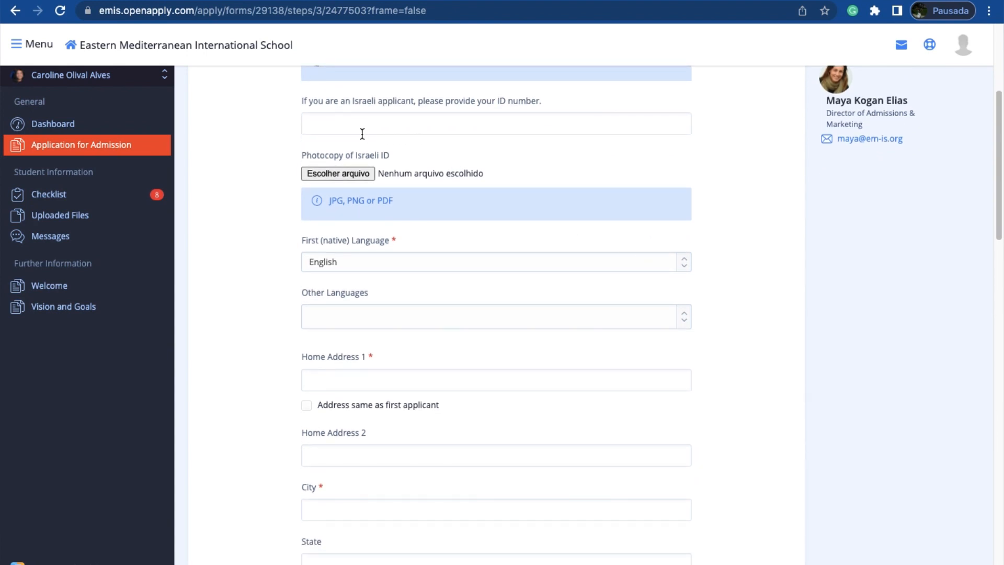
scroll(453, 227, down, 3)
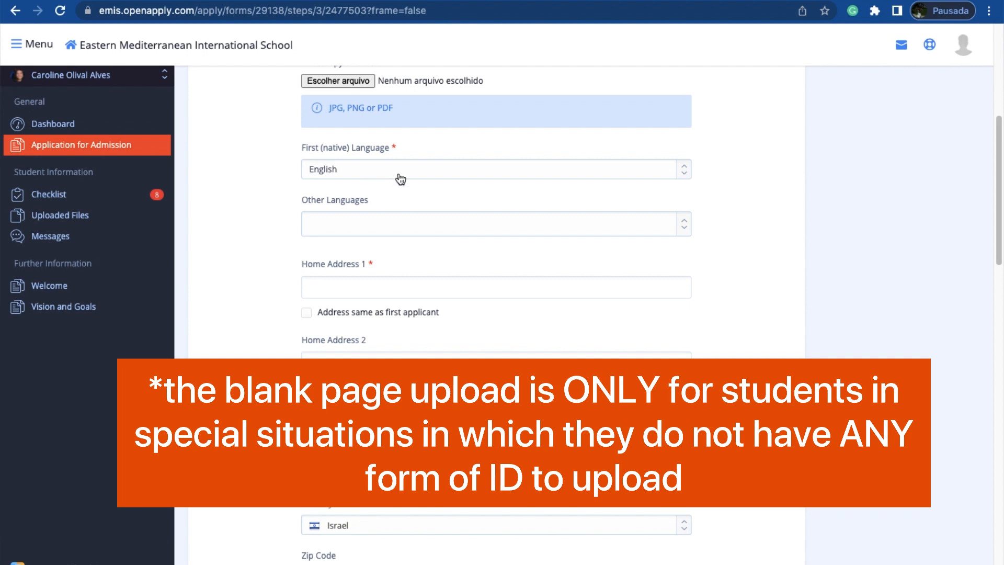
click(384, 177)
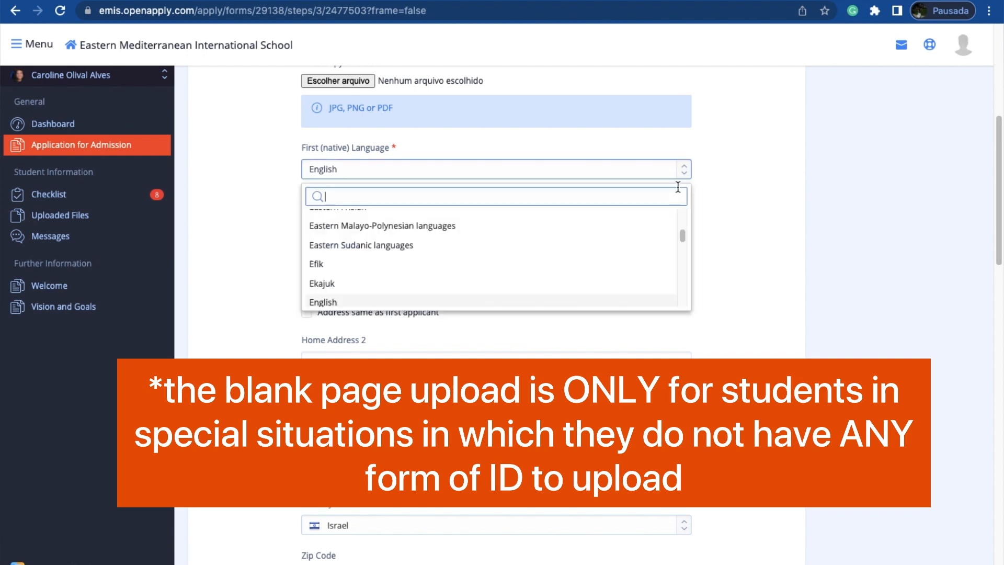
text(por)
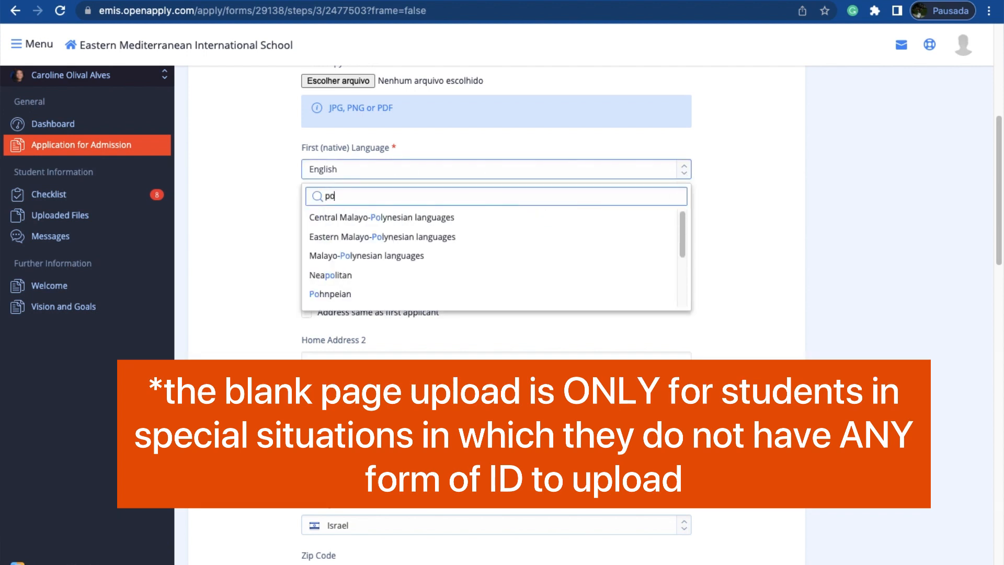
click(514, 221)
Step: Add English and Spanish as the applicant's other languages
click(514, 226)
text(en)
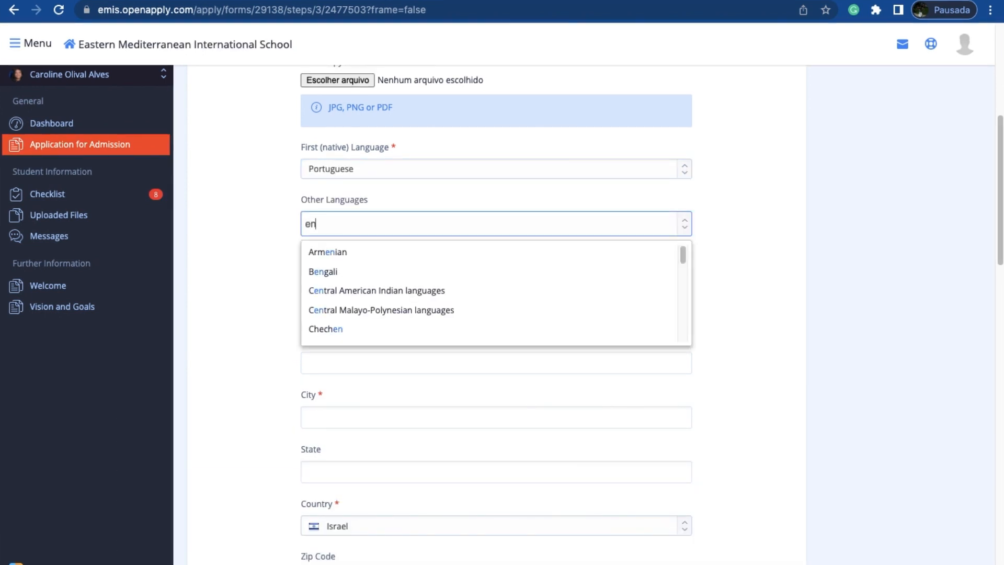
text(glish)
key(Return)
click(424, 224)
text(spanish)
key(Return)
Step: Set the country of the applicant's home address to Brazil
click(387, 287)
scroll(302, 261, down, 4)
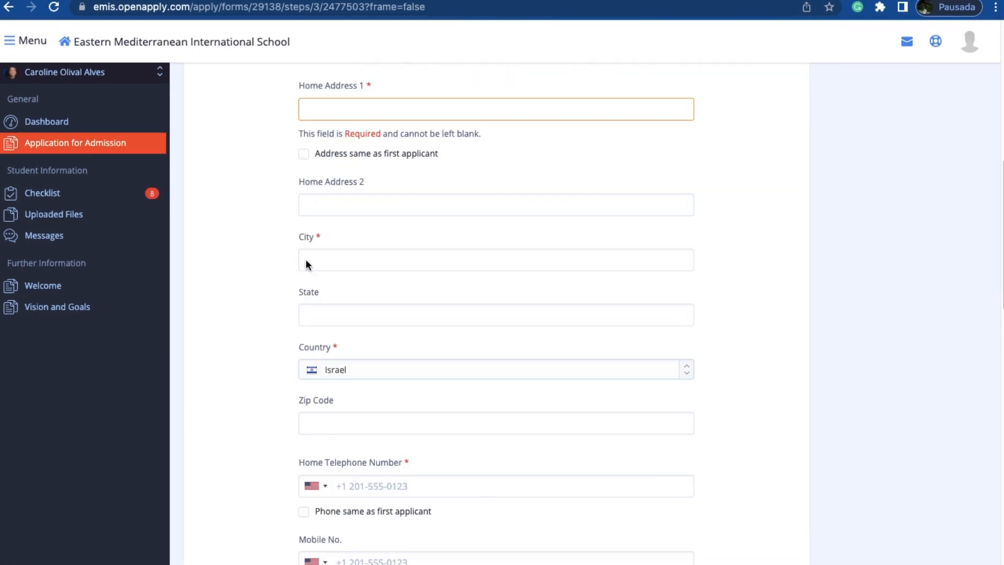
scroll(307, 264, down, 2)
click(358, 243)
text(bra)
key(Return)
Step: Enter "the school you study at RIGHT NOW" as the present school name
scroll(419, 233, down, 2)
scroll(372, 234, down, 1)
scroll(353, 221, down, 3)
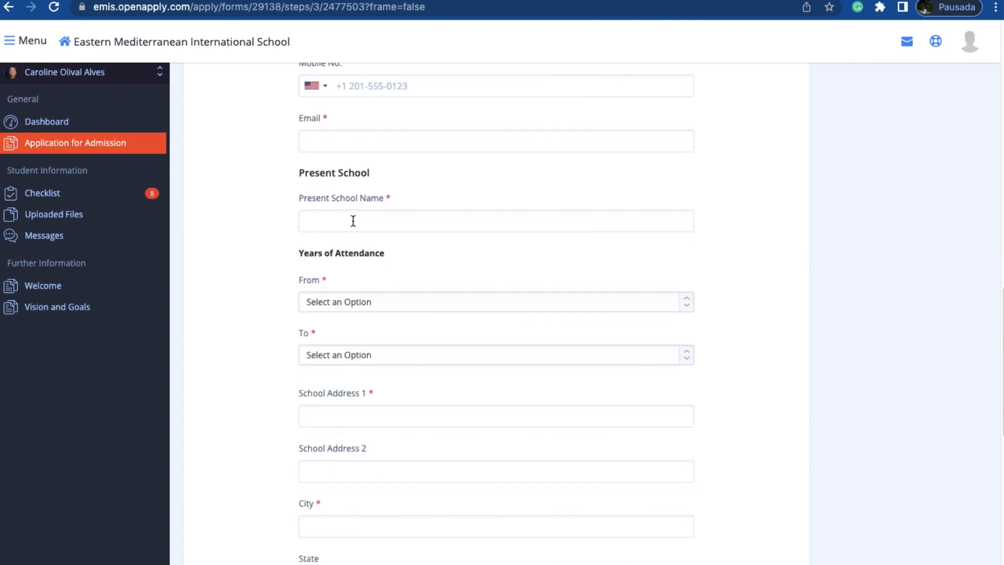
click(353, 221)
click(363, 255)
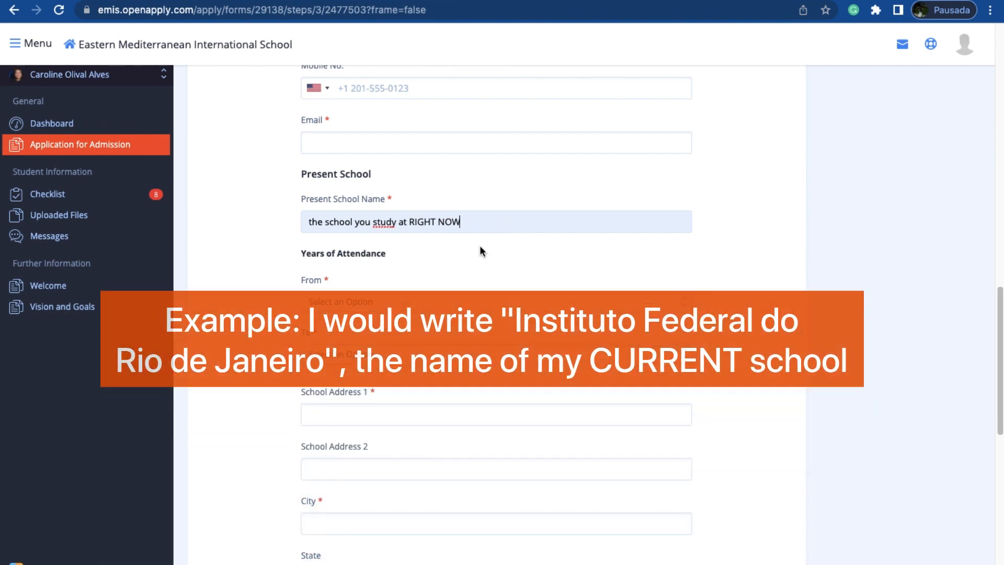
Step: Examine the present school's years of attendance, address, country and telephone fields
scroll(479, 246, down, 1)
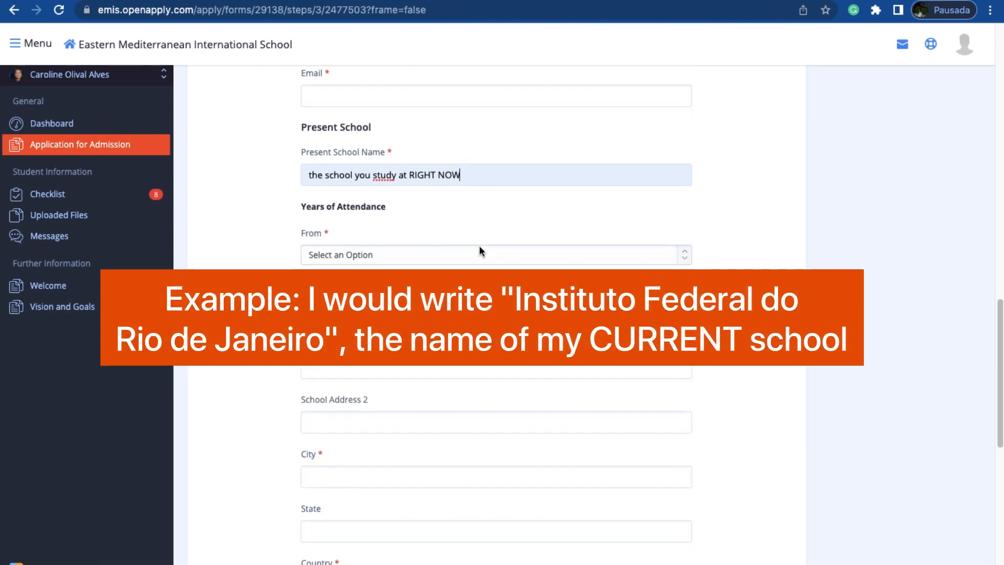
scroll(479, 248, down, 2)
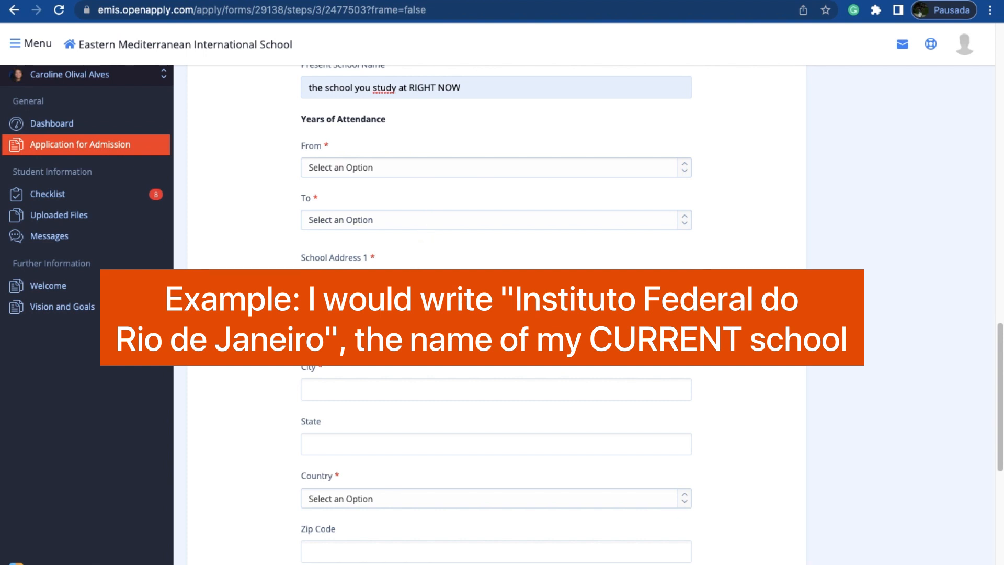
scroll(406, 352, down, 3)
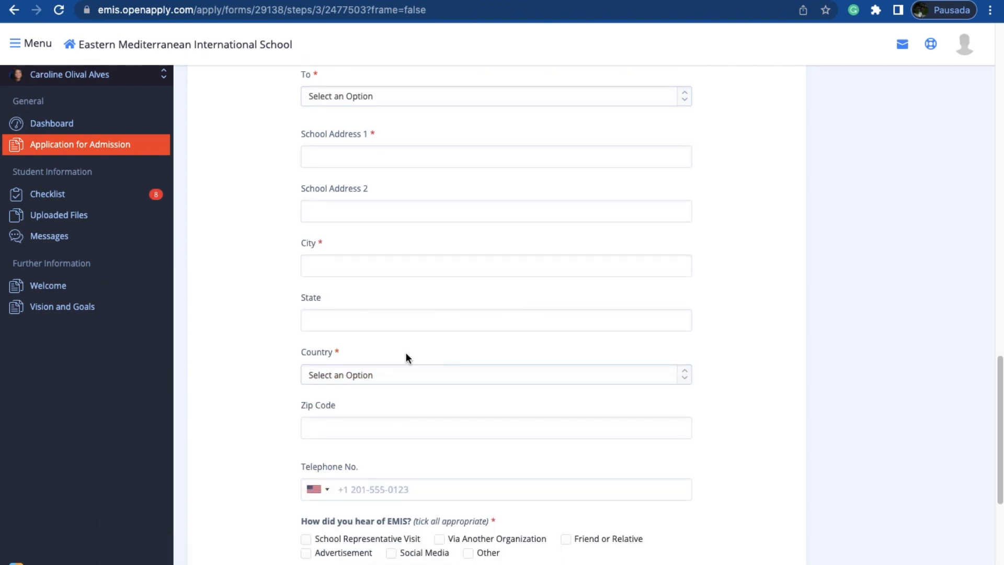
scroll(388, 402, down, 1)
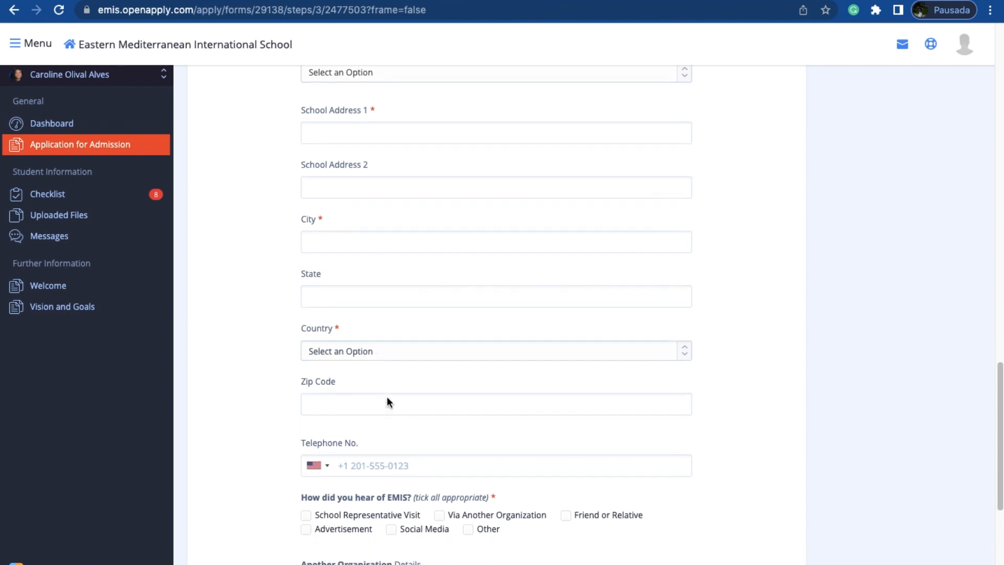
scroll(388, 402, down, 2)
scroll(377, 261, up, 5)
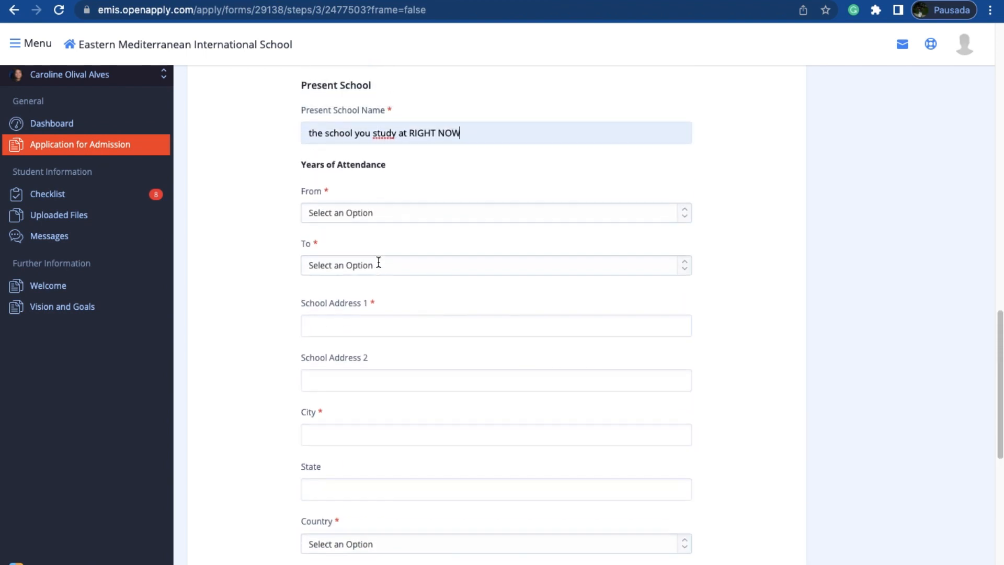
scroll(378, 262, up, 2)
drag(371, 167, 300, 168)
click(267, 318)
scroll(267, 319, down, 2)
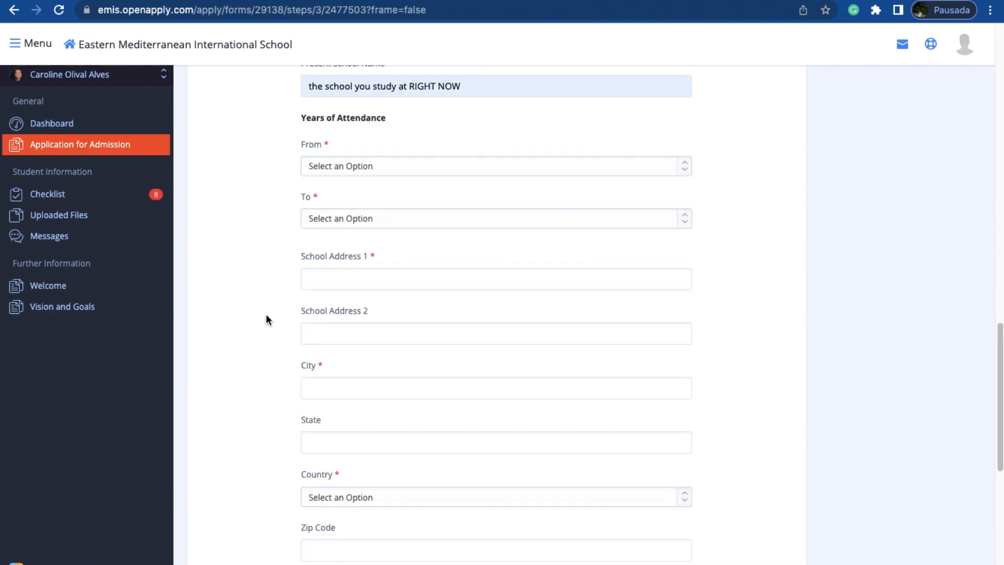
Step: Mark School Representative Visit, Via Another Organization and Other as the ways of hearing about EMIS
scroll(266, 319, down, 7)
click(333, 199)
click(439, 198)
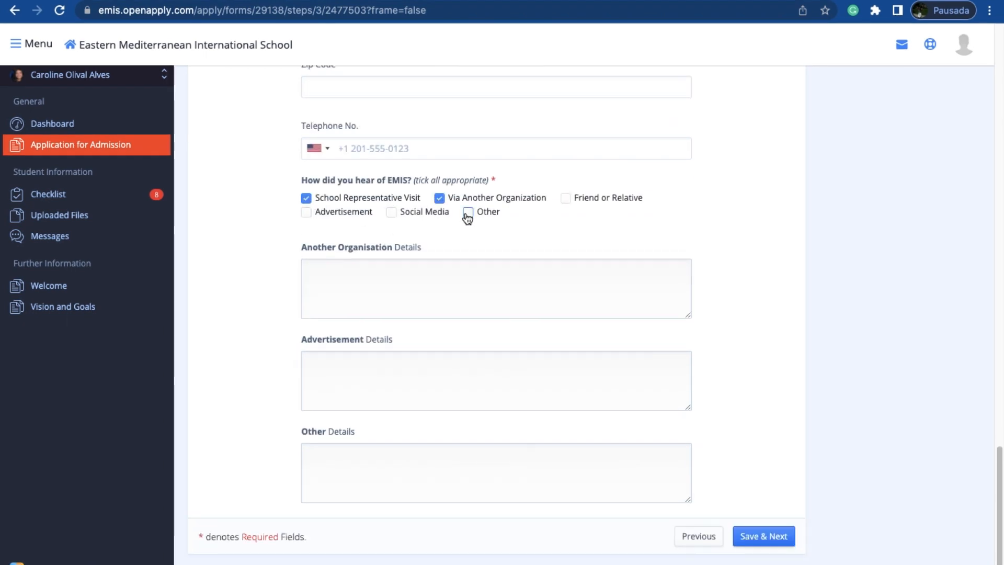
click(468, 212)
Step: Enter "Project Access" as the other organisation details, "Instagram ad" as the advertisement details and "Facebook page" as the other details
click(403, 278)
text(Project Acee)
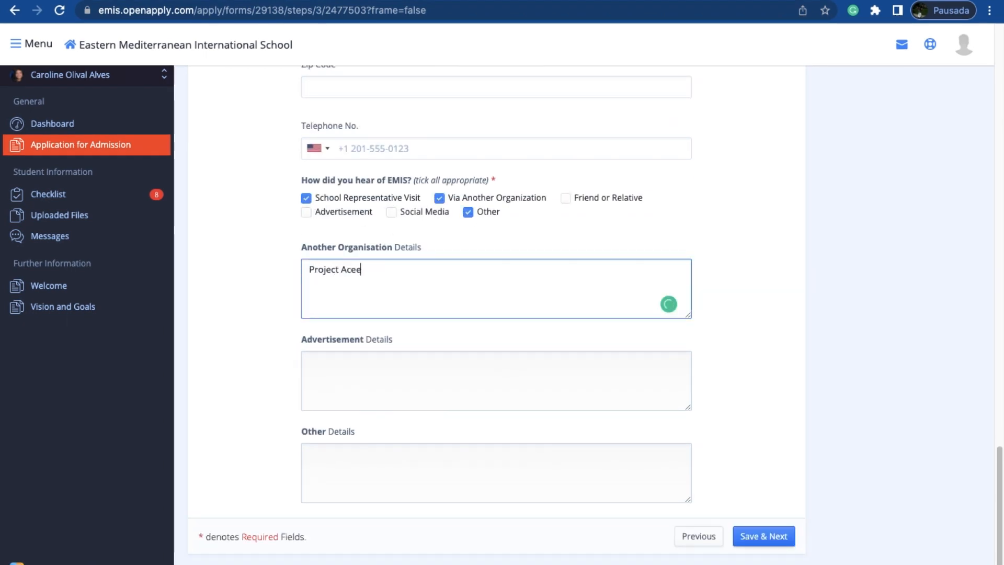
text(ss)
click(371, 372)
text(Instagram ad)
key(Tab)
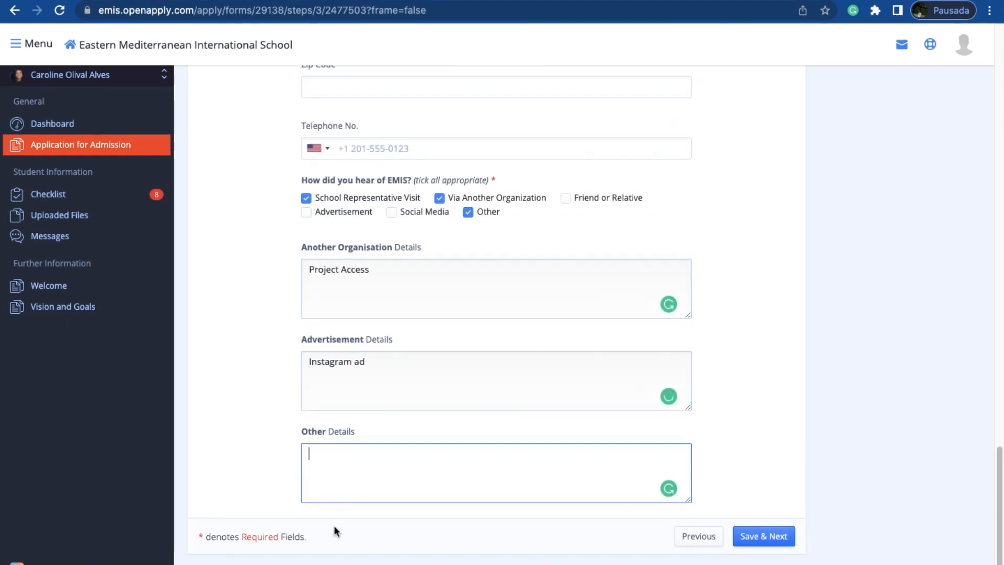
text(Facebook page)
Step: Mark Social Media and Advertisement as EMIS sources, unmark Other, and save the page to continue the application
click(391, 212)
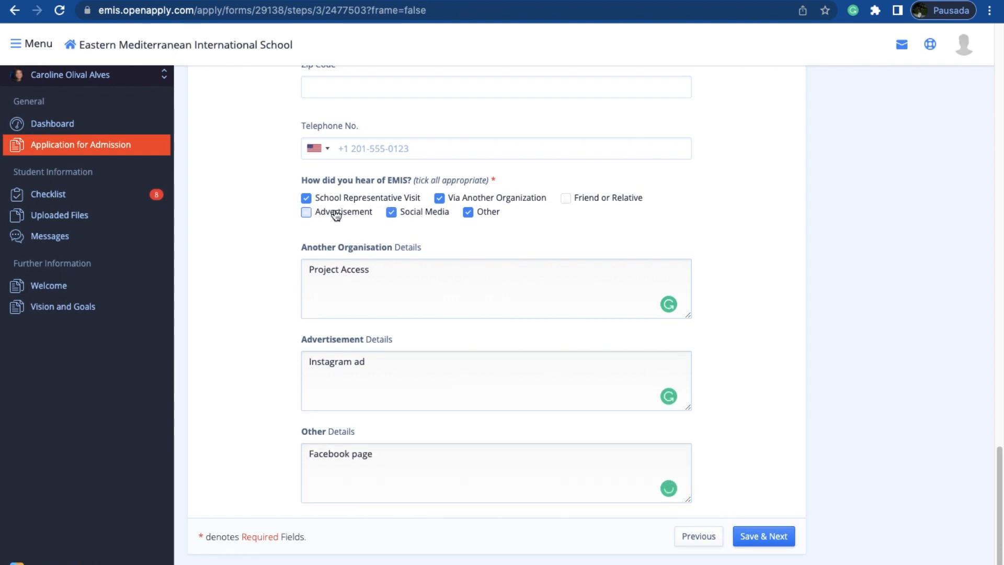
click(337, 215)
click(471, 213)
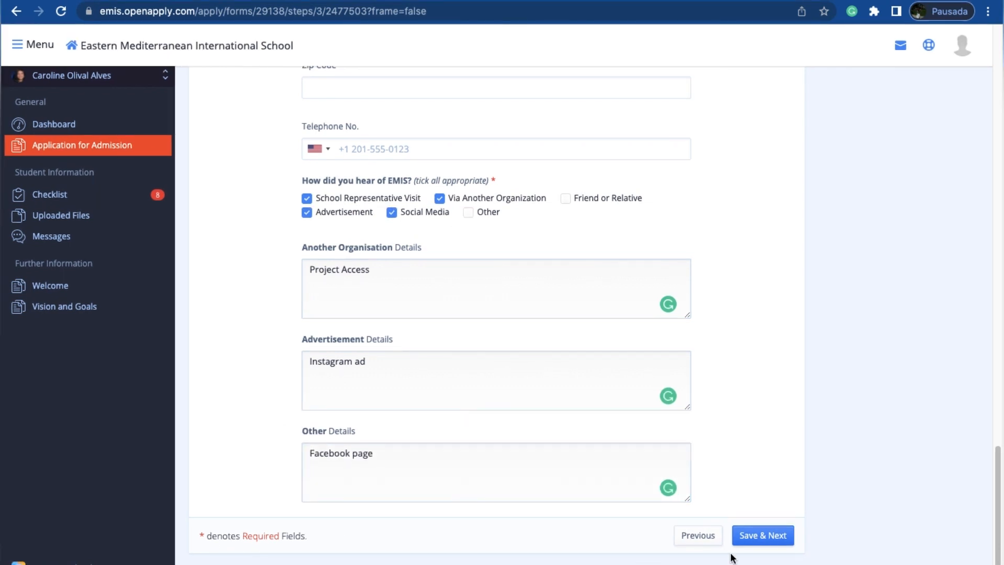
click(761, 531)
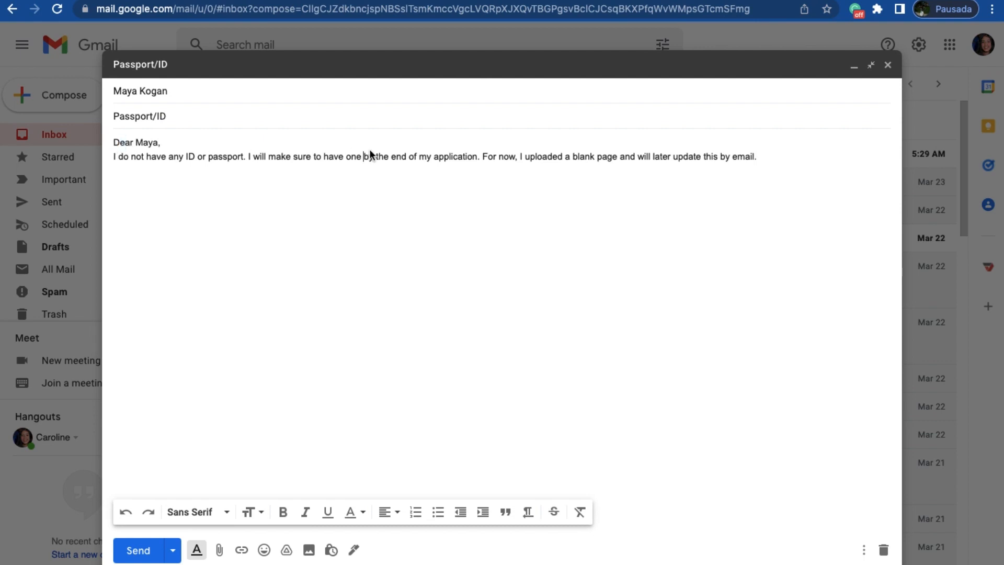
Step: Review the Passport/ID email draft in Gmail that explains the missing ID and the uploaded blank page
drag(114, 146, 391, 168)
drag(662, 171, 713, 160)
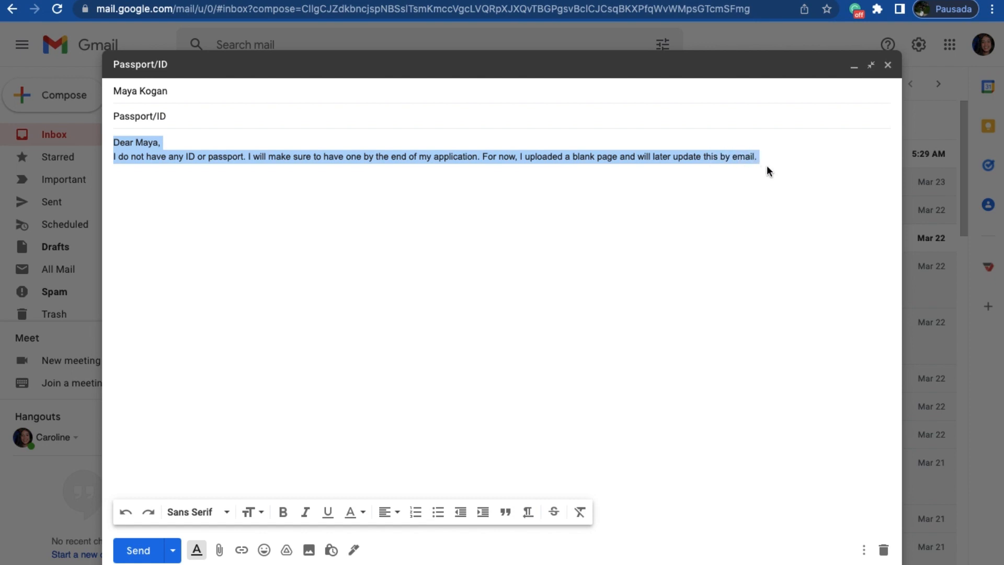
click(782, 155)
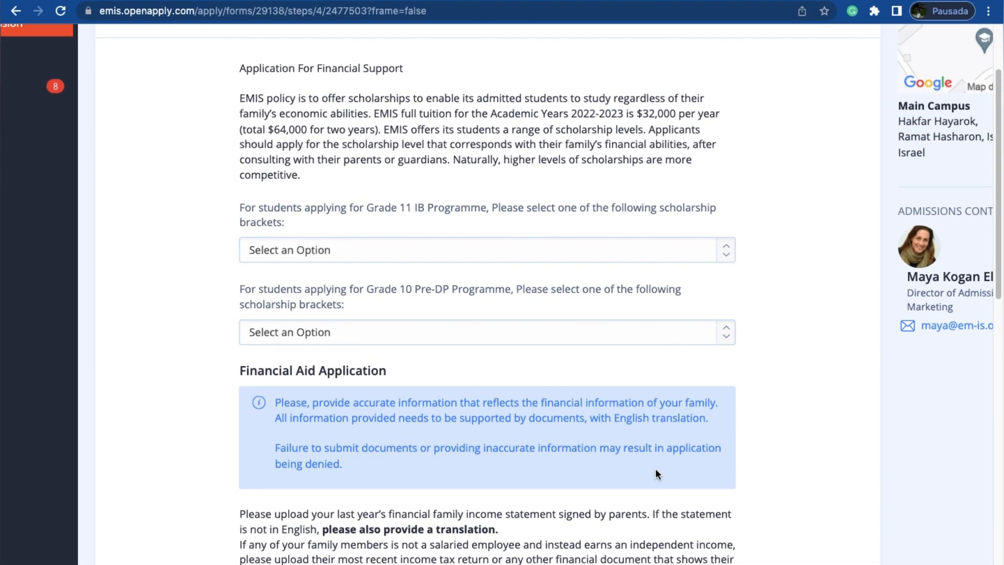
Step: Read the Application For Financial Support text about the yearly and two-year tuition and how scholarship levels are chosen
scroll(655, 468, down, 1)
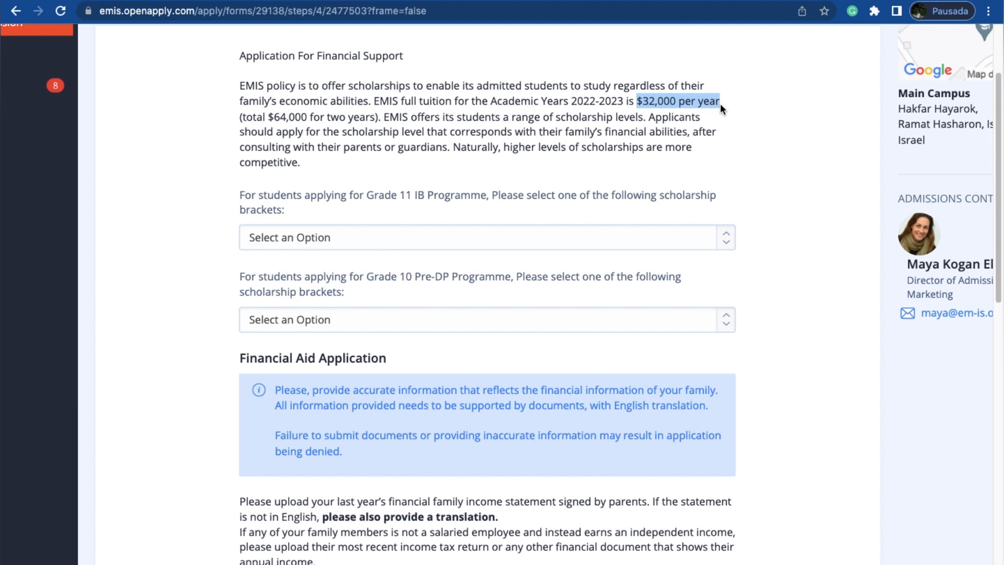
drag(720, 103, 381, 121)
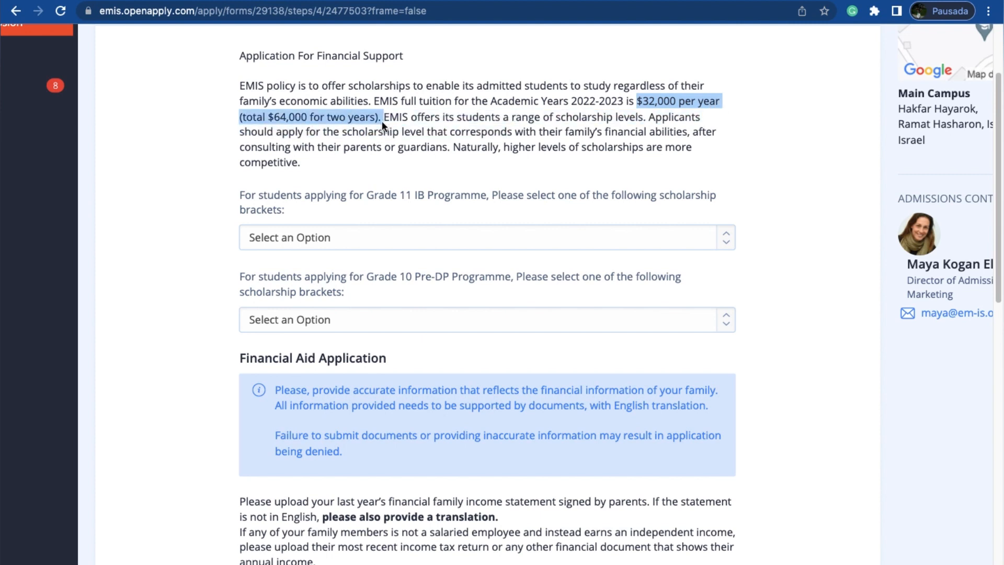
click(593, 172)
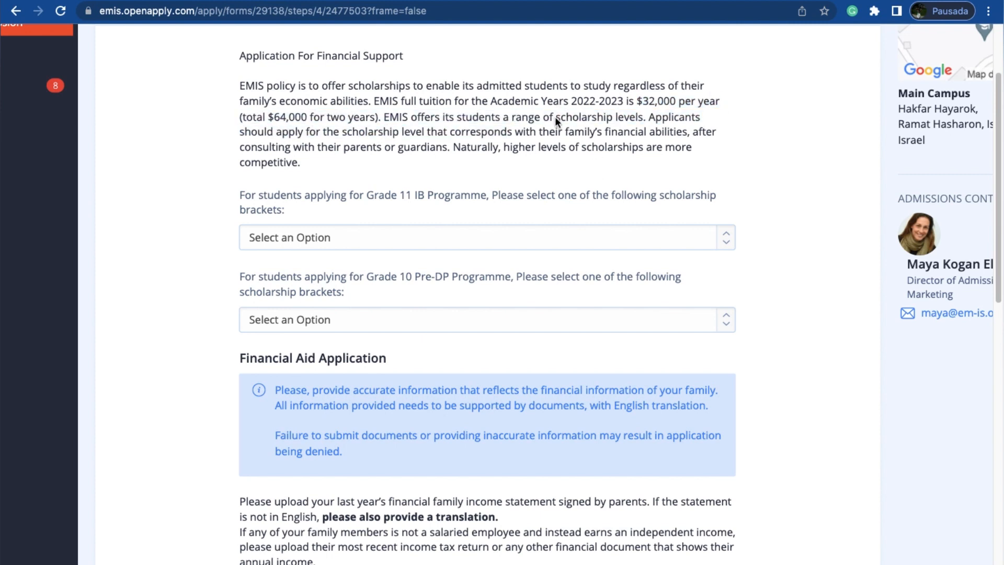
click(616, 168)
scroll(602, 307, down, 2)
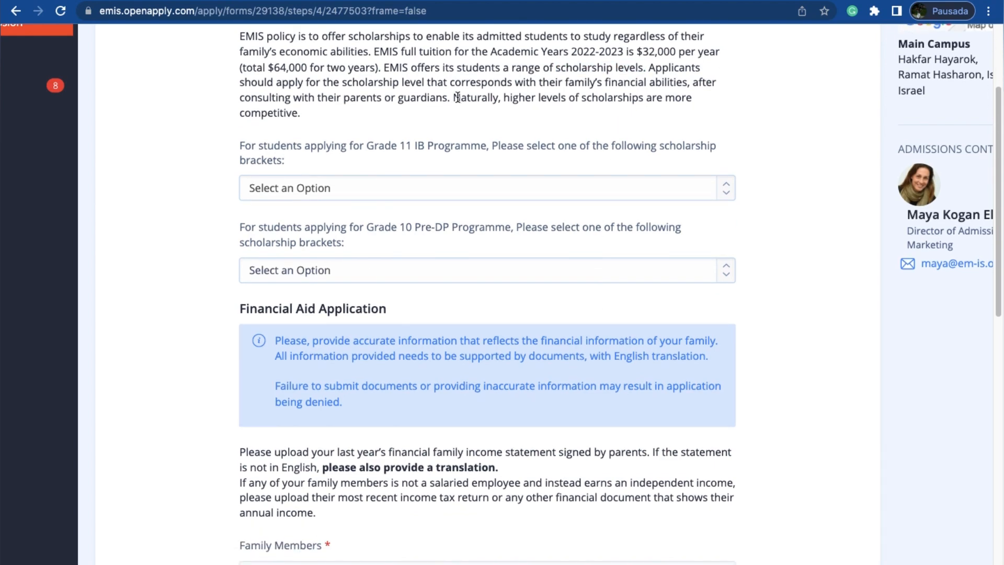
drag(454, 97, 461, 113)
click(458, 207)
scroll(468, 168, down, 1)
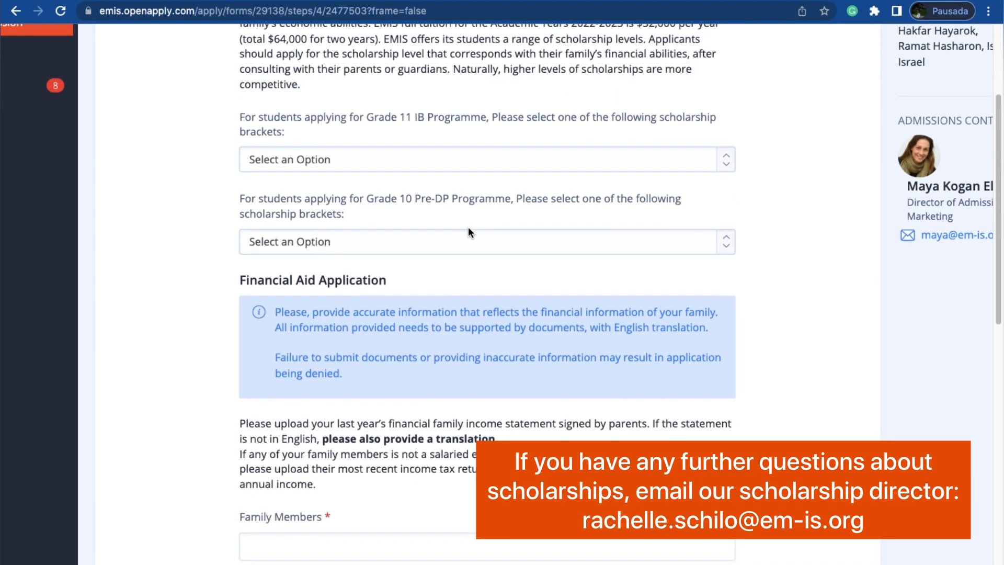
Step: Try Annual Tuition: $8,000 (75% Scholarship) as the Grade 11 IB Programme bracket and settle on Annual Tuition: $12,000 (62% Scholarship)
click(413, 157)
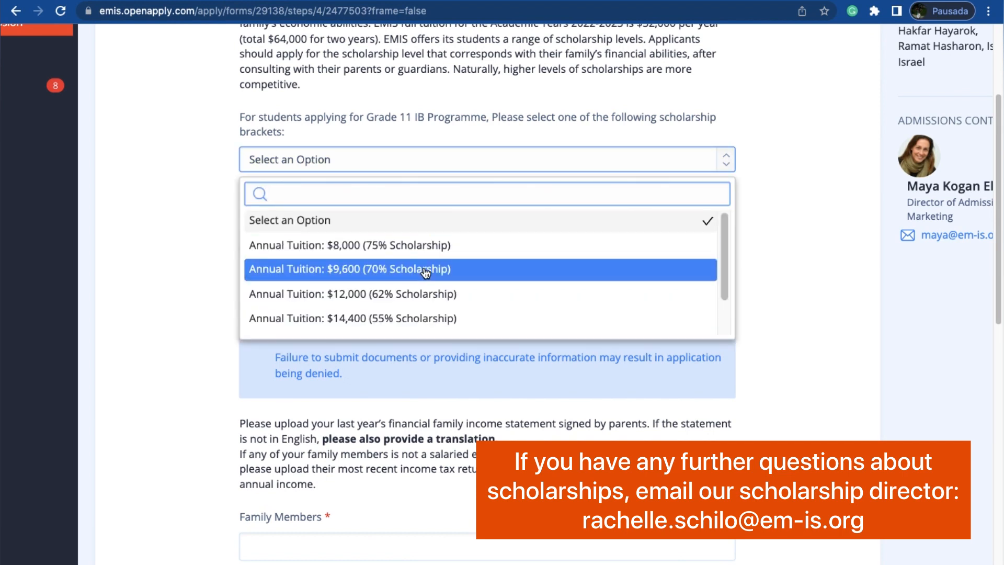
scroll(434, 321, down, 2)
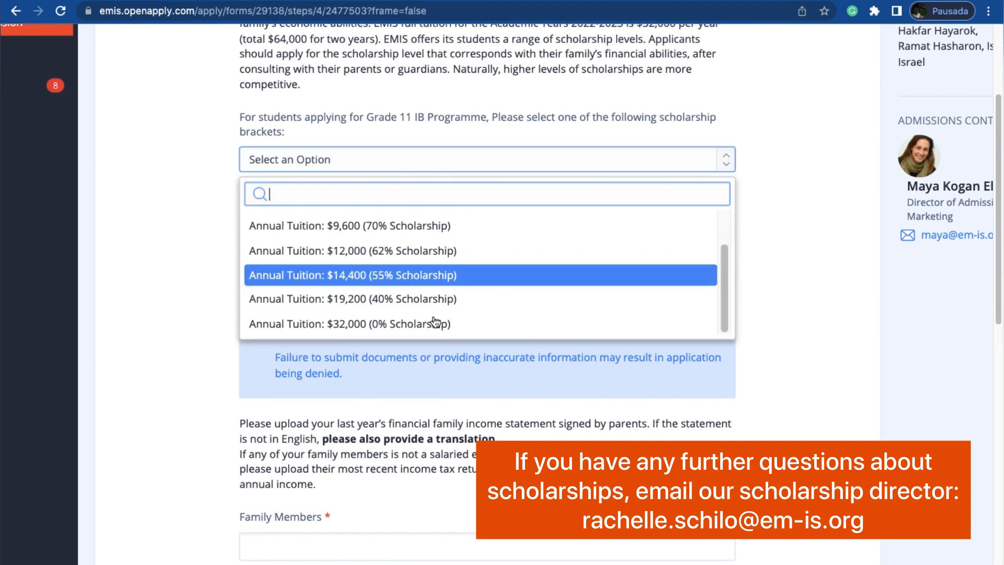
scroll(442, 216, up, 1)
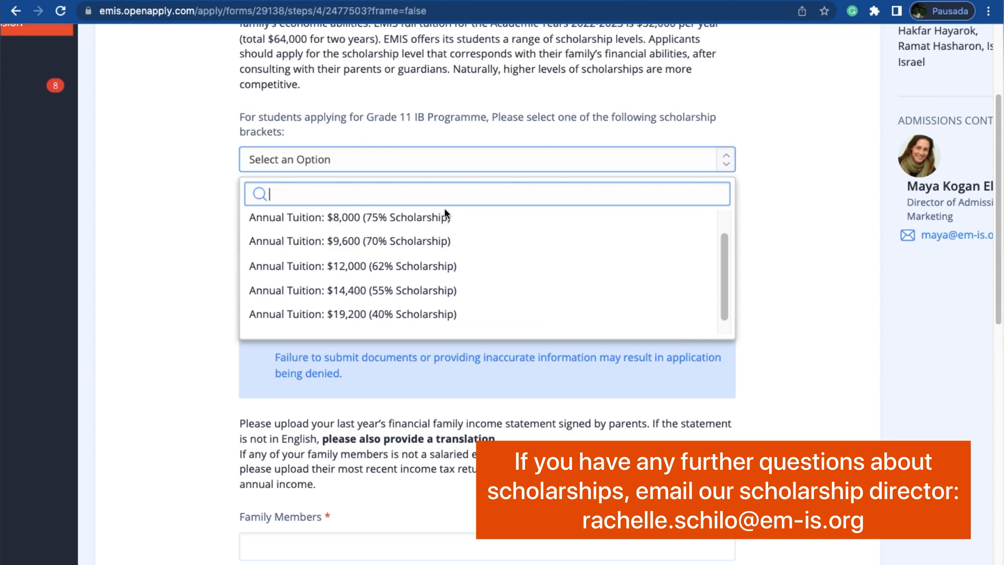
click(446, 218)
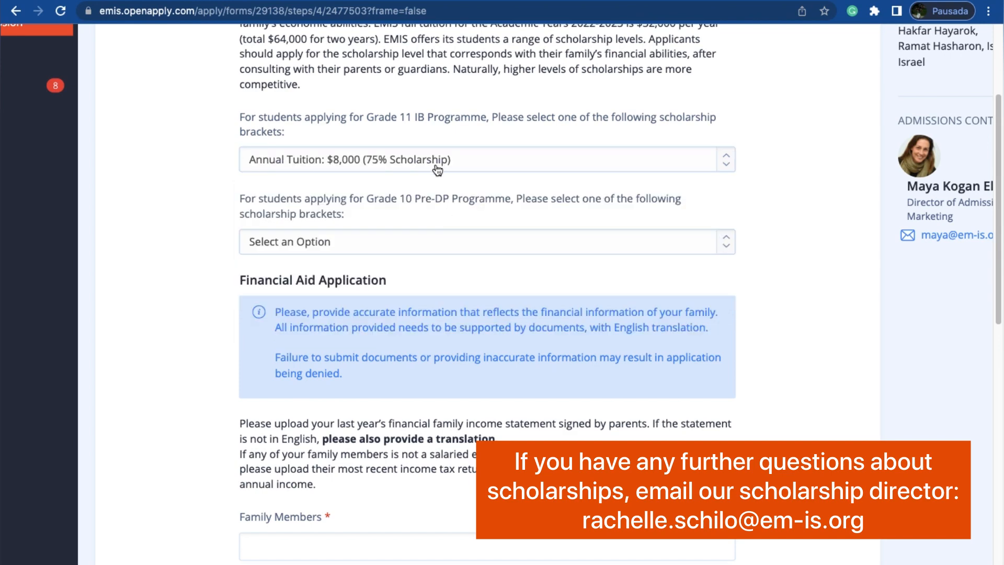
click(441, 162)
click(447, 293)
Step: View the scholarship brackets offered for the Grade 10 Pre-DP Programme without choosing one
scroll(426, 287, down, 1)
click(389, 194)
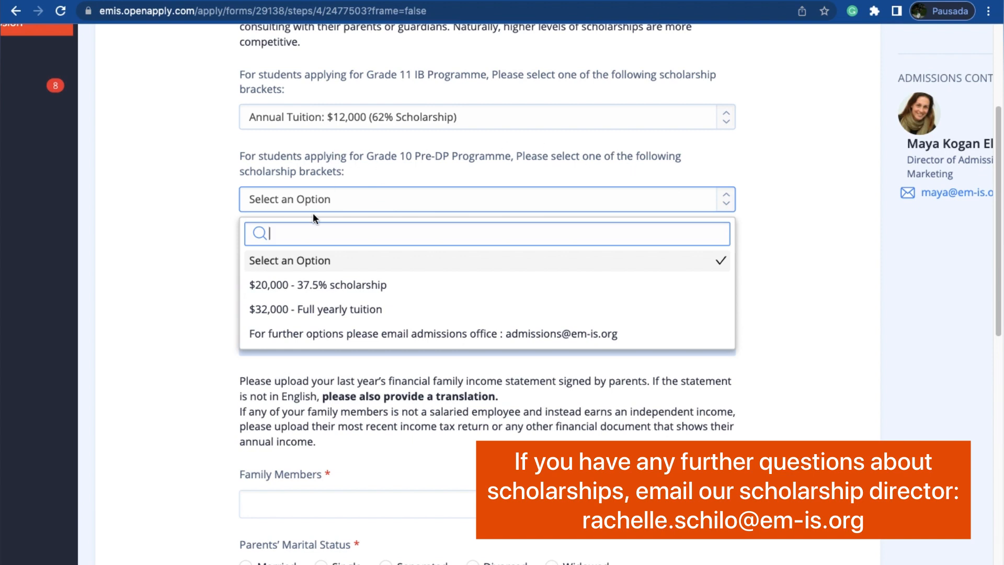
scroll(313, 251, down, 1)
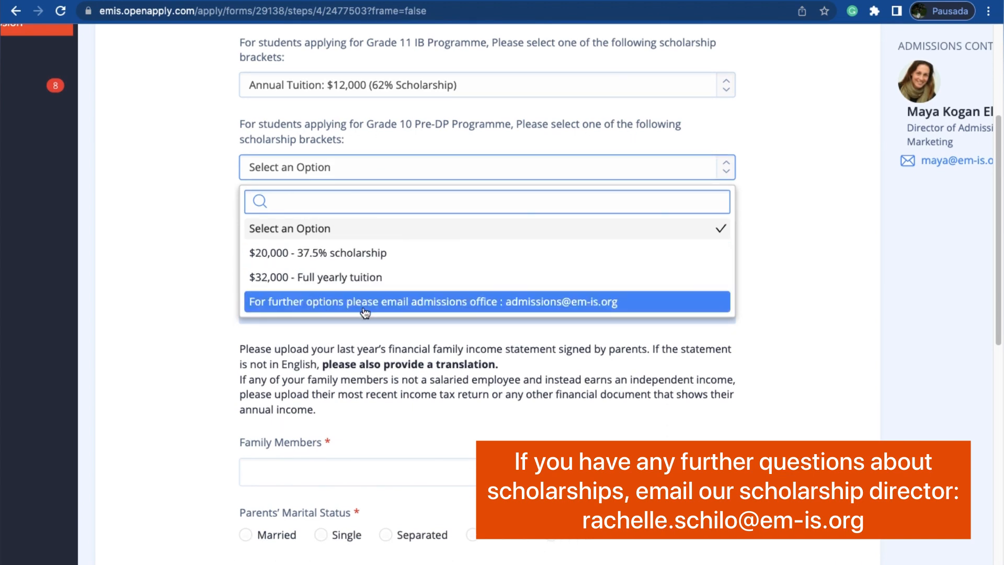
click(181, 183)
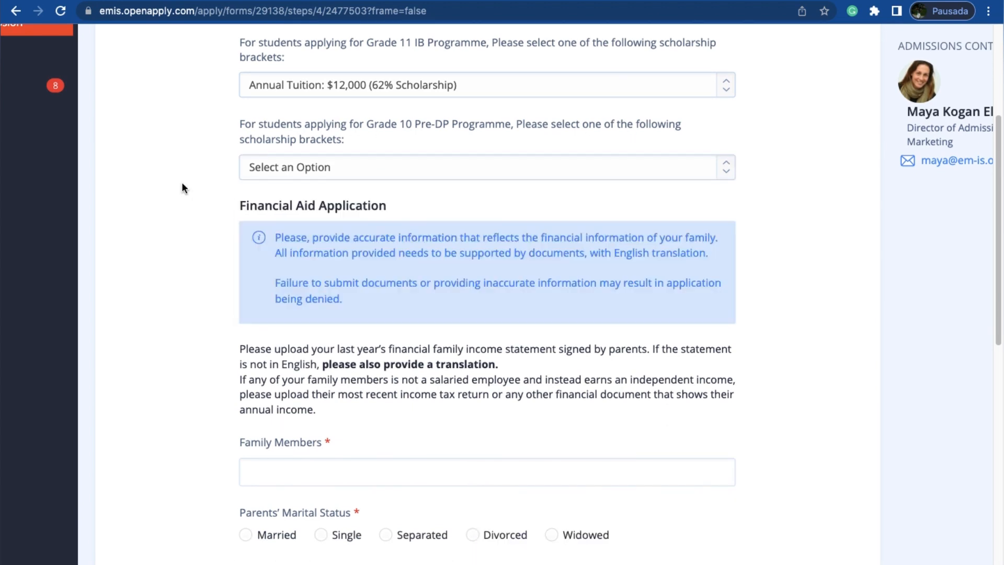
Step: Read the Financial Aid Application instructions on supporting documents, English translation and proof of independent income
scroll(205, 268, down, 4)
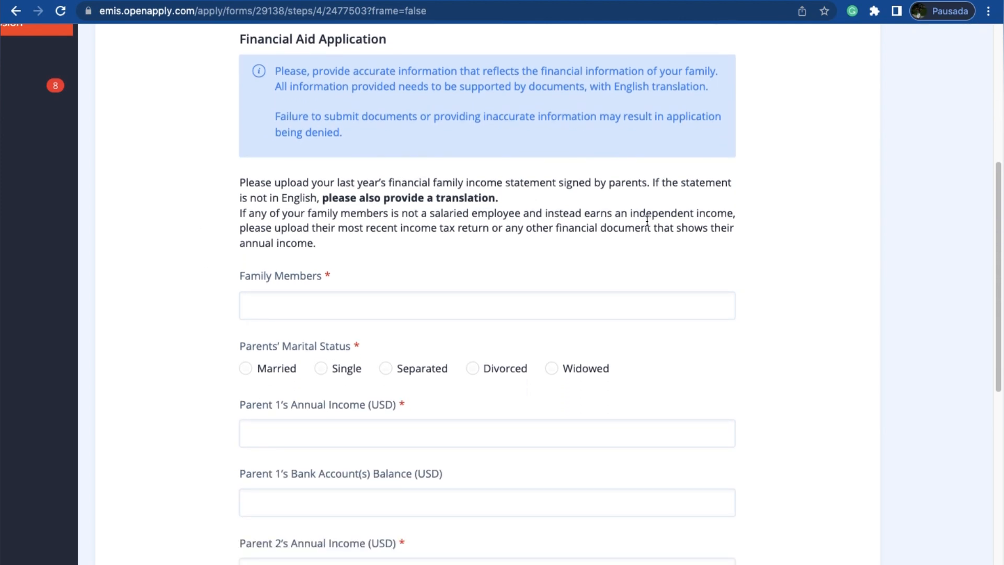
scroll(684, 251, down, 1)
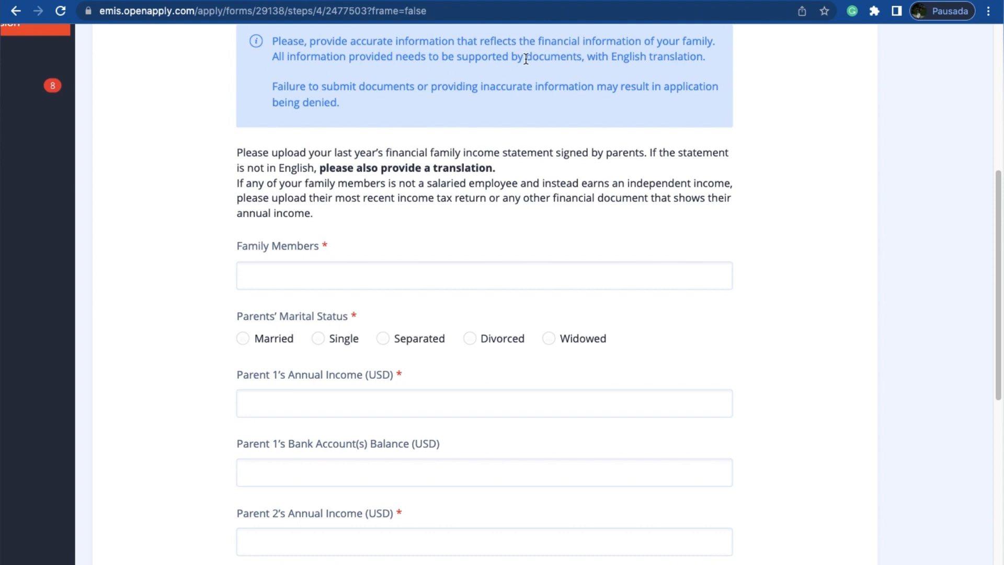
drag(526, 58, 647, 68)
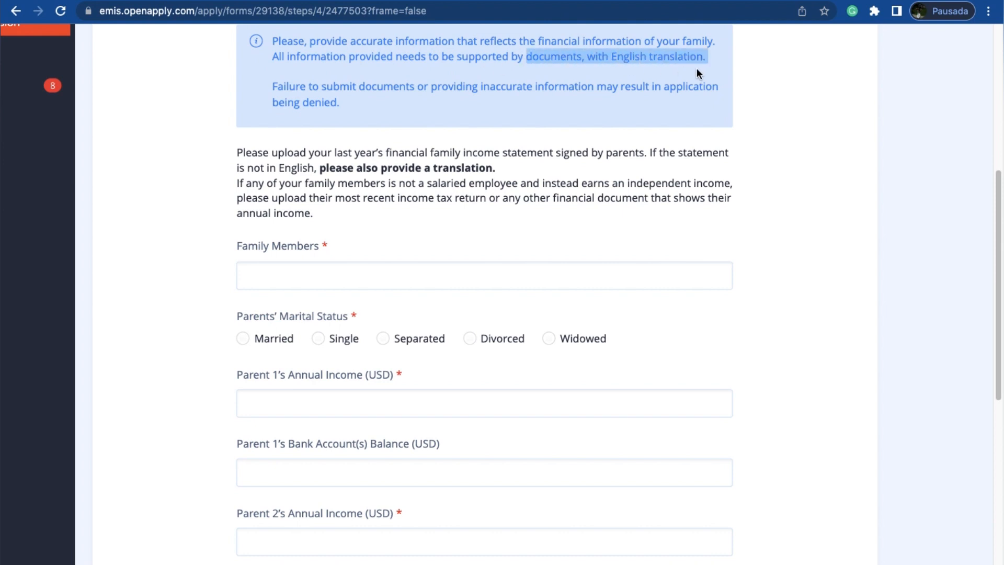
click(555, 269)
scroll(556, 271, down, 3)
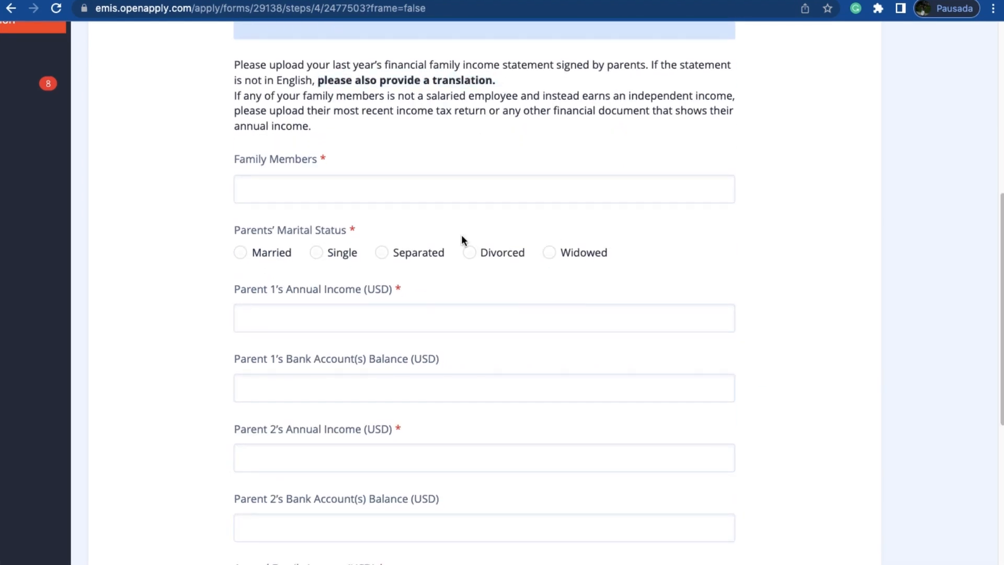
scroll(462, 238, down, 2)
drag(626, 48, 742, 45)
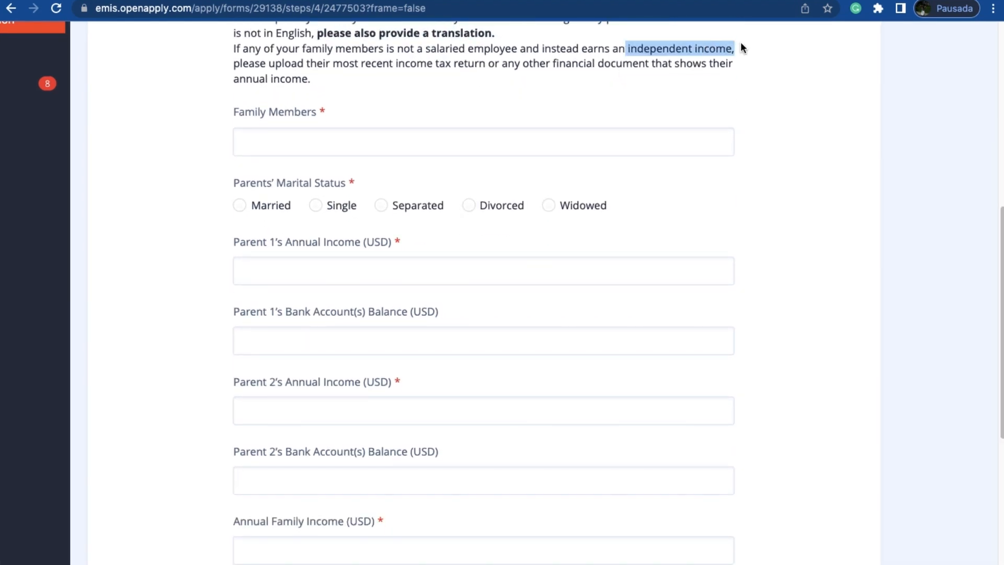
drag(436, 63, 461, 85)
Step: Enter the parents' full names as family members and mark the parents' marital status as Married
click(356, 146)
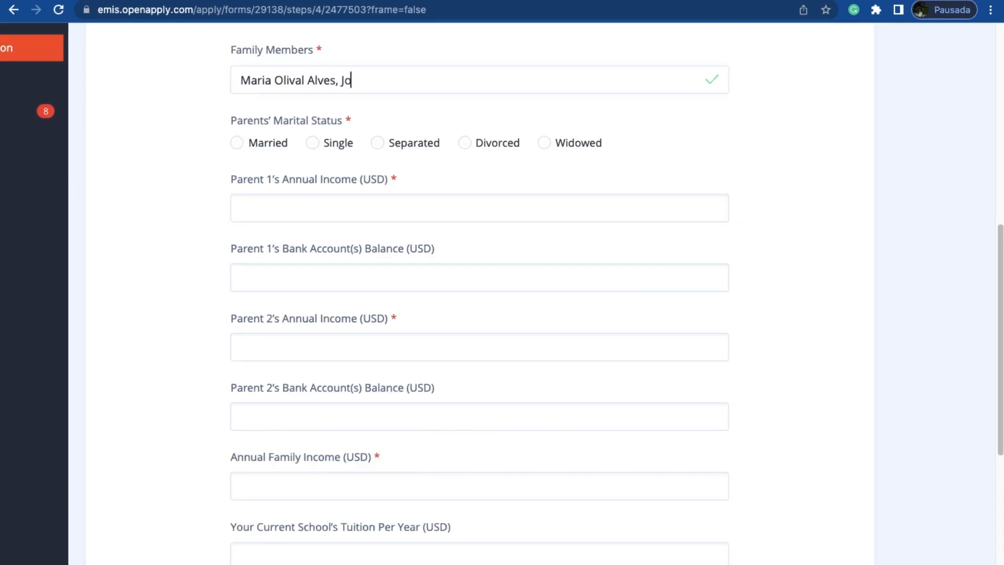
scroll(128, 195, down, 1)
click(237, 117)
Step: Set Parent 1's annual income to 80000 USD and Parent 2's annual income to 60000 USD
scroll(218, 249, down, 2)
click(272, 133)
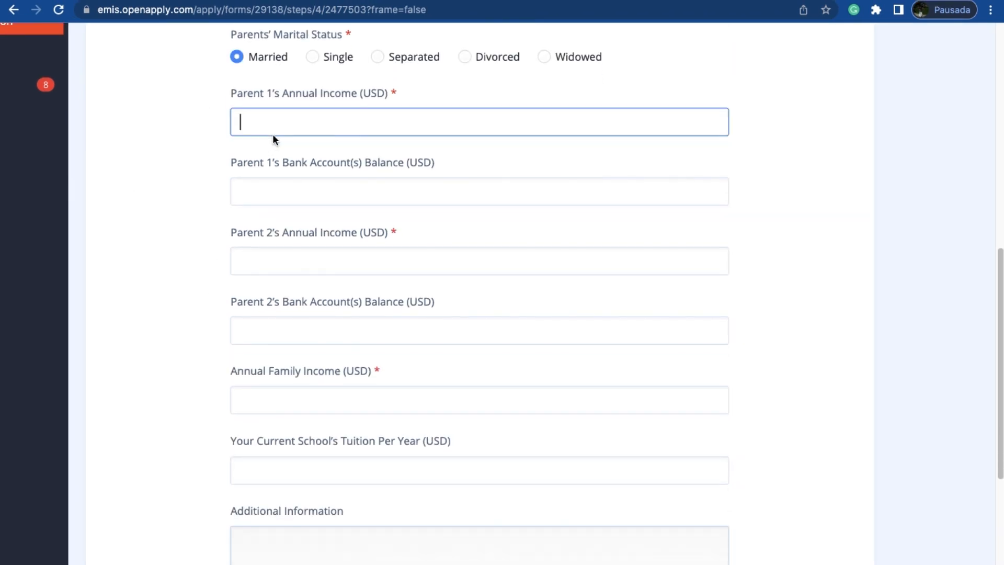
text(80000)
key(Tab)
key(Tab)
text(60000)
click(216, 335)
scroll(216, 336, down, 4)
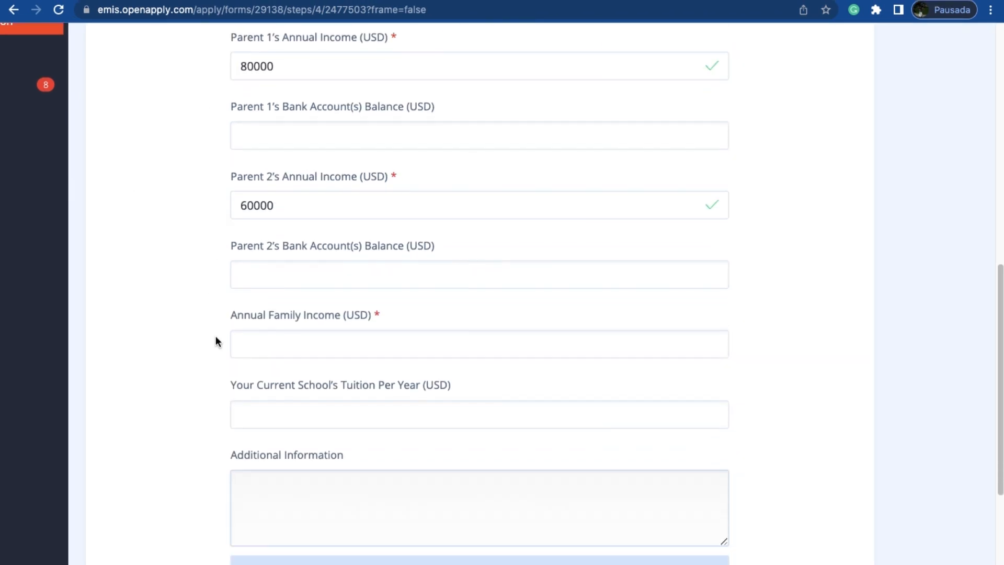
Step: Set the annual family income to 200000 USD and the current school's yearly tuition to 50000 USD
scroll(217, 326, up, 3)
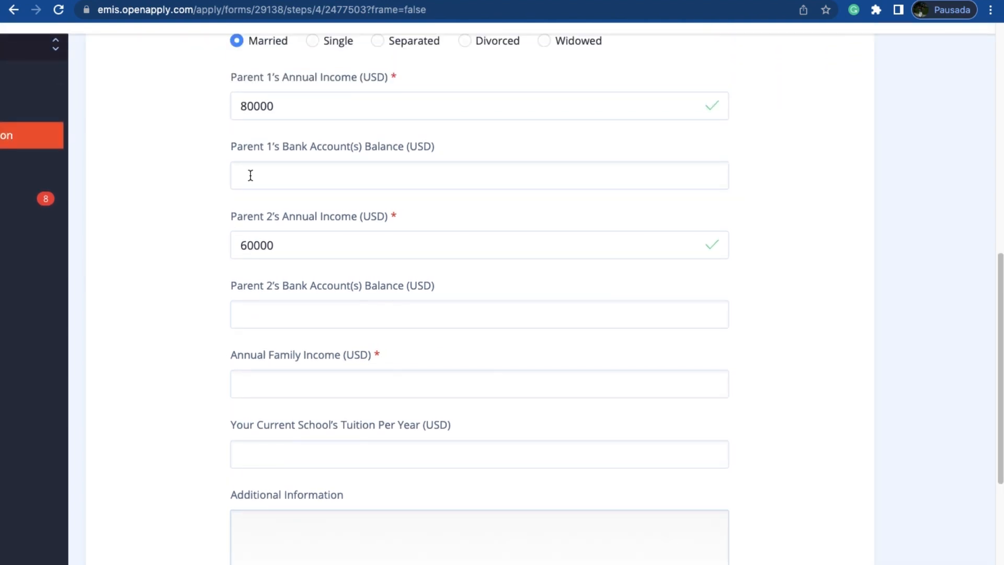
click(262, 385)
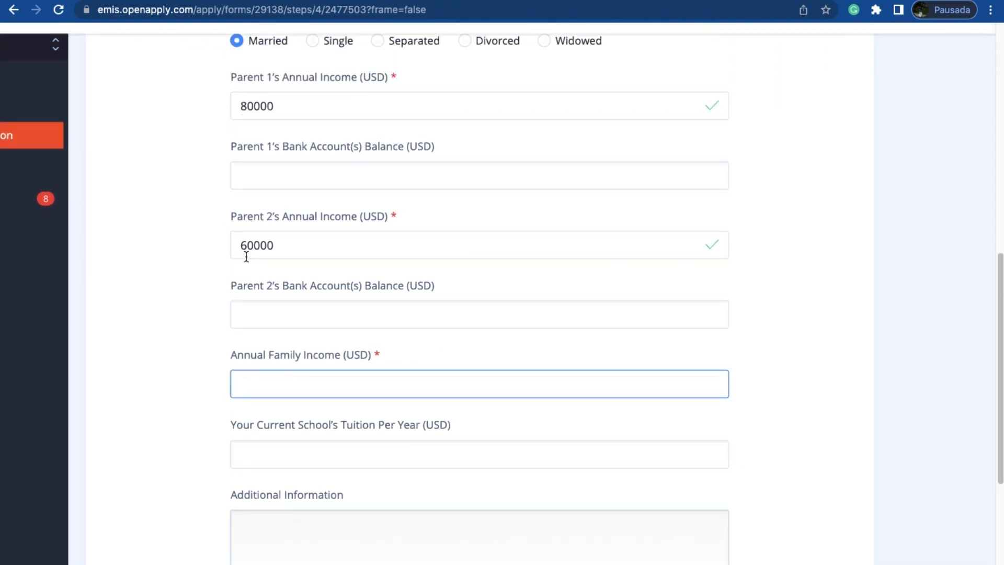
scroll(238, 384, down, 1)
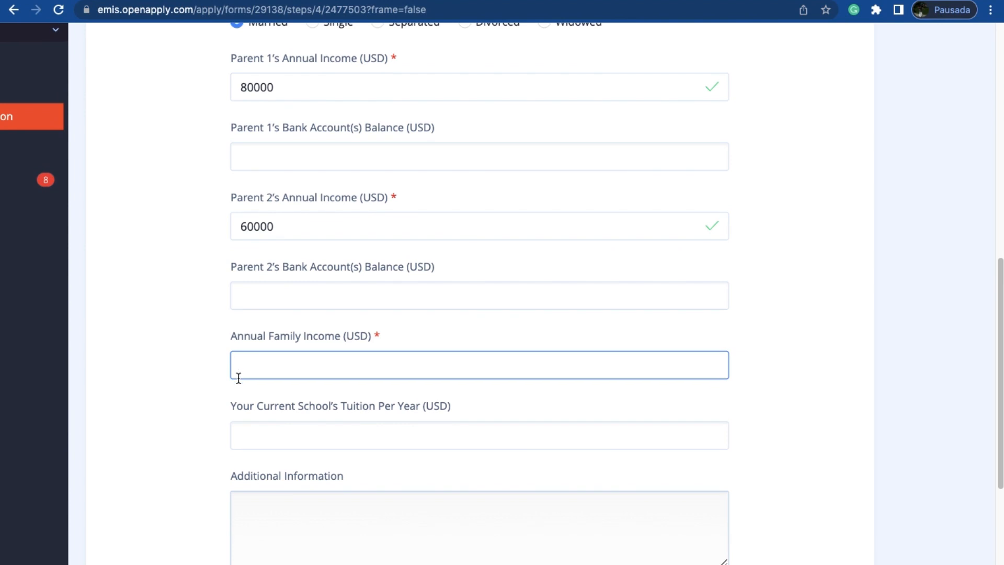
text(200000)
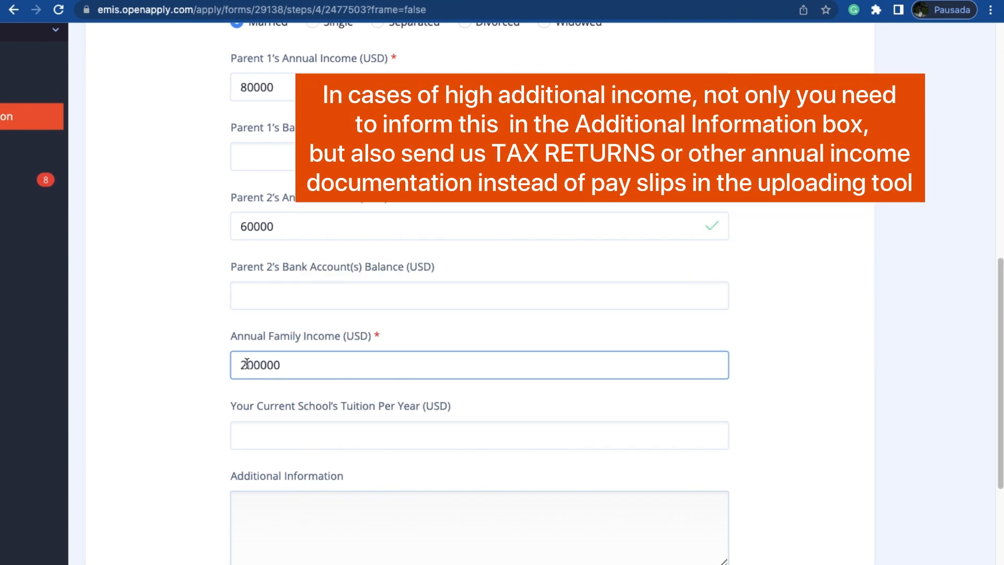
scroll(257, 382, down, 3)
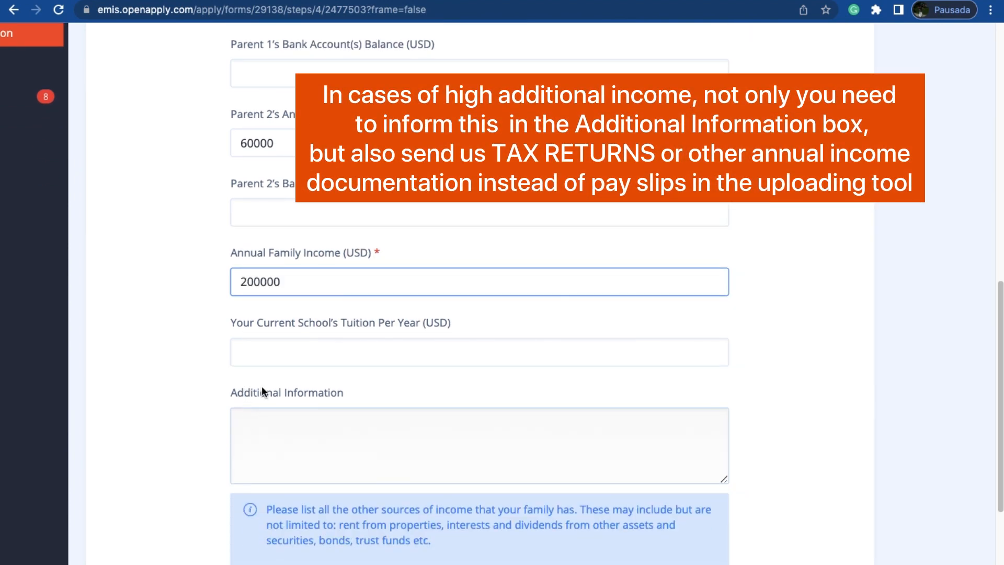
key(Tab)
text(50000)
Step: Paste "The annual family income is less/more than the accumulated salary because......" as the additional information
scroll(190, 516, down, 3)
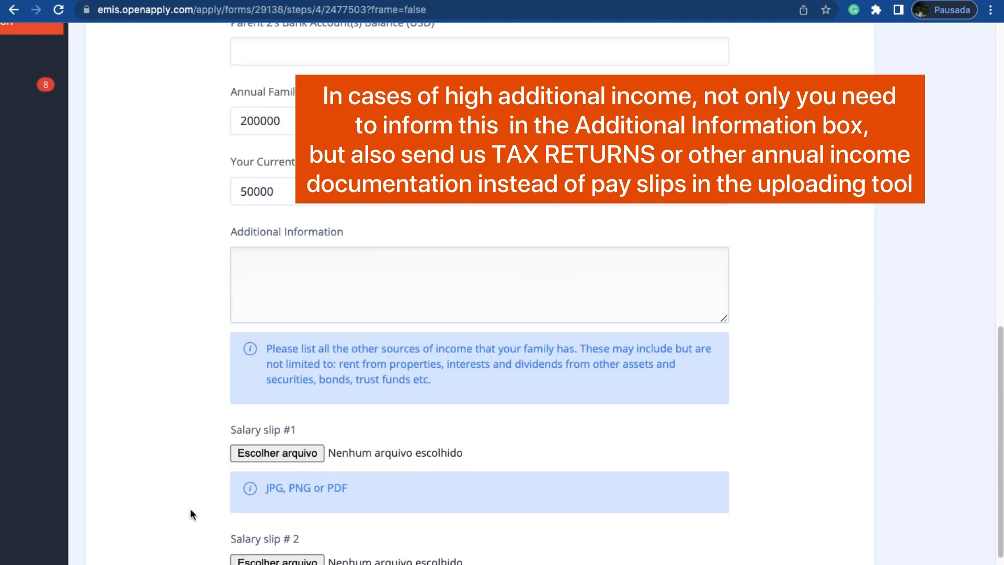
click(314, 281)
text(The annual family income is less/more than the accumulated salary because......)
Step: Replace the additional information with "My tuition is greater than their salary because it's paid through donations/I have a x% scholarship."
click(485, 256)
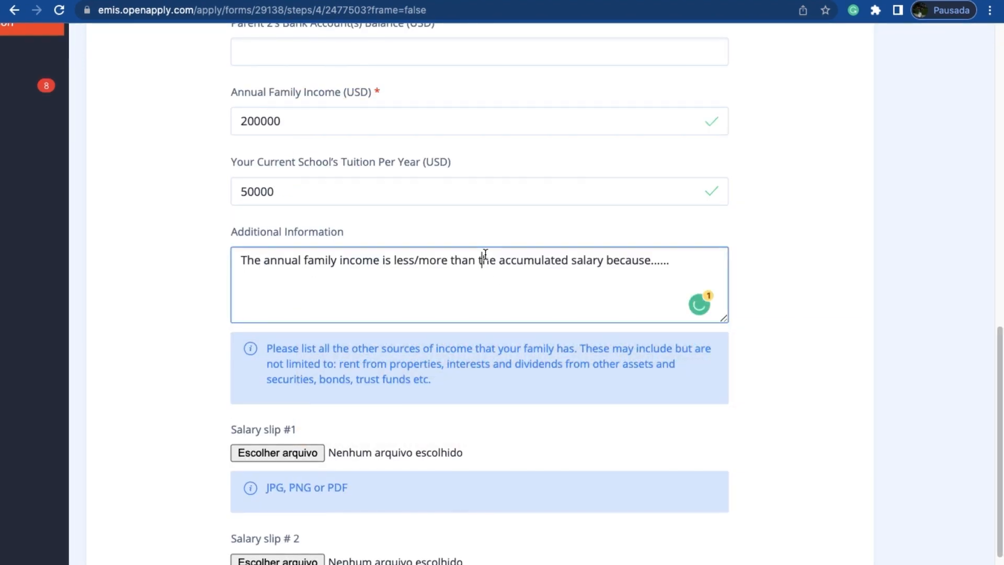
key(ctrl+a)
key(BackSpace)
text(My tuitio)
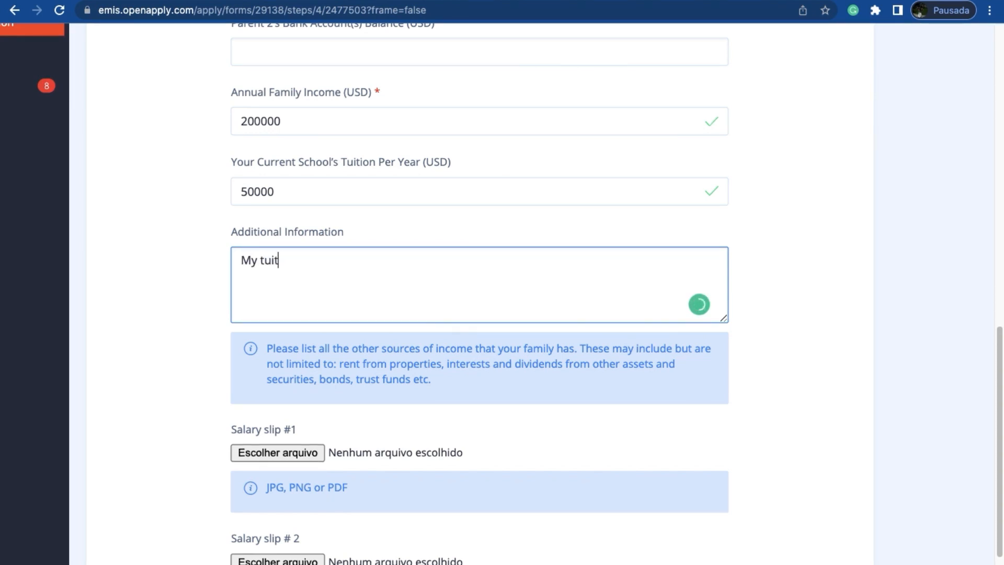
text(n is greater than their salary because it's paid through donations/I have a x% scholarship)
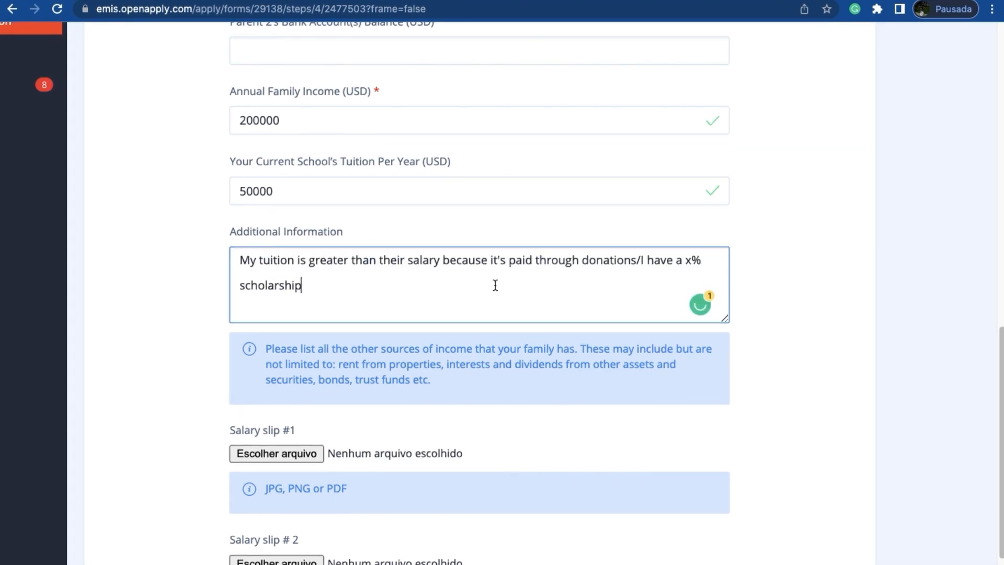
scroll(496, 285, down, 1)
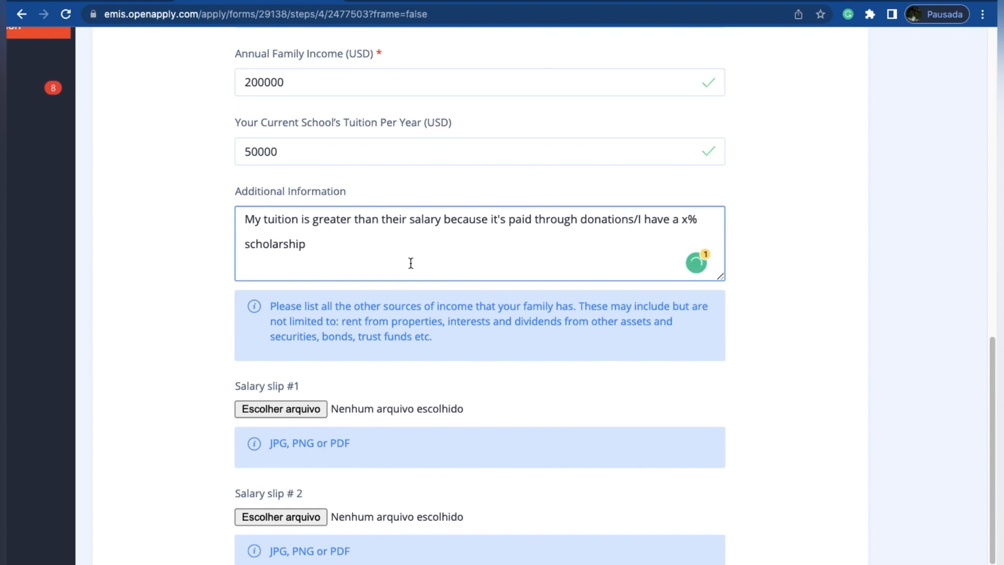
text(.)
scroll(281, 231, down, 2)
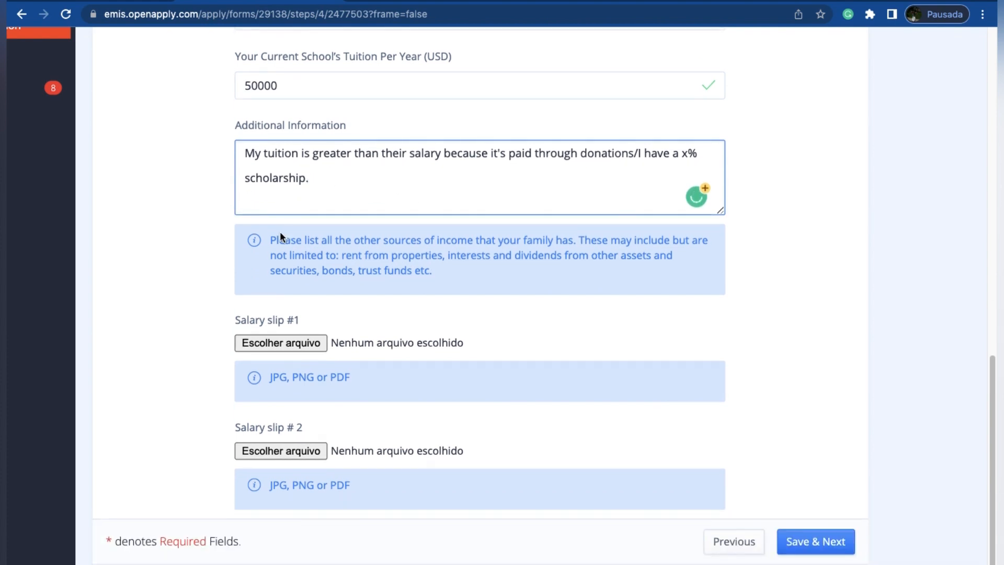
Step: Clear the tuition explanation from the additional information
triple_click(284, 160)
key(BackSpace)
scroll(128, 279, down, 1)
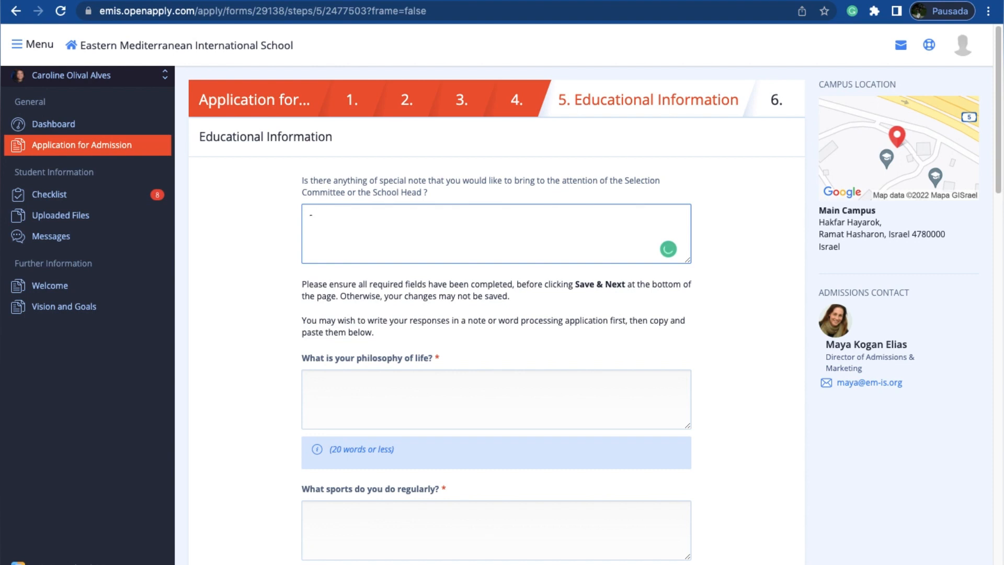
Step: Enter "- I do not have a second guardian because they passed away." and "- any other special circumstance" as special notes for the Selection Committee
text(I do o not)
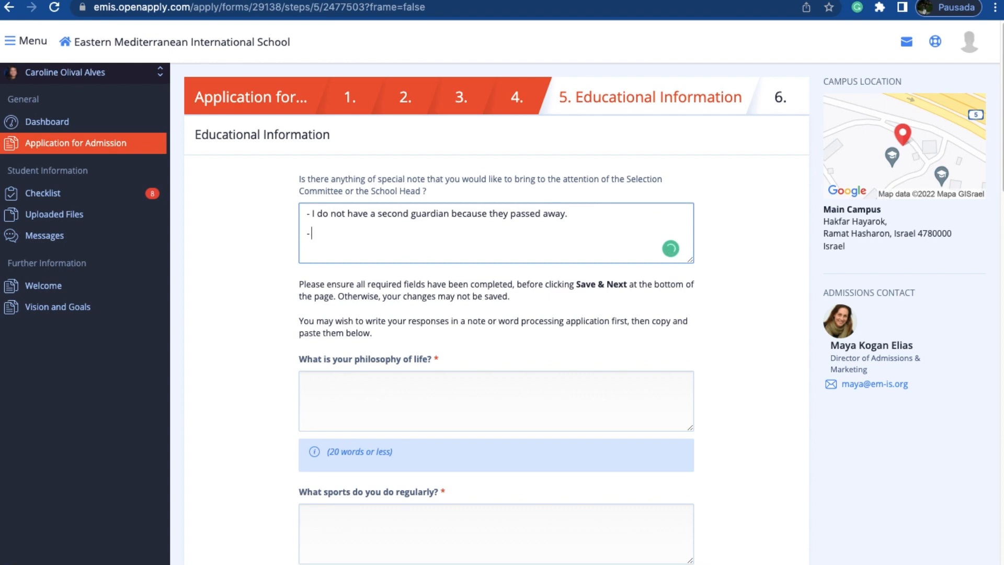
text(any other special circu)
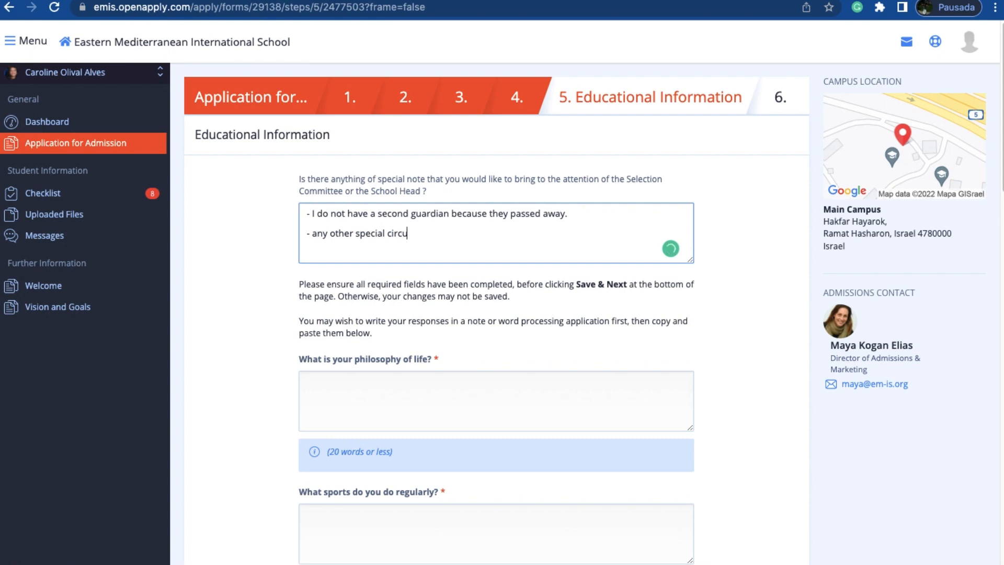
text(msta)
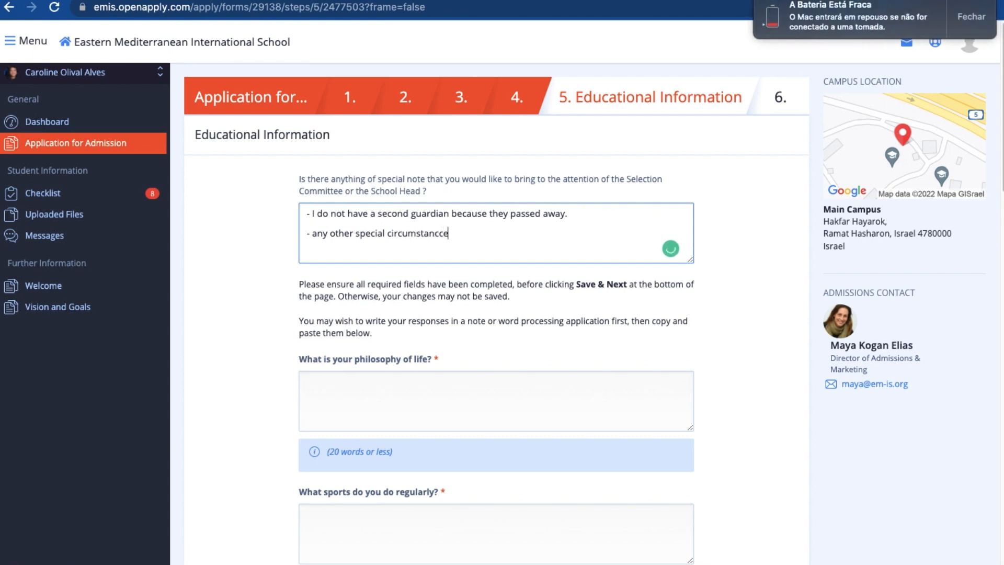
text(ncce)
key(BackSpace)
key(BackSpace)
key(BackSpace)
text(e)
click(987, 19)
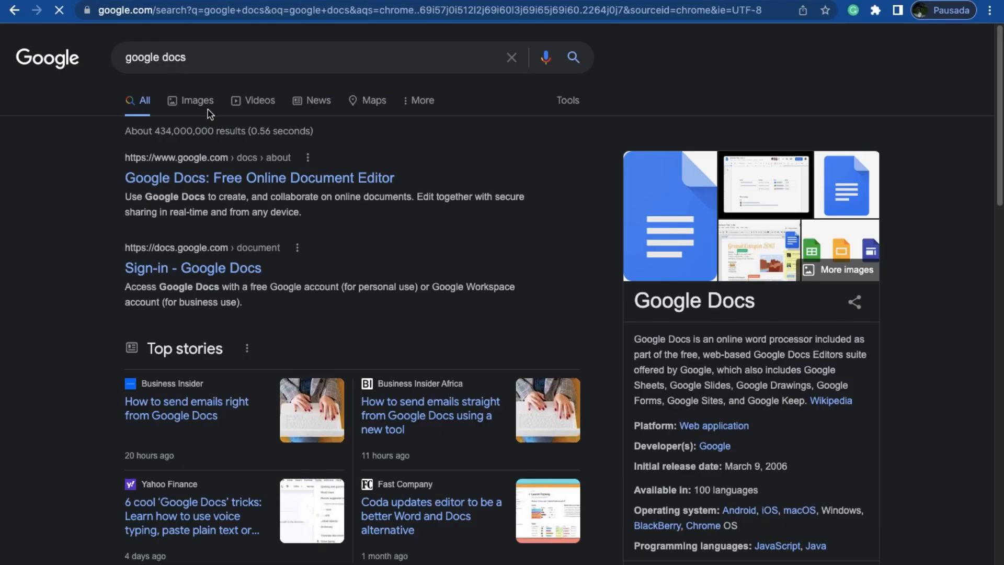
Step: Open Google Docs from the search results and create a blank document
scroll(218, 251, down, 1)
click(281, 164)
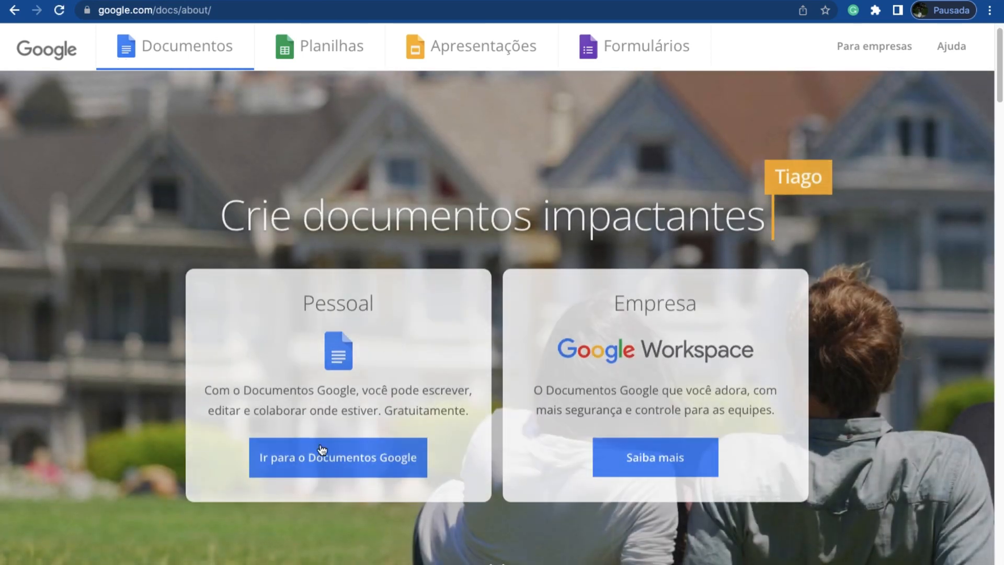
click(321, 450)
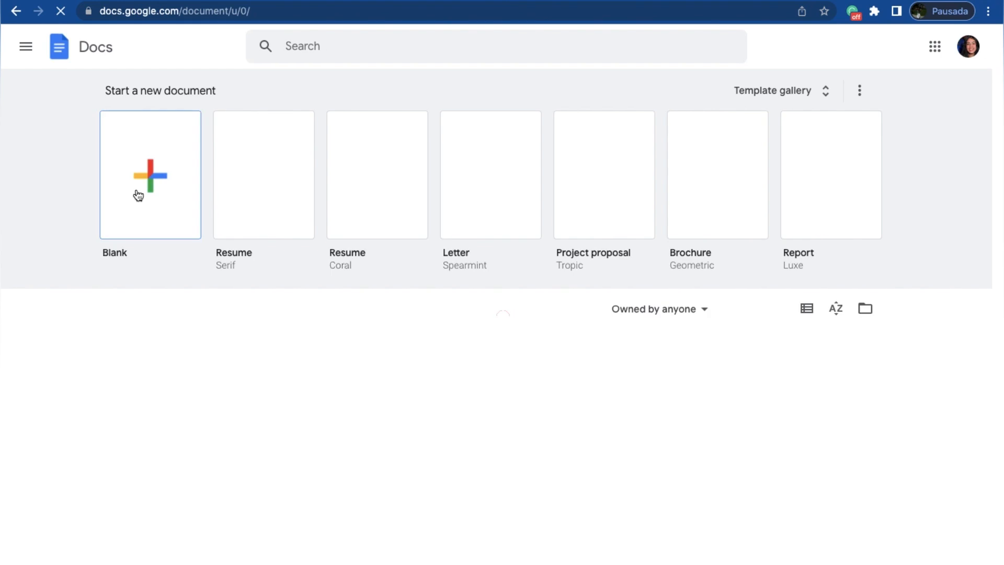
click(137, 191)
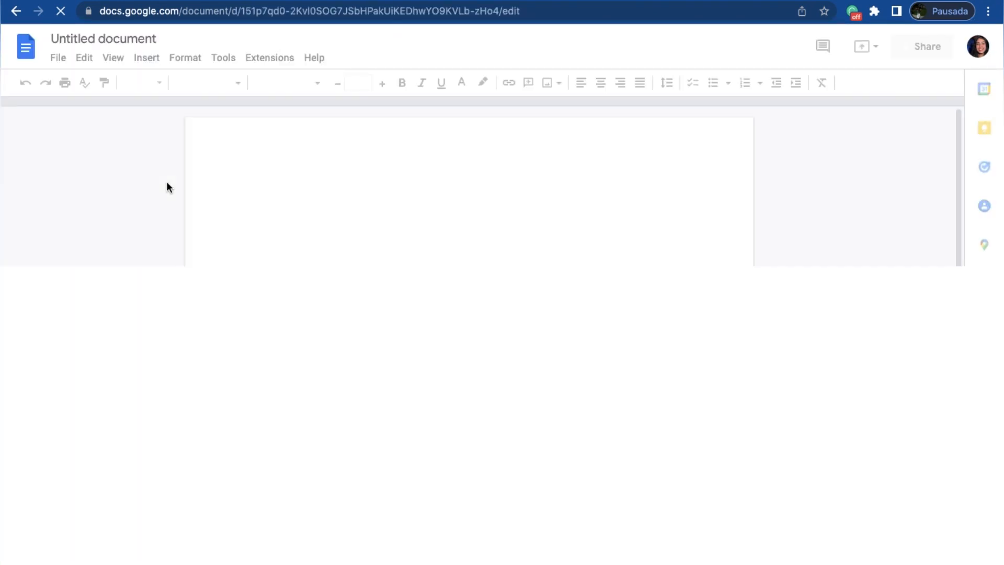
Step: Name the new document "EMIS Application Essays"
click(147, 36)
text(EMIS aPP)
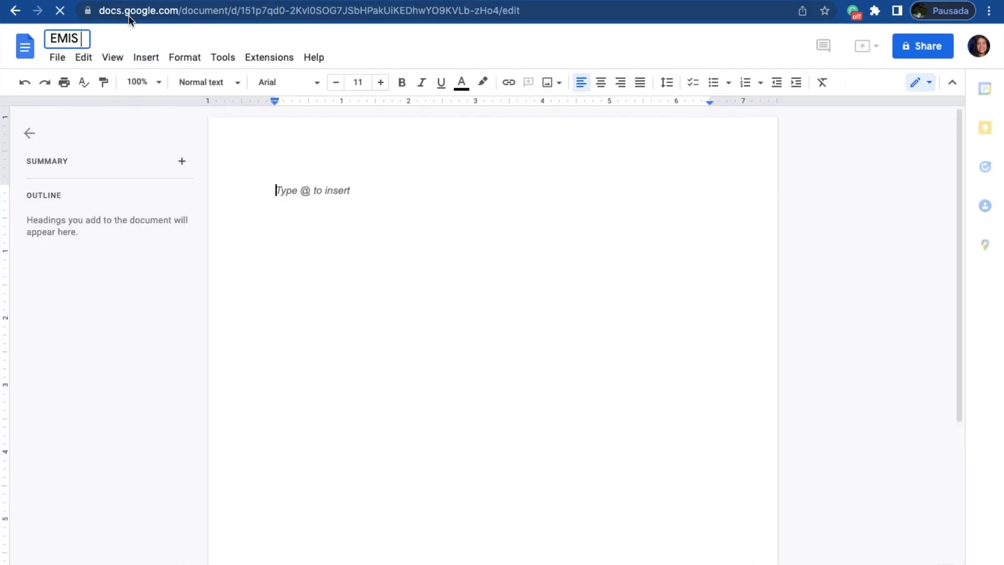
key(BackSpace)
key(BackSpace)
key(BackSpace)
text(Application Essays)
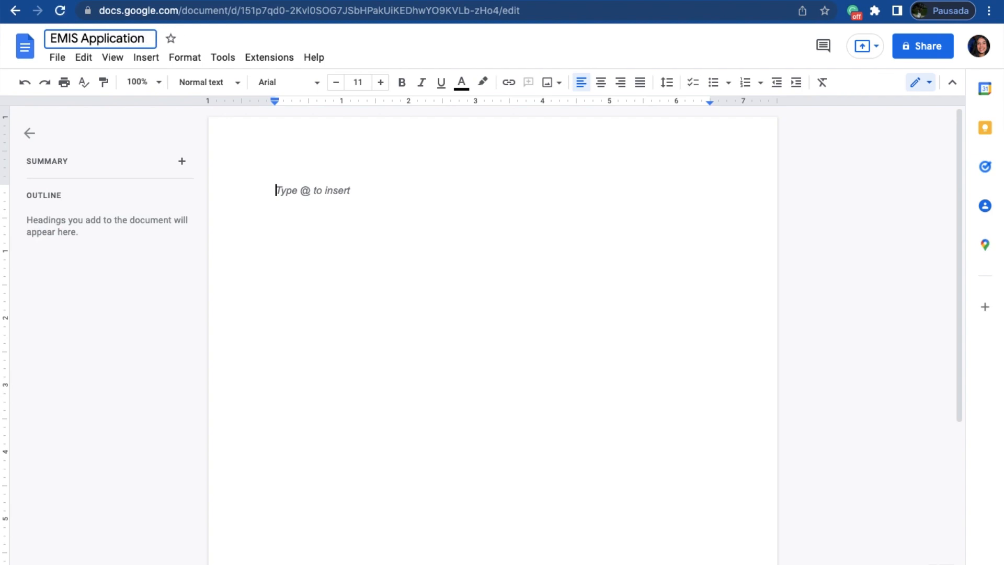
Step: Copy "What is your philosophy of life?" from the application form into the document and add "(20 words or less)" in bold
click(177, 125)
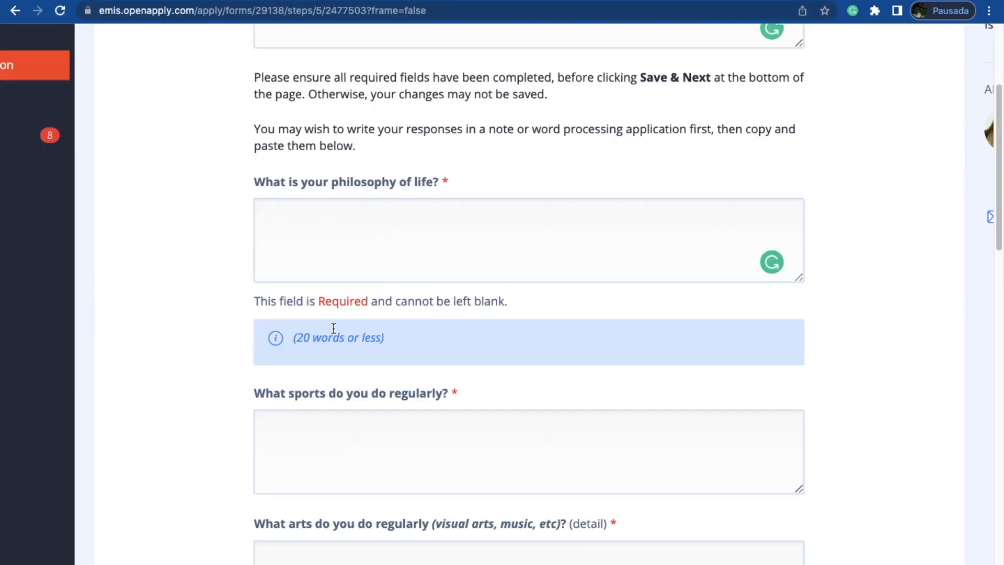
drag(439, 183, 297, 183)
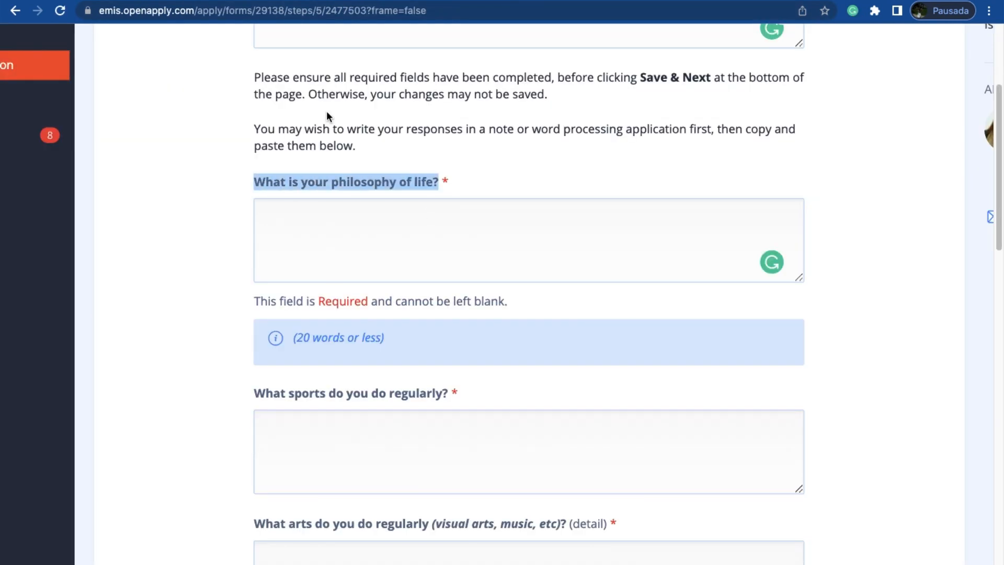
scroll(327, 116, up, 1)
key(ctrl+Tab)
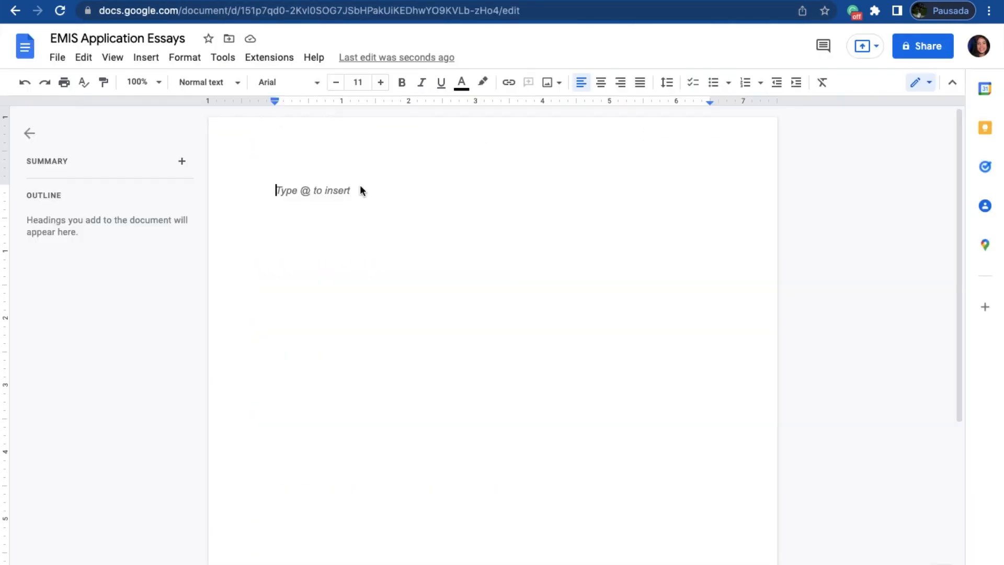
text(What is your philosophy of life?)
text((20 words or less)
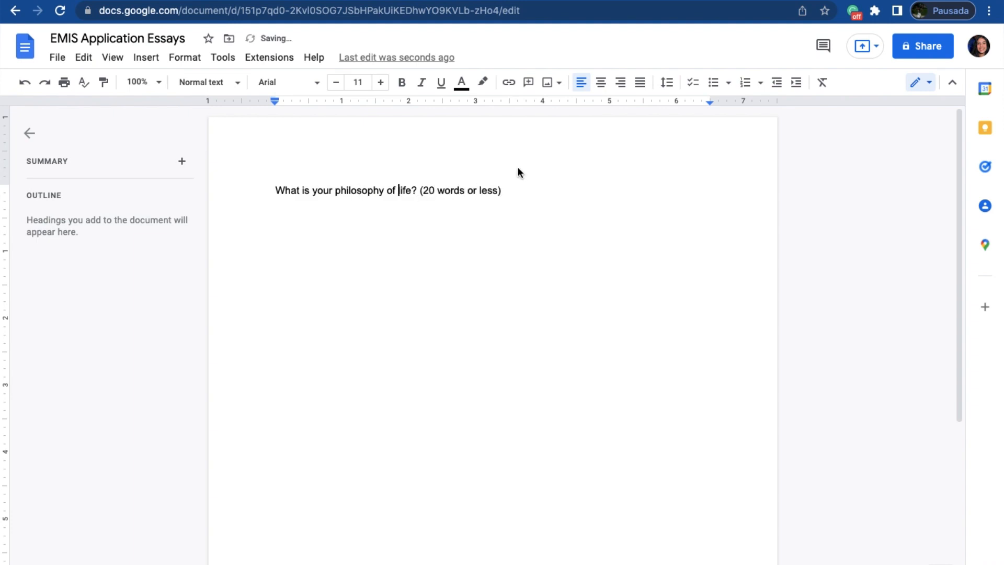
drag(503, 191, 419, 192)
key(ctrl+b)
Step: Check the word count of the question line and keep the word count displayed while typing
triple_click(386, 191)
click(195, 59)
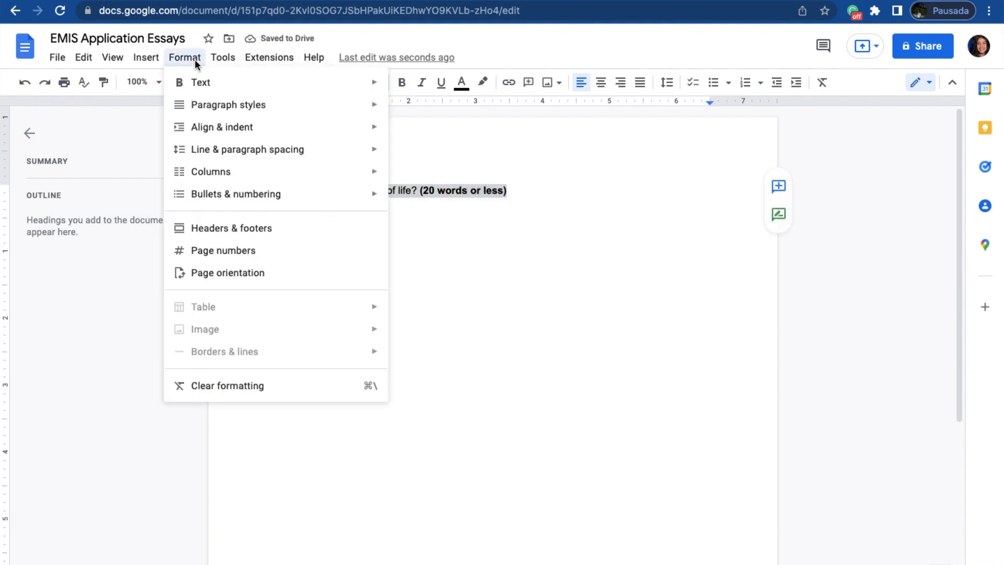
mouse_move(223, 57)
click(240, 103)
click(570, 425)
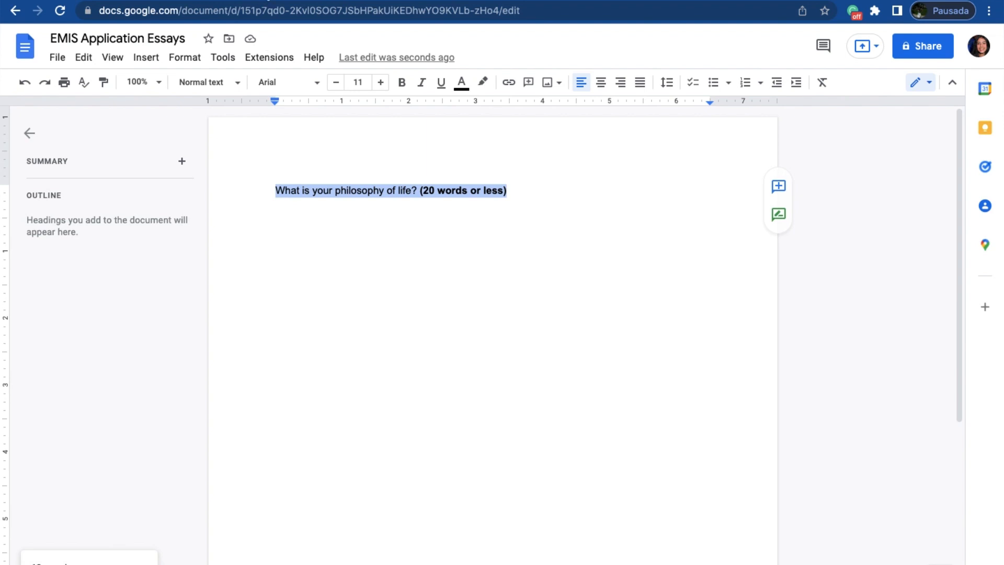
Step: Copy "What sports do you do regularly?" from the form into the document, a few lines below the philosophy question
key(ctrl+shift+Tab)
triple_click(288, 275)
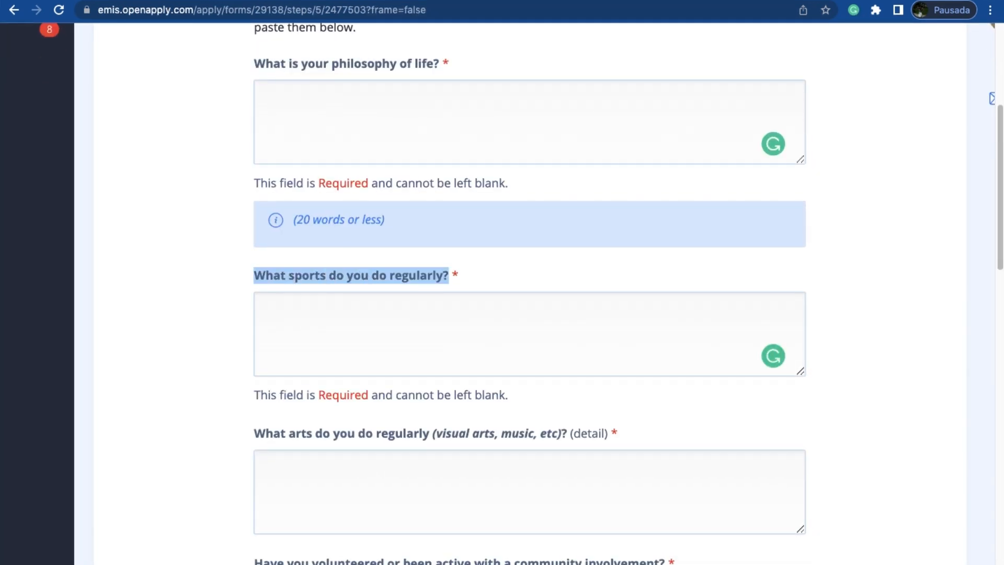
key(super+c)
key(ctrl+Tab)
click(506, 190)
key(Return)
key(Return)
key(Return)
key(Return)
key(Return)
key(Return)
key(super+v)
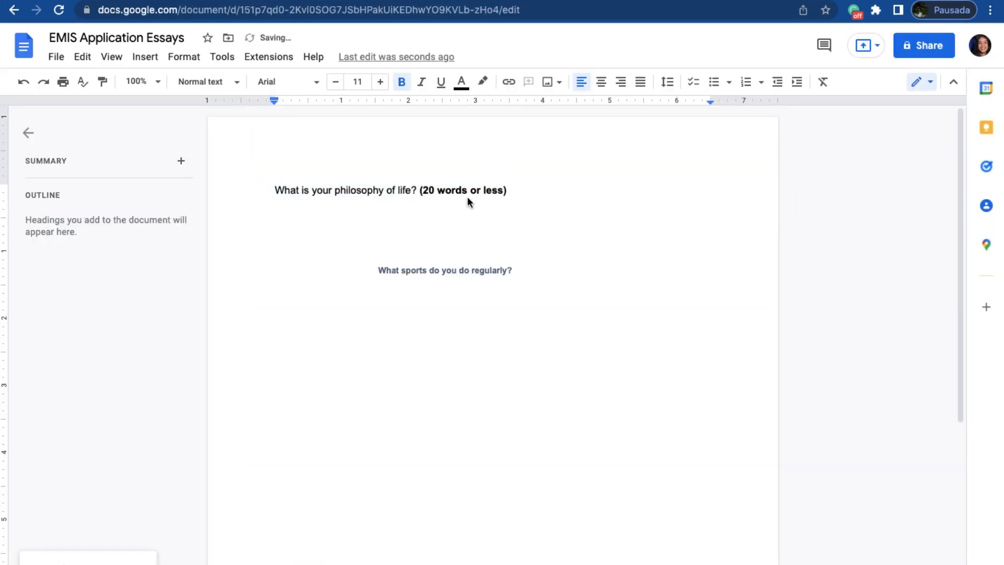
Step: Copy "What arts do you do regularly (visual arts, music, etc)? (detail)" from the form into the document below the sports question
key(ctrl+shift+Tab)
scroll(528, 293, down, 3)
triple_click(316, 308)
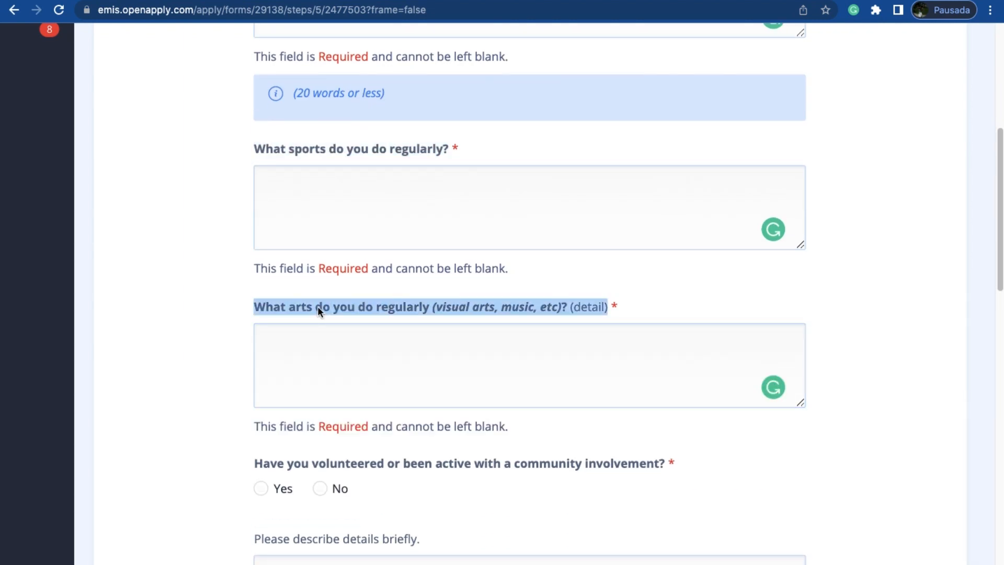
key(super+c)
key(ctrl+Tab)
key(Return)
key(Return)
key(Return)
key(super+v)
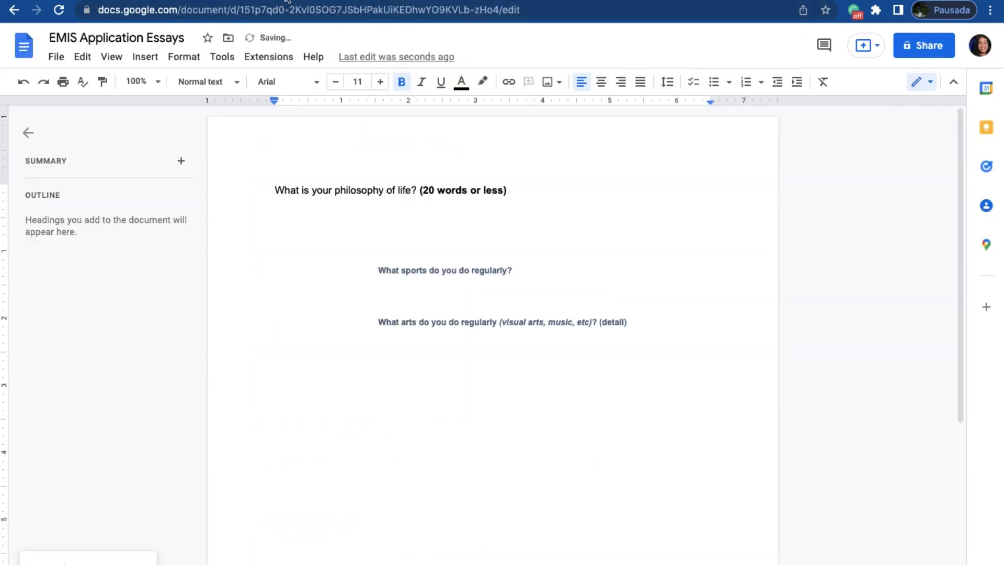
Step: Answer Yes to the form's question about volunteering or community involvement
key(ctrl+shift+Tab)
scroll(328, 180, down, 3)
click(261, 205)
Step: Copy "Please describe details briefly." from the form into the document and append "(about volunteering)"
scroll(305, 366, down, 2)
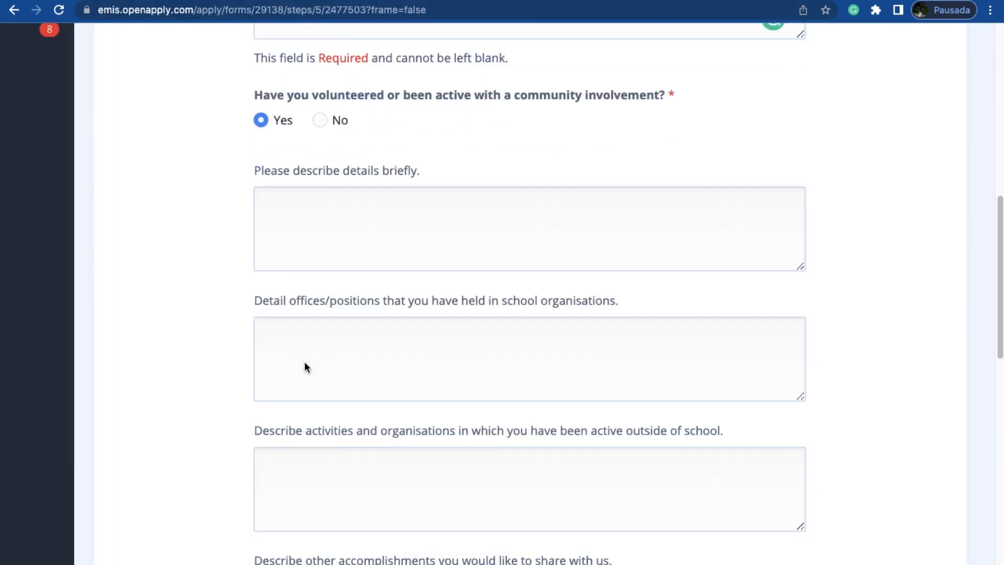
triple_click(318, 166)
key(super+c)
key(ctrl+Tab)
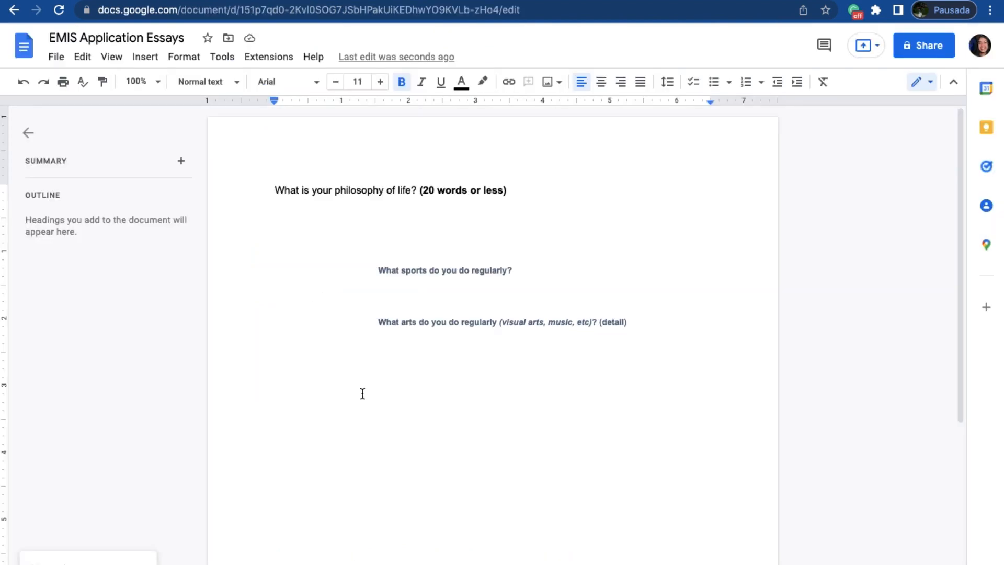
click(363, 393)
key(super+v)
text(()
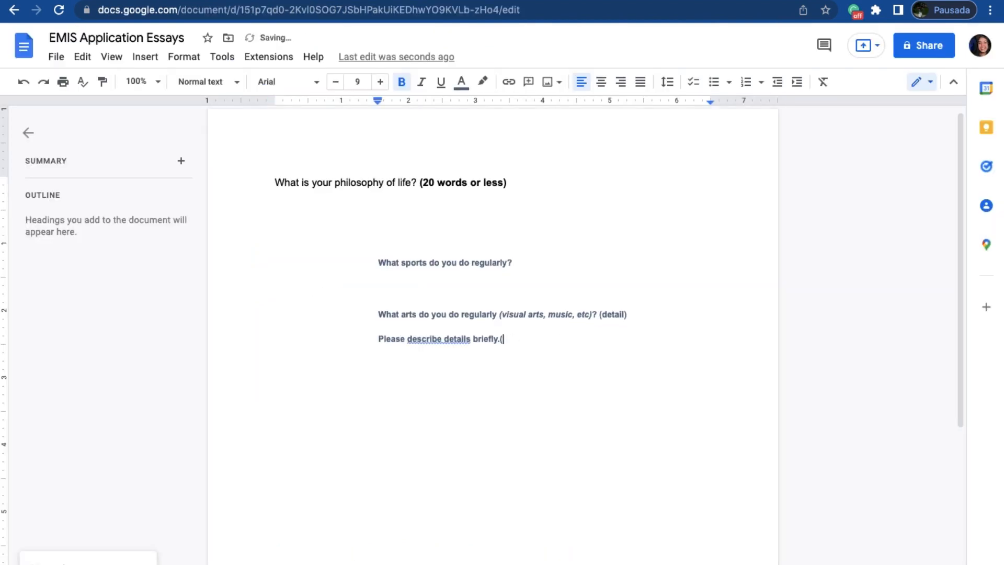
text(about volunteering)
Step: Copy the form's questions on school offices/positions, activities outside of school and other accomplishments into the document below the volunteering question
key(ctrl+Tab)
scroll(372, 267, down, 4)
drag(251, 117, 628, 405)
key(super+c)
key(ctrl+shift+Tab)
key(Return)
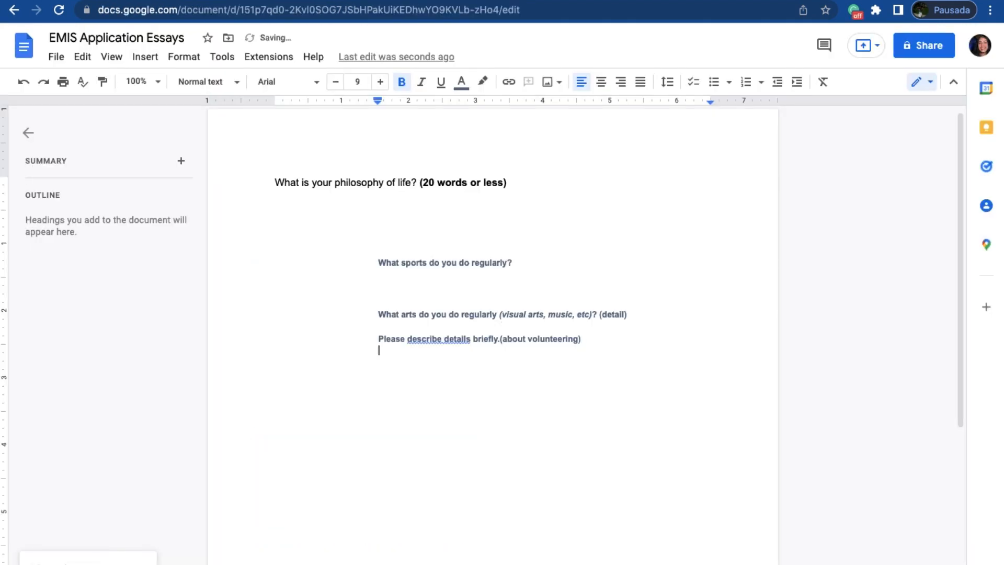
key(super+v)
Step: Answer Yes to the form's question about planning to study in university
key(ctrl+Tab)
scroll(233, 400, down, 5)
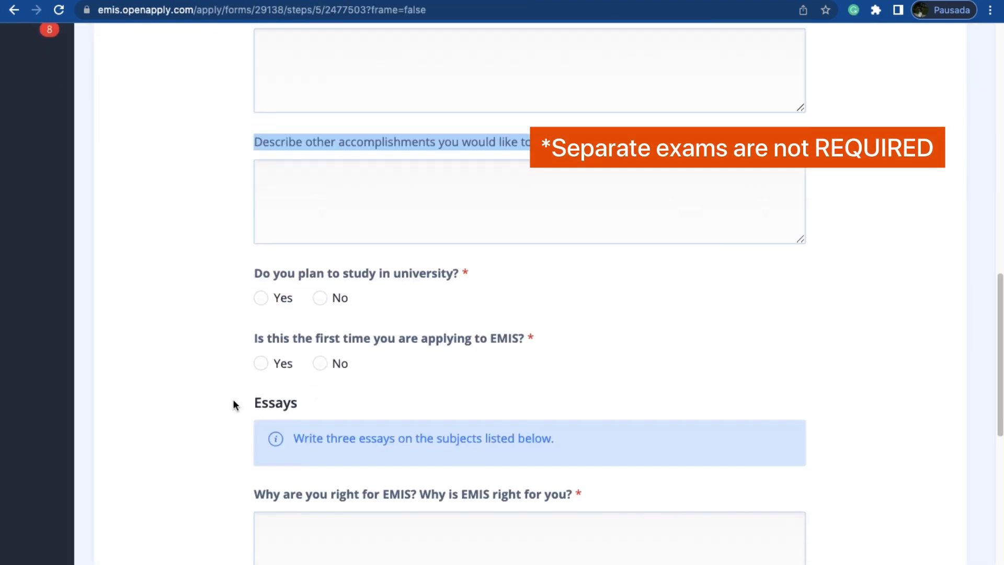
click(261, 170)
Step: Copy "If Yes, do you know what you would like to study?" into the document and append "(University)"
drag(253, 220, 543, 219)
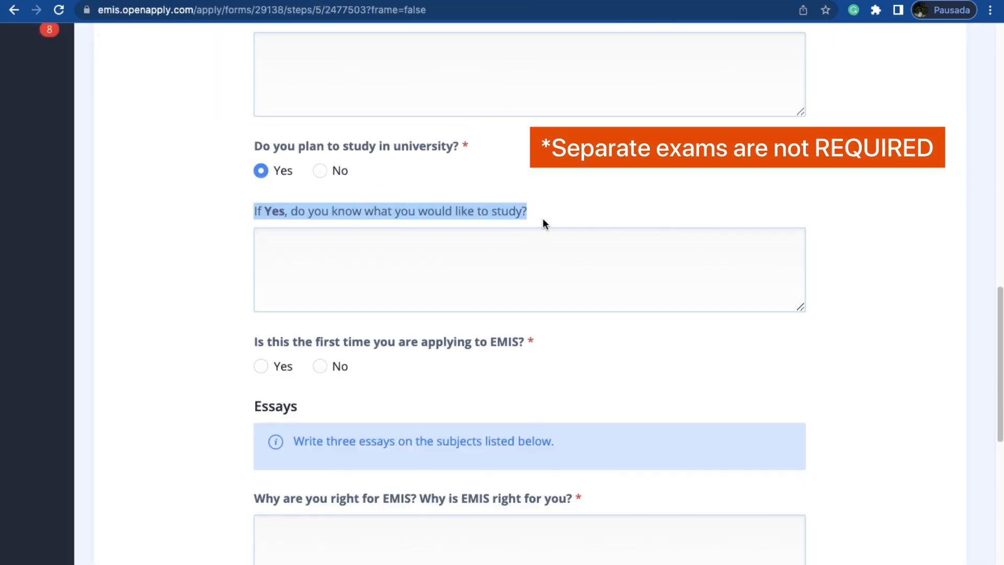
key(super+c)
key(ctrl+shift+Tab)
key(Return)
key(super+v)
text((uN)
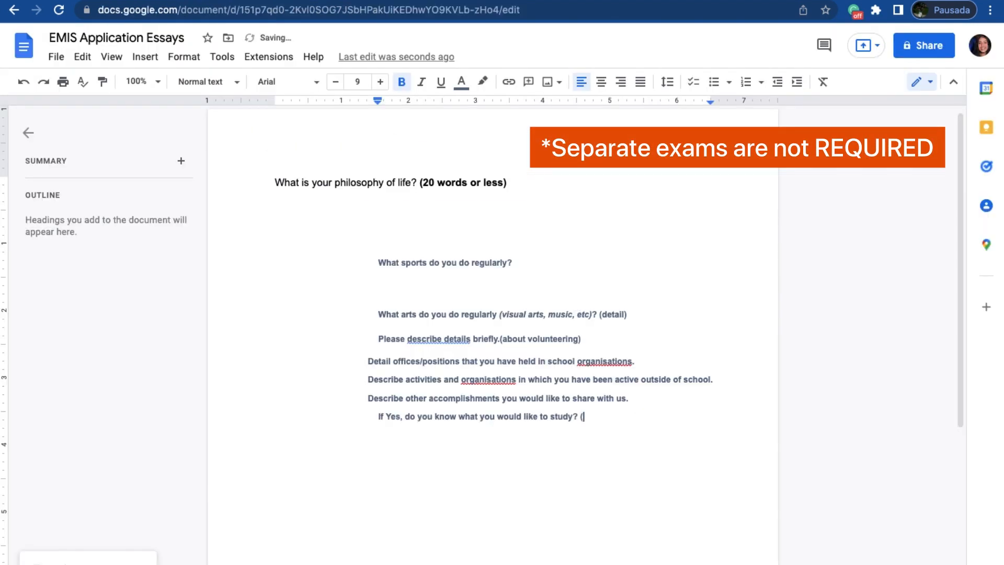
key(BackSpace)
key(BackSpace)
text(University))
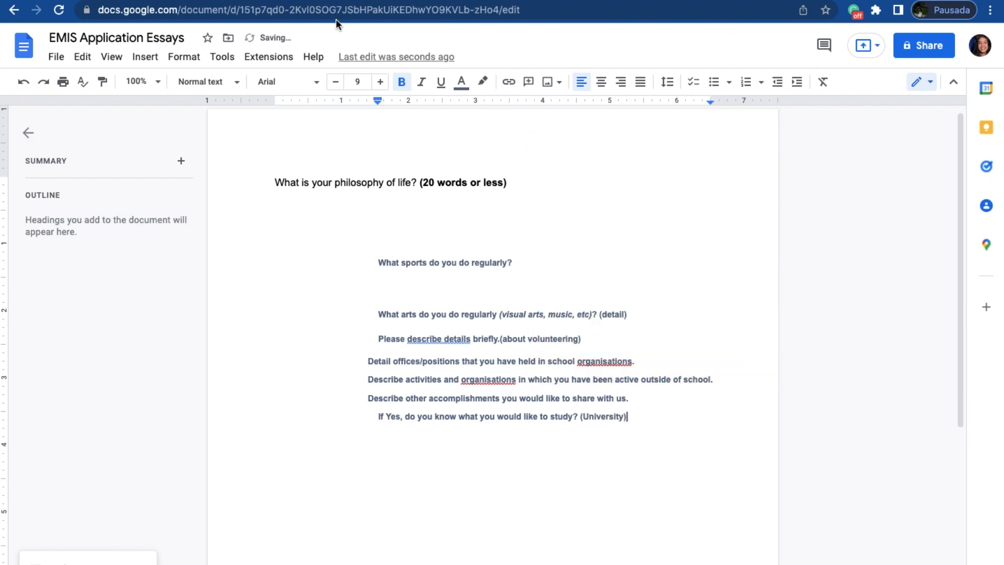
Step: Answer Yes to the form's question on whether this is the first application to EMIS
key(ctrl+Tab)
scroll(359, 352, down, 4)
click(260, 146)
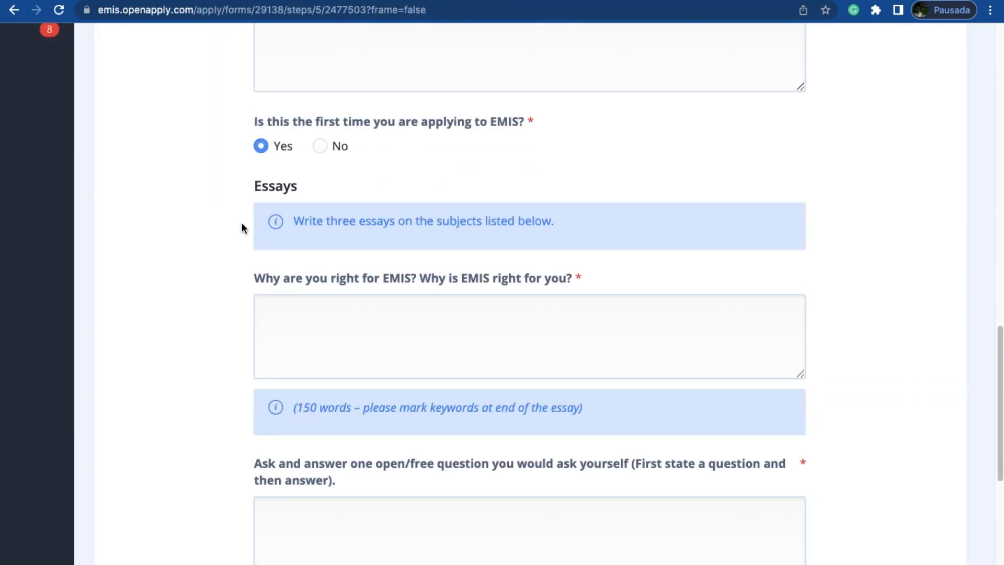
click(320, 149)
click(260, 146)
Step: Copy "Why are you right for EMIS? Why is EMIS right for you?" into the document and append "(150 words/"
scroll(208, 314, down, 3)
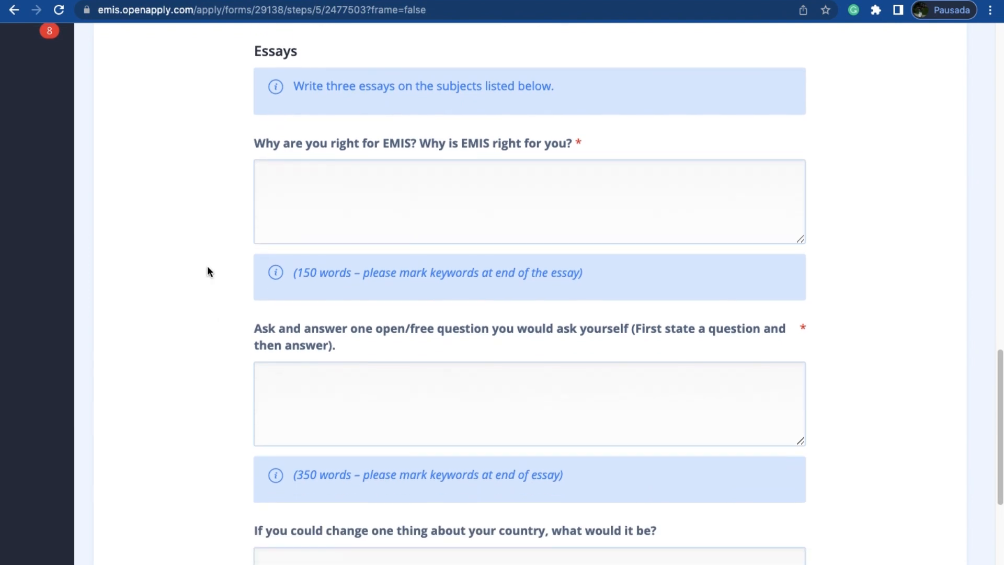
scroll(434, 238, down, 1)
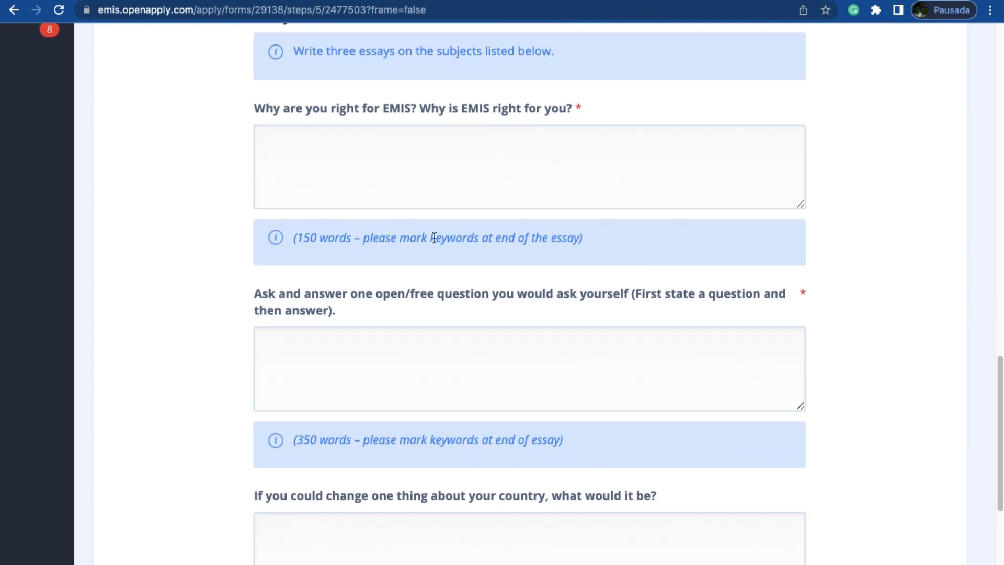
drag(227, 117, 593, 112)
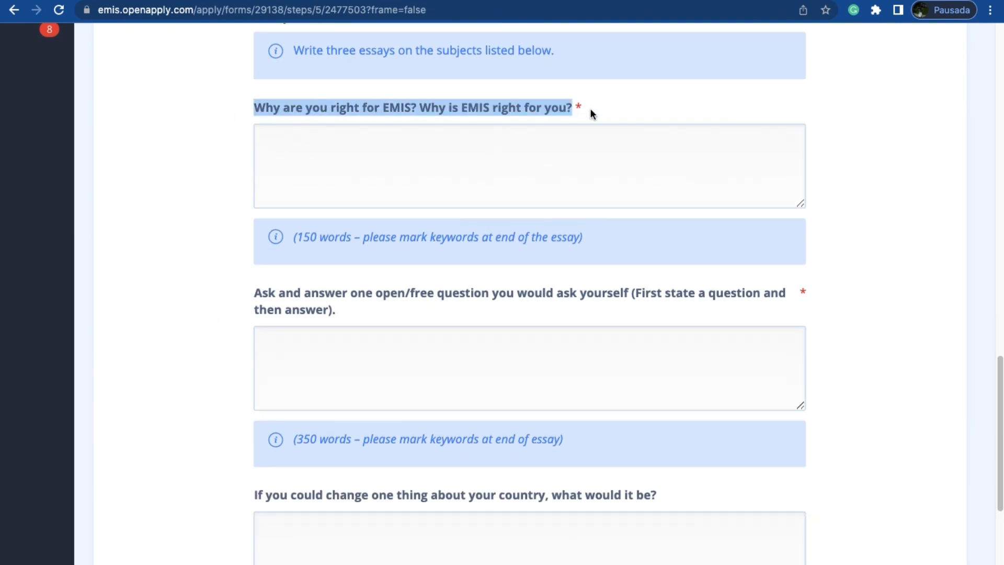
key(super+c)
key(ctrl+Tab)
key(Return)
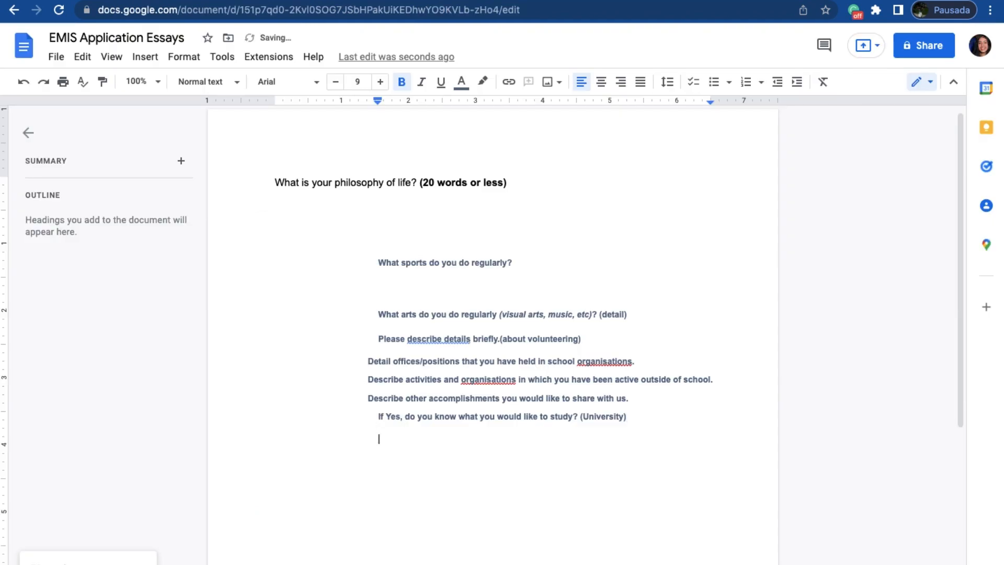
key(super+v)
text((150 words)
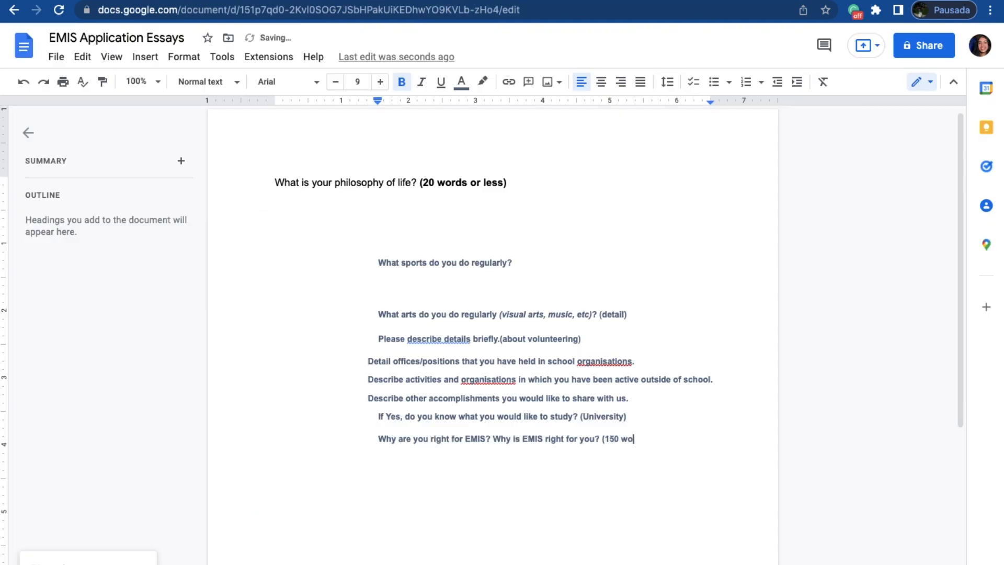
Step: Copy "please mark keywords at end of the essay)" from the form's hint to the end of the "right for EMIS" question in the document
key(ctrl+shift+Tab)
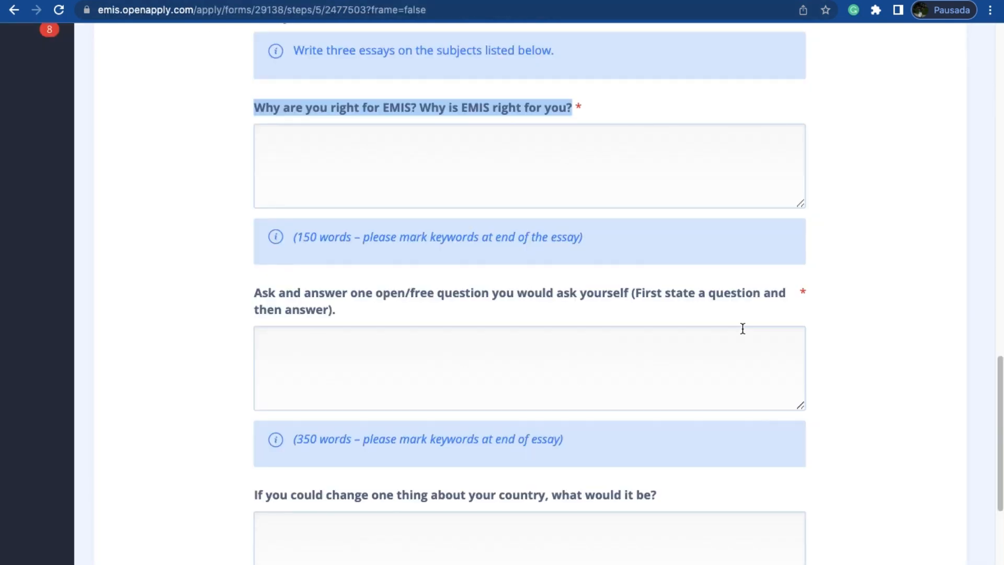
drag(583, 237, 360, 243)
key(super+c)
key(ctrl+Tab)
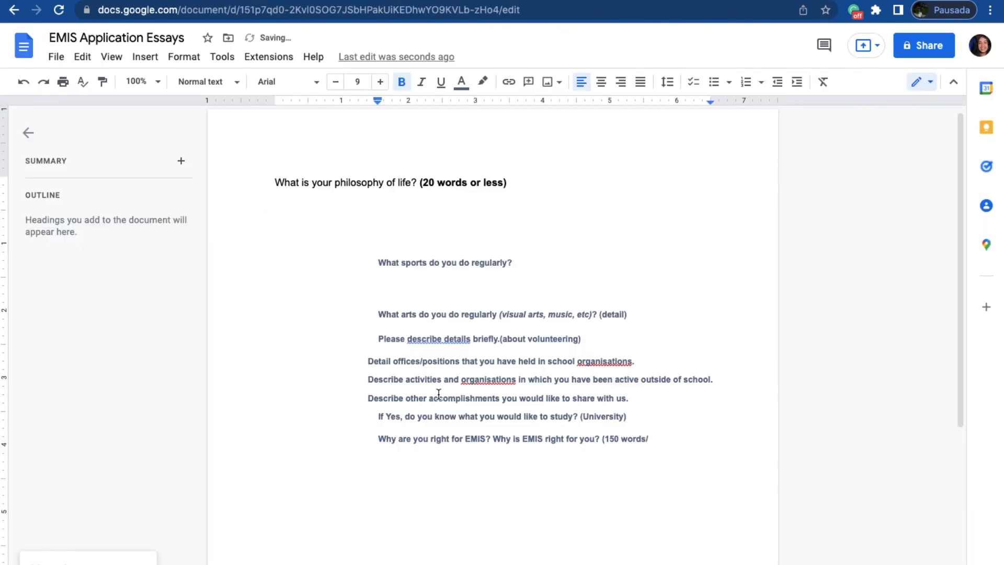
key(super+v)
key(ctrl+shift+Tab)
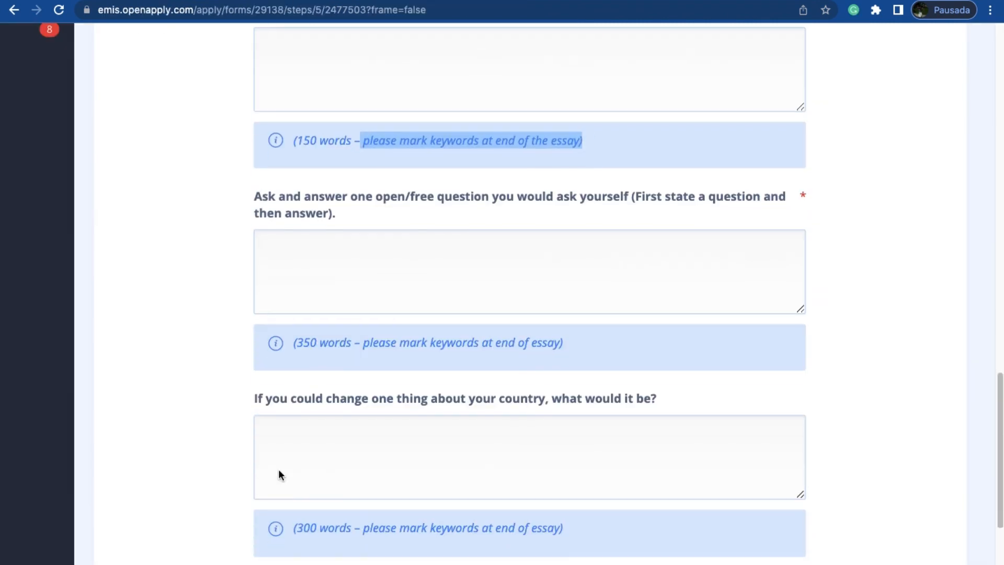
Step: Copy the "Ask and answer one open/free question you would ask yourself" question and its 350-word hint from the form into the document
scroll(219, 327, down, 1)
drag(254, 134, 575, 301)
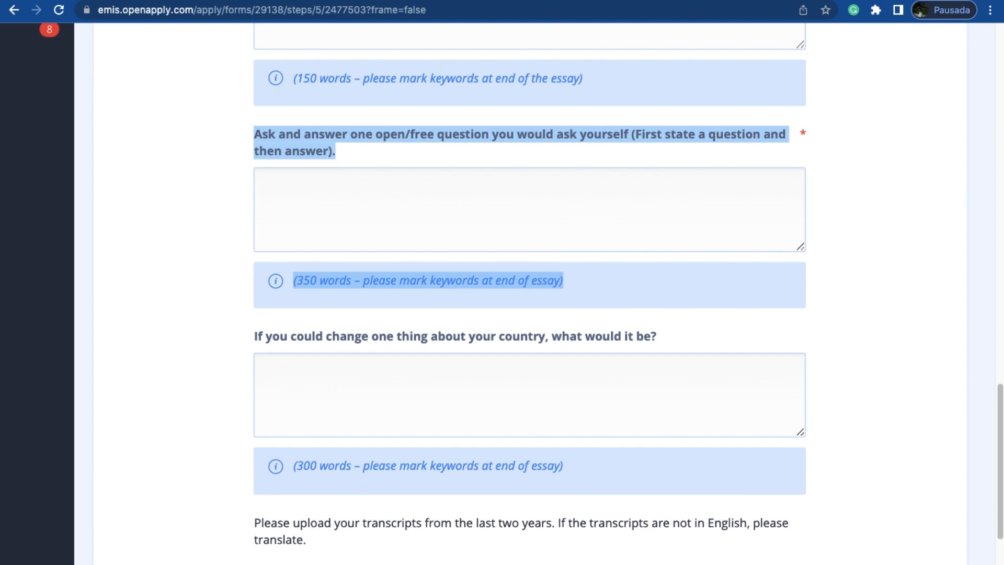
key(super+c)
key(ctrl+Tab)
key(Return)
key(super+v)
key(ctrl+shift+Tab)
Step: Copy "If you could change one thing about your country, what would it be?" and its 300-word hint into the document
scroll(297, 347, down, 1)
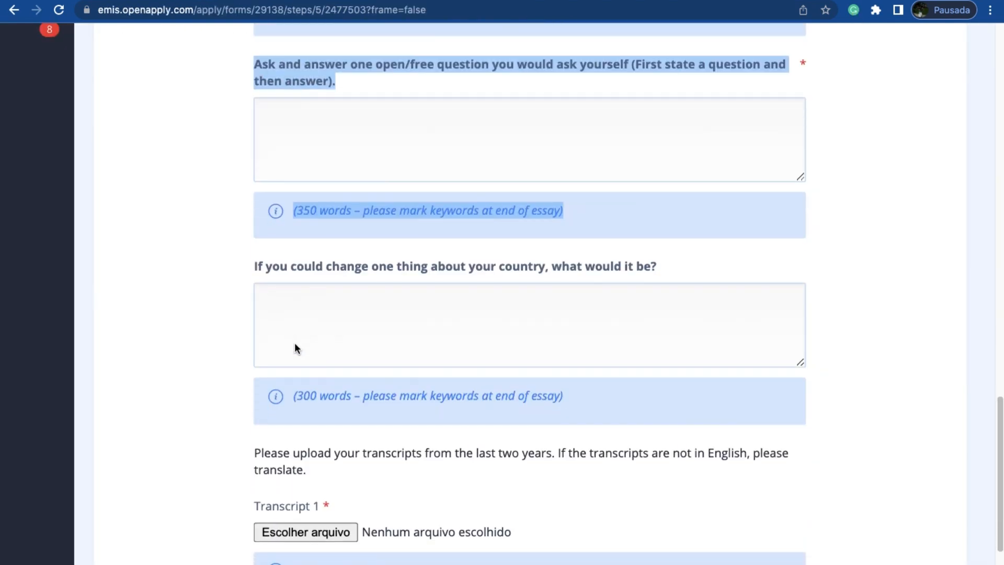
scroll(297, 348, down, 2)
drag(253, 177, 571, 314)
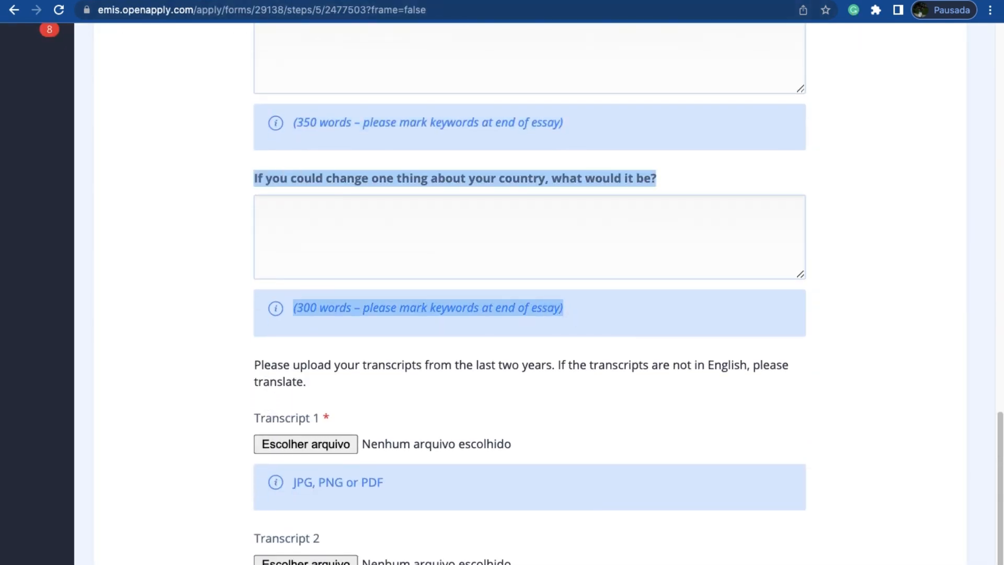
key(super+c)
key(ctrl+Tab)
key(super+v)
Step: Reset all the collected questions in the document to bold Normal text at size 12
scroll(575, 471, down, 1)
drag(592, 515, 220, 88)
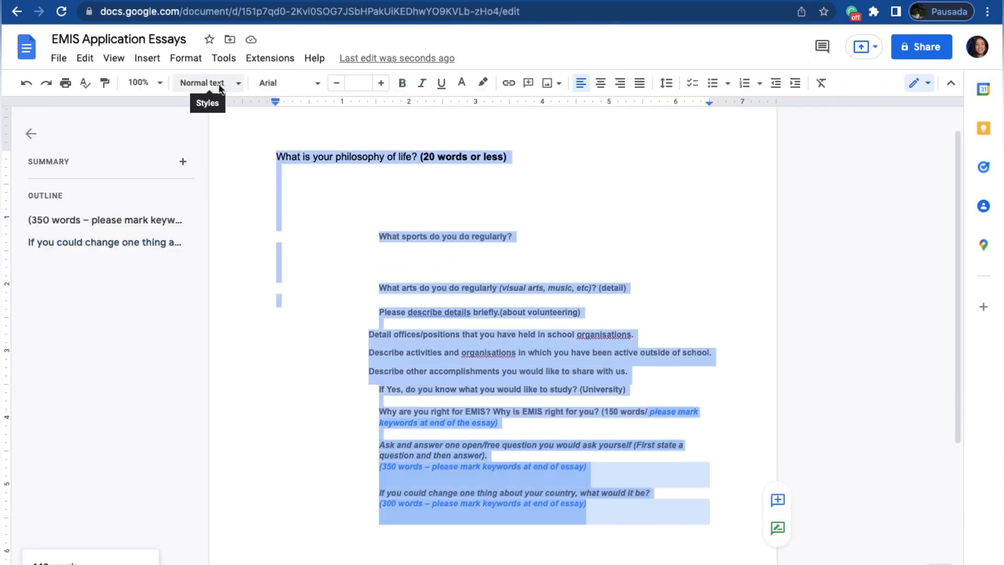
click(219, 88)
click(258, 101)
click(407, 84)
Step: Insert blank lines between the questions in the document to leave room for the answers
click(316, 215)
scroll(316, 256, down, 2)
click(607, 209)
key(Return)
key(Return)
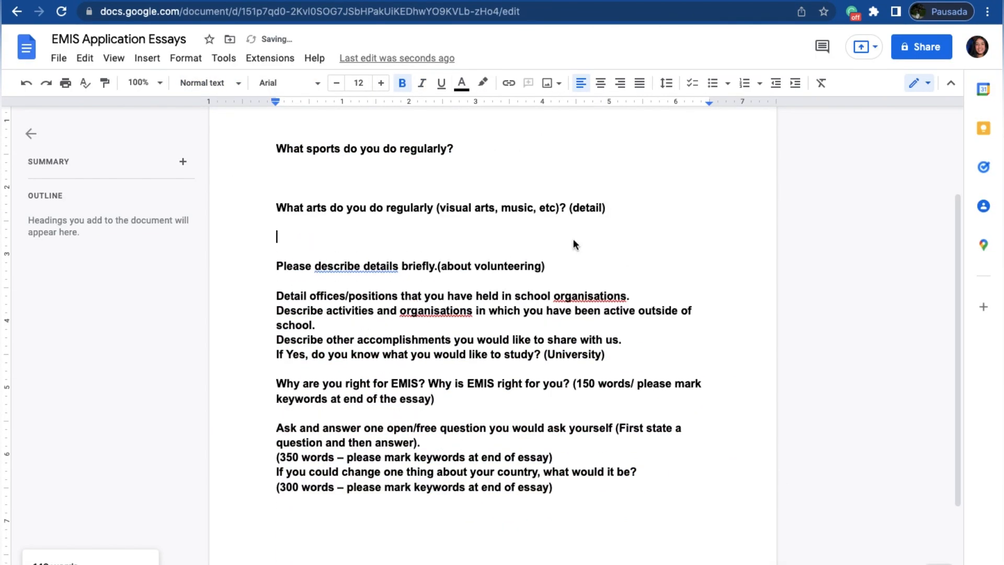
click(580, 267)
key(Return)
key(Return)
click(648, 327)
key(Return)
key(Return)
scroll(648, 333, down, 3)
click(632, 252)
key(Return)
key(Return)
click(631, 298)
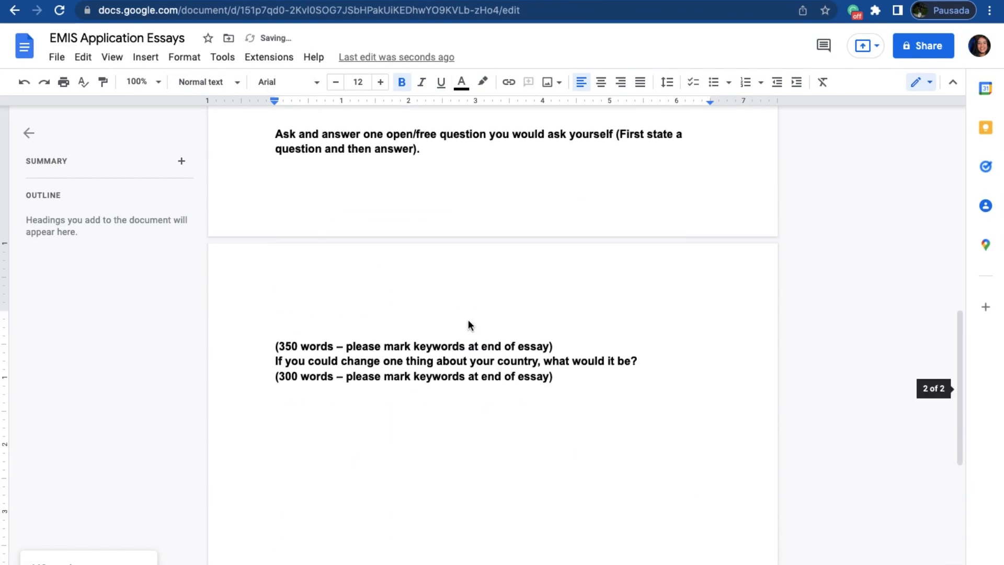
Step: Join "(350 words – please mark keywords at end of essay)" to the end of the open/free question in the document
key(BackSpace)
key(BackSpace)
key(BackSpace)
scroll(340, 217, up, 2)
triple_click(363, 199)
scroll(377, 210, down, 2)
click(497, 336)
click(276, 329)
key(BackSpace)
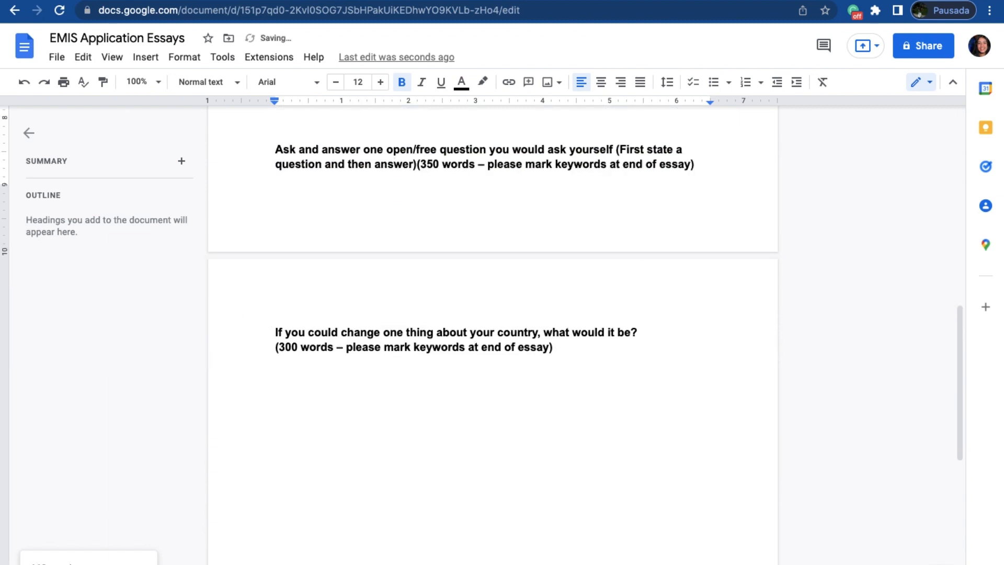
Step: Apply the Title style to all the questions in the document
scroll(671, 334, down, 1)
scroll(670, 334, up, 1)
drag(559, 345, 267, 33)
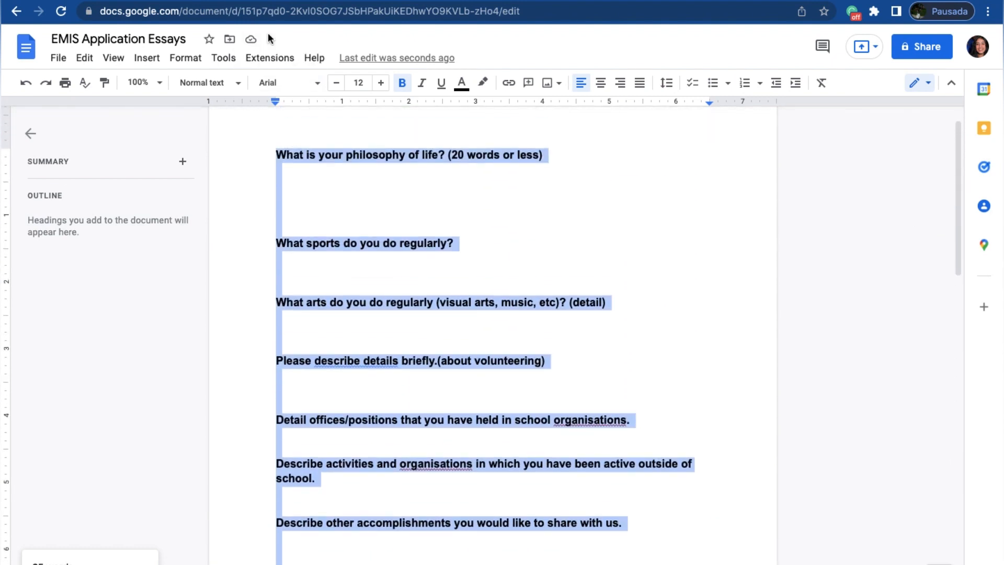
click(233, 88)
click(225, 157)
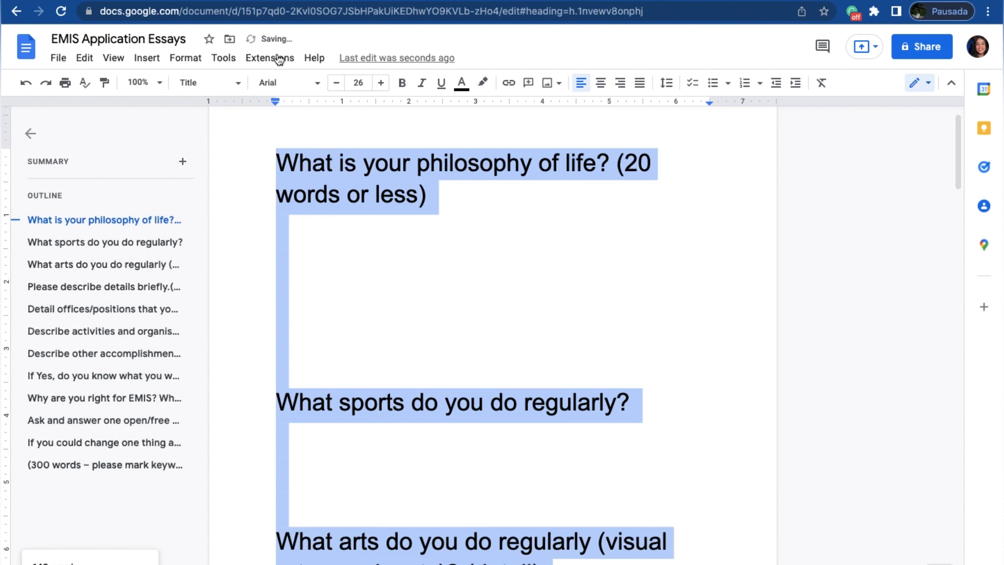
Step: Set the font size of all the Title-styled questions to 12
click(359, 82)
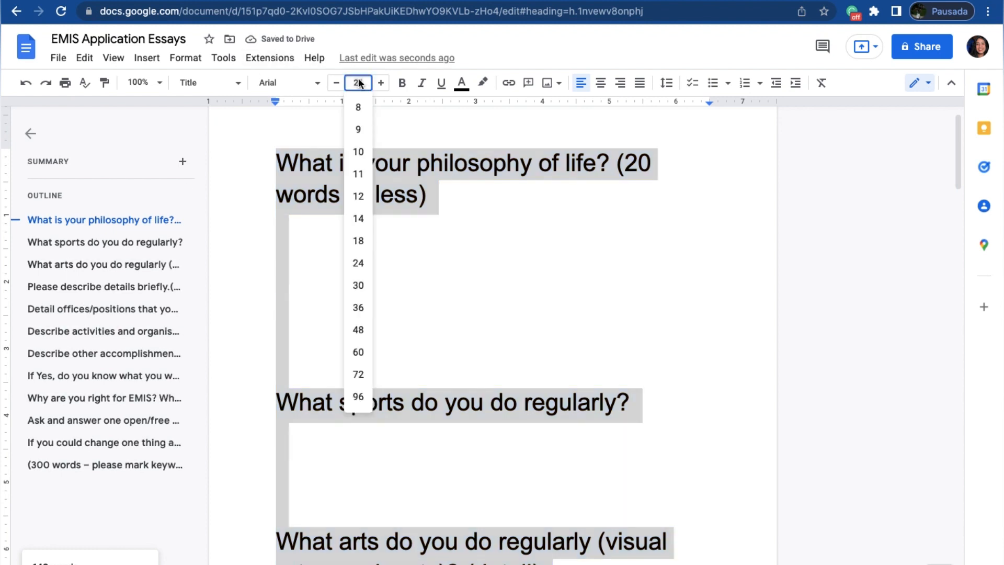
click(360, 198)
click(352, 191)
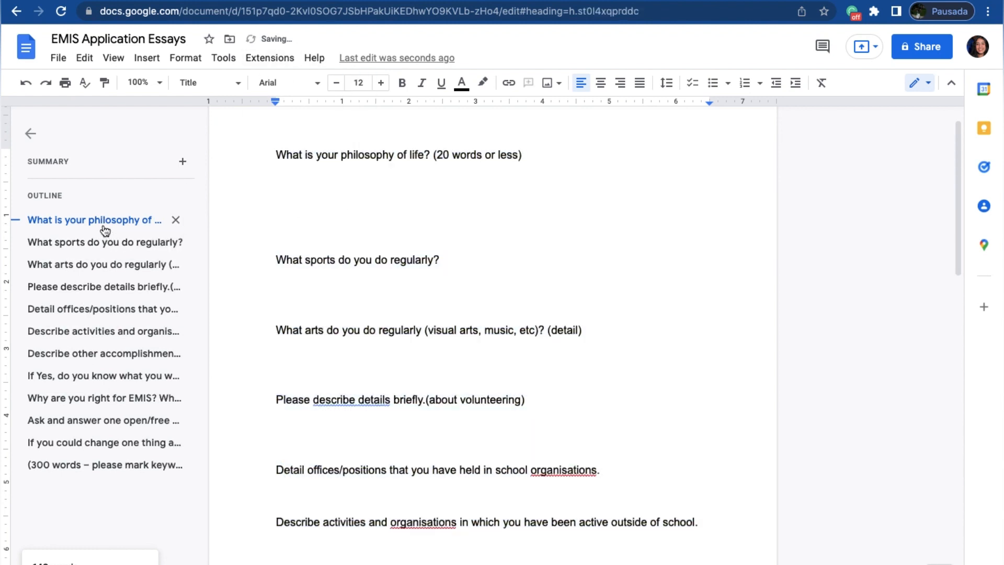
Step: Jump through the outline entries for the sports, arts, volunteering and school offices questions
click(106, 242)
click(99, 266)
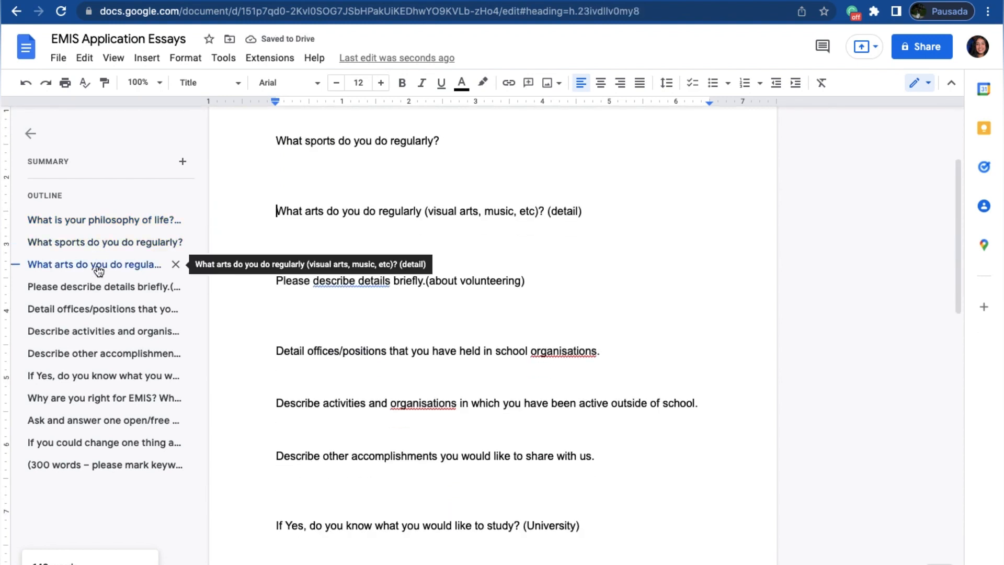
click(97, 288)
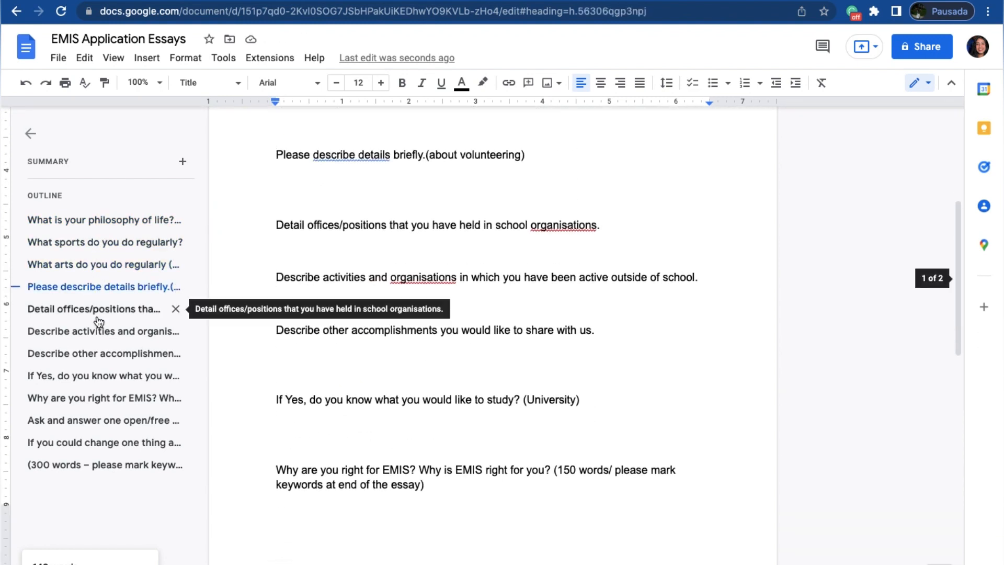
click(98, 317)
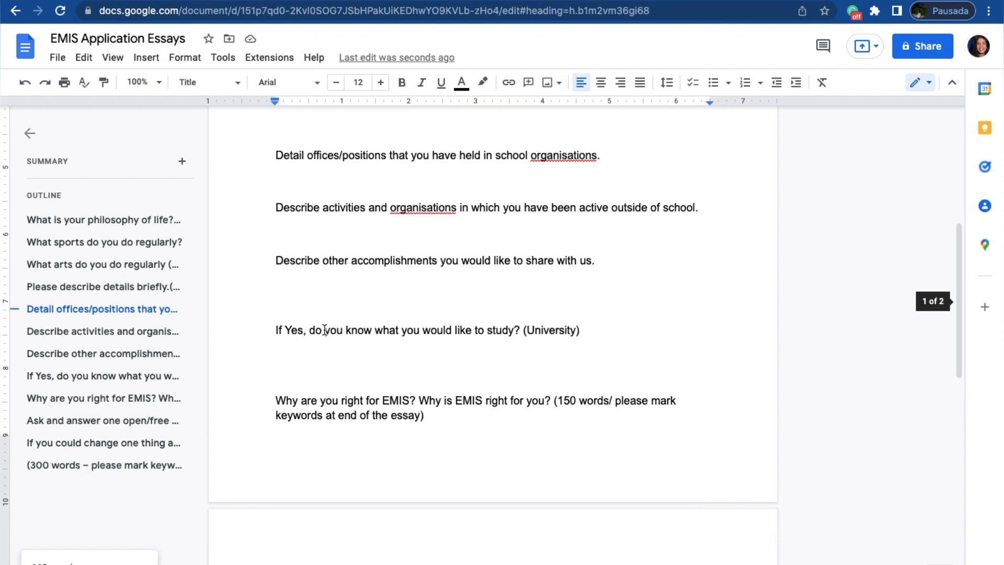
scroll(324, 330, up, 3)
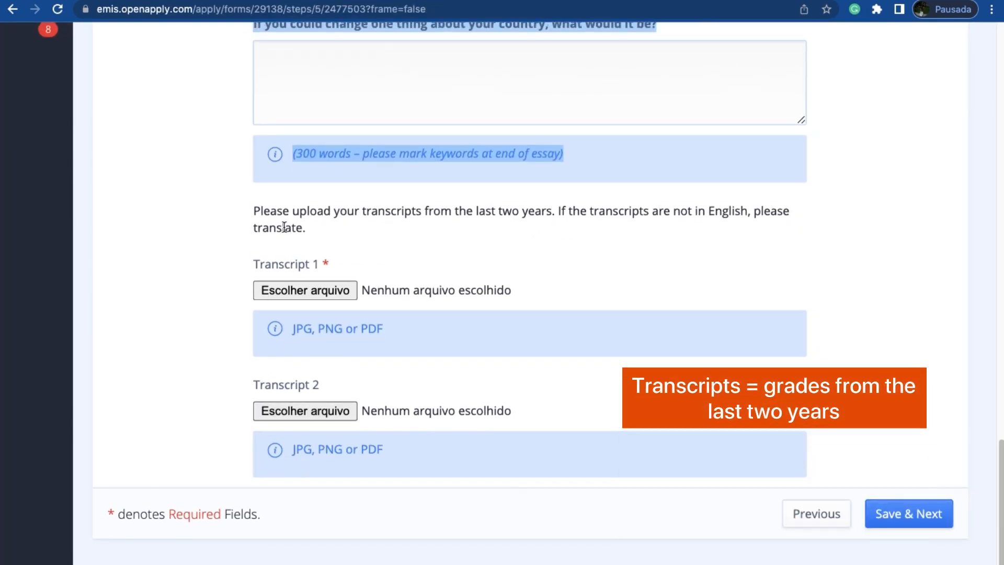
Step: Highlight the form's instruction about translating transcripts that are not in English
click(563, 208)
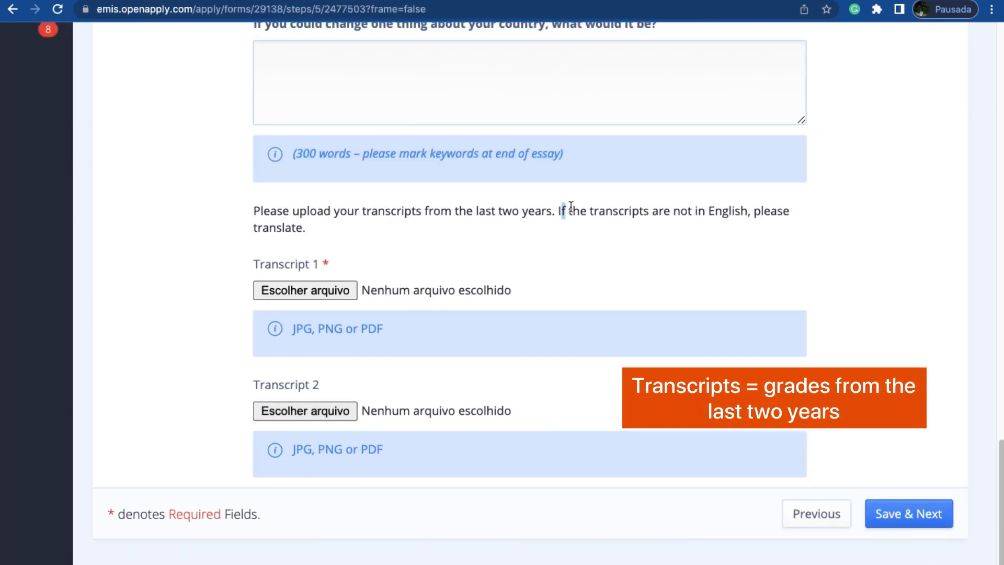
drag(571, 207, 657, 228)
drag(559, 210, 578, 229)
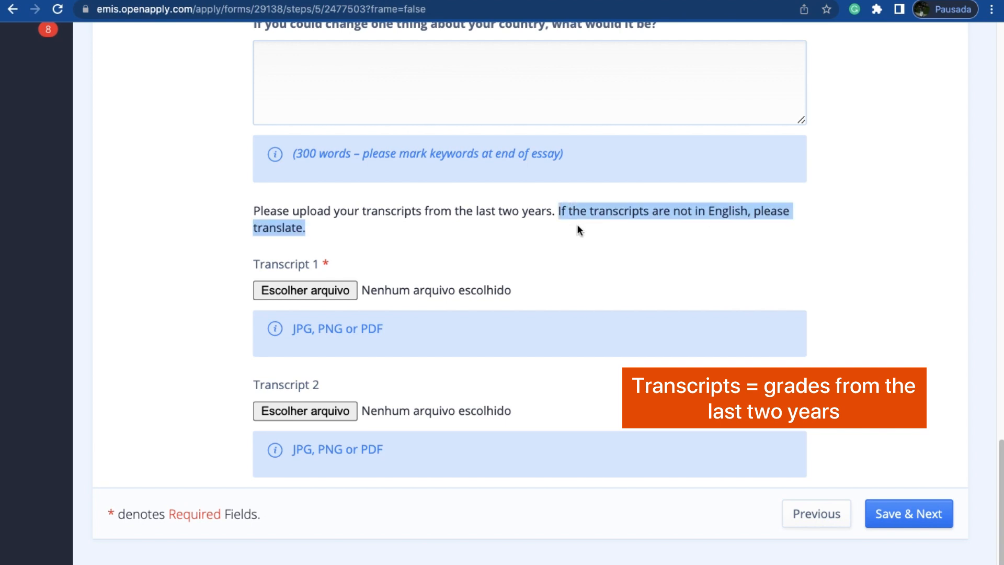
click(526, 411)
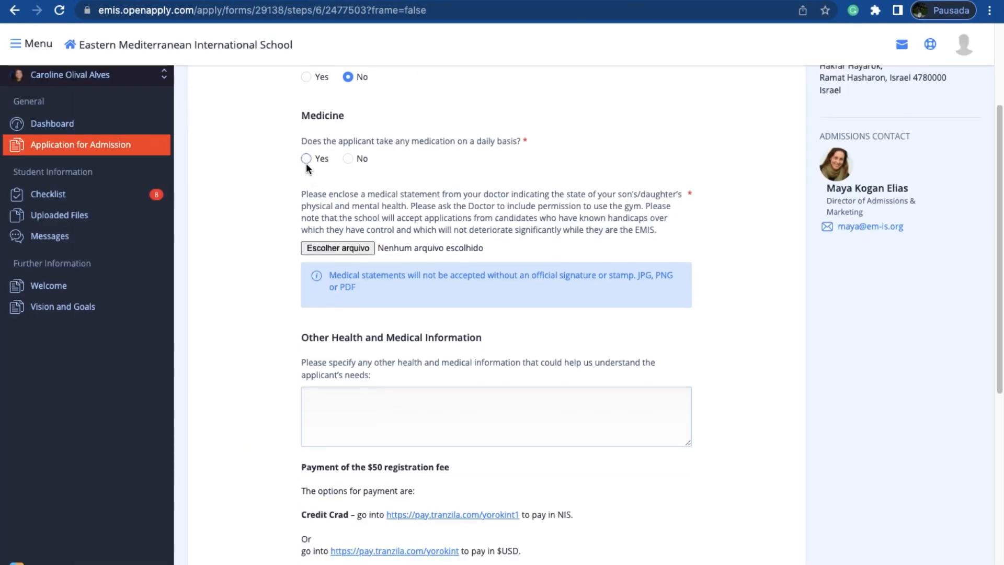
Step: Answer Yes to the daily medication question and specify "cheese" as the allergy
click(306, 158)
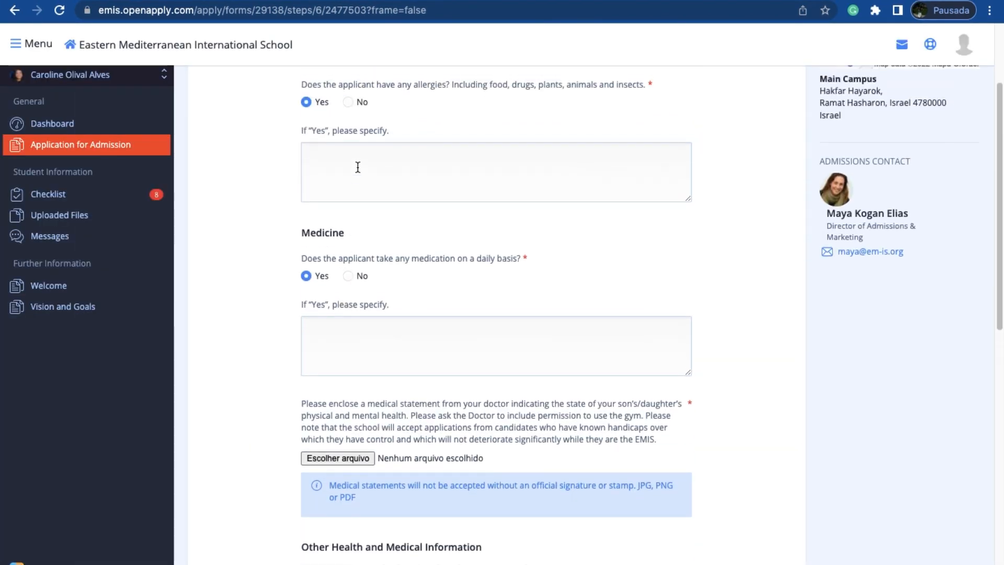
click(357, 167)
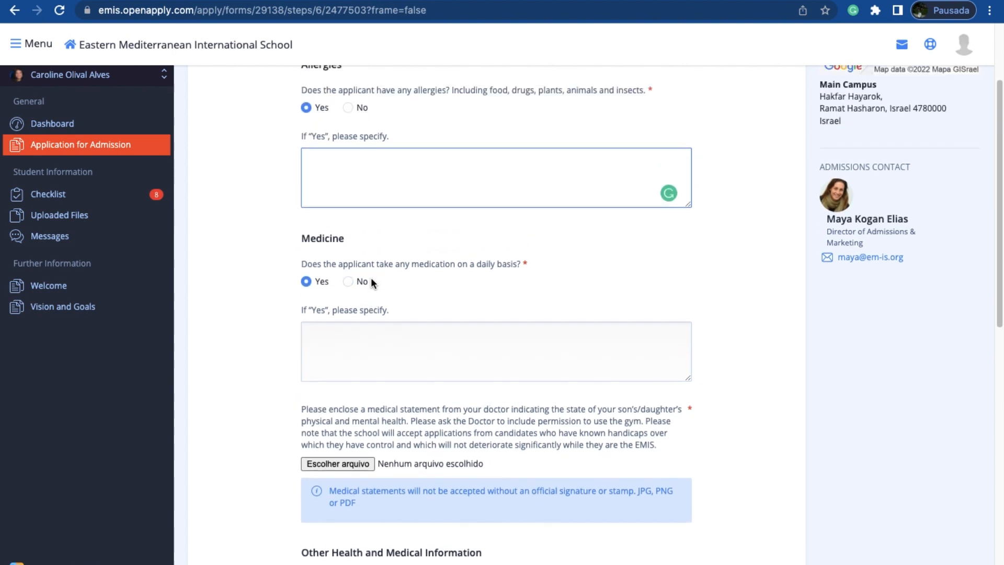
scroll(372, 283, up, 1)
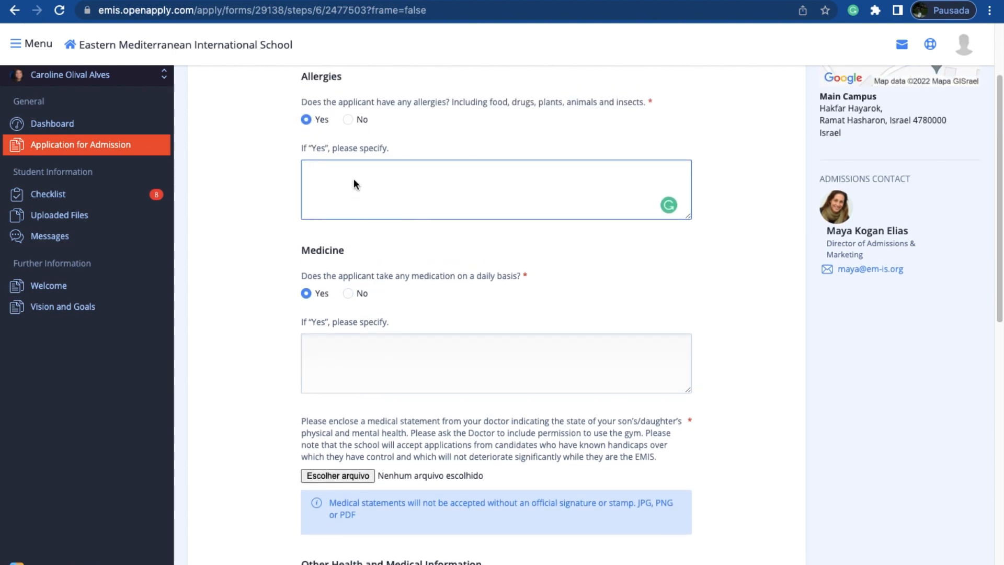
text(cheese)
Step: Specify "zoloft" as the medication the applicant takes daily
scroll(377, 321, down, 3)
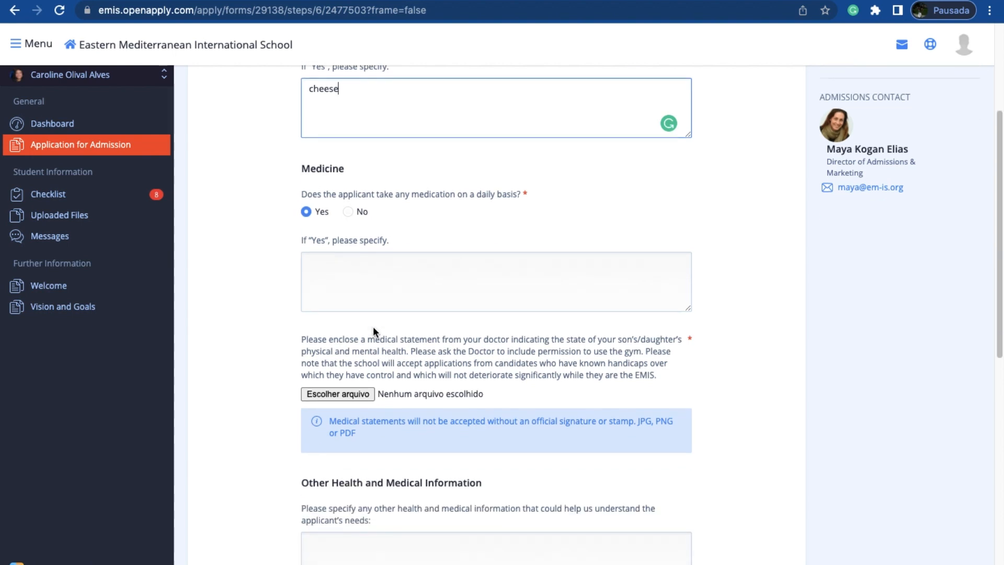
click(379, 290)
scroll(379, 290, down, 1)
scroll(380, 294, down, 1)
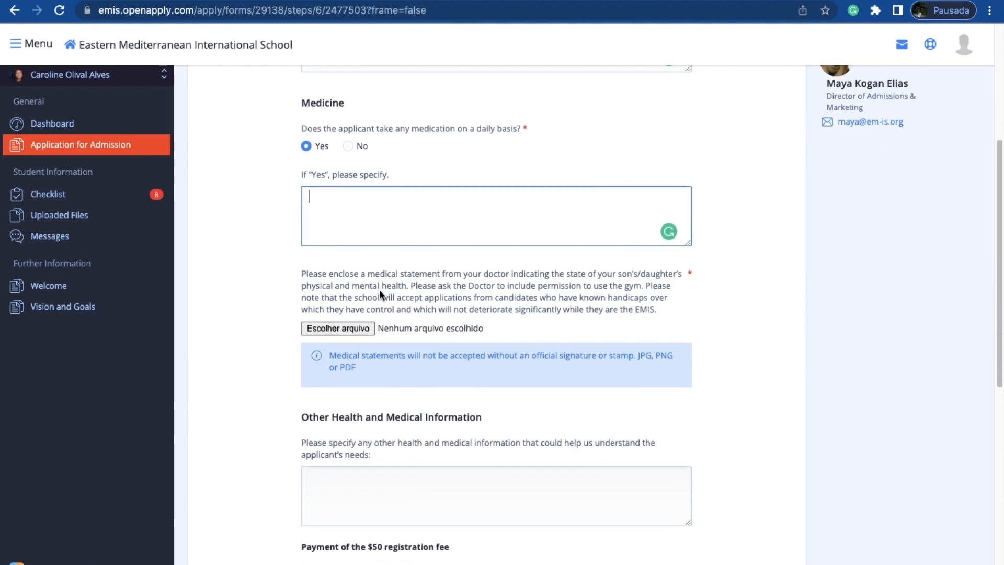
scroll(380, 294, down, 2)
text(zoloft)
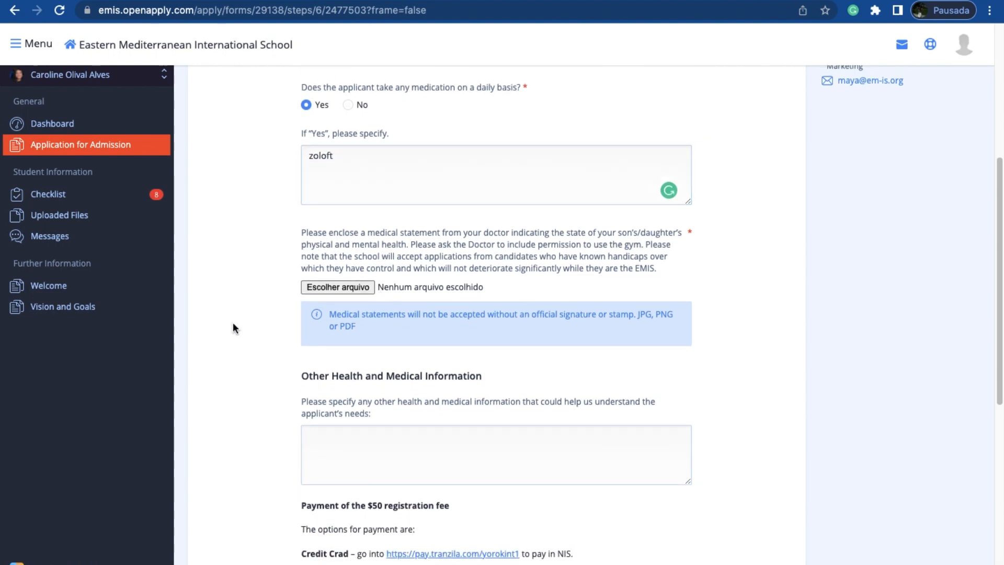
Step: Read through the instructions for the doctor's medical statement upload
scroll(234, 323, down, 5)
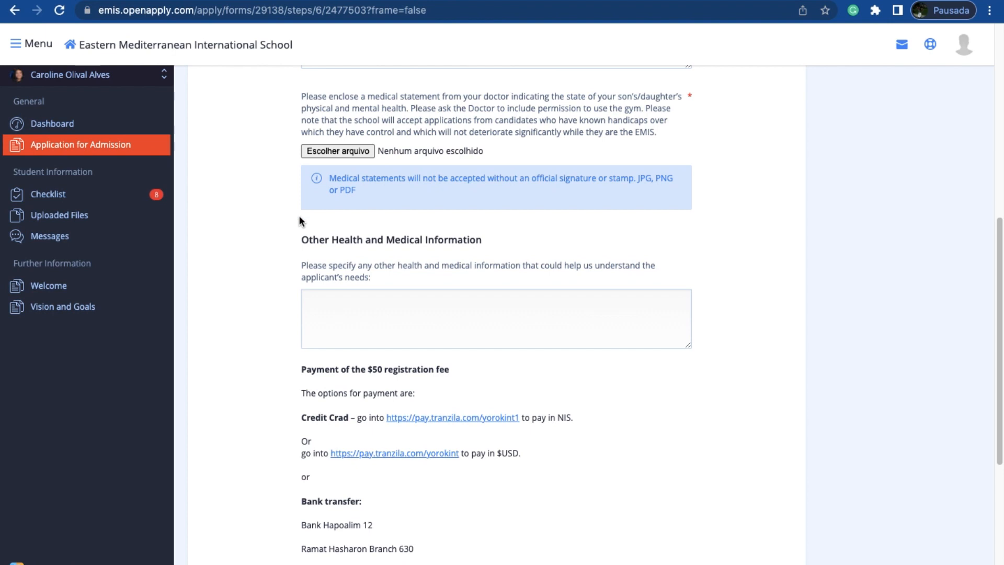
scroll(299, 216, up, 2)
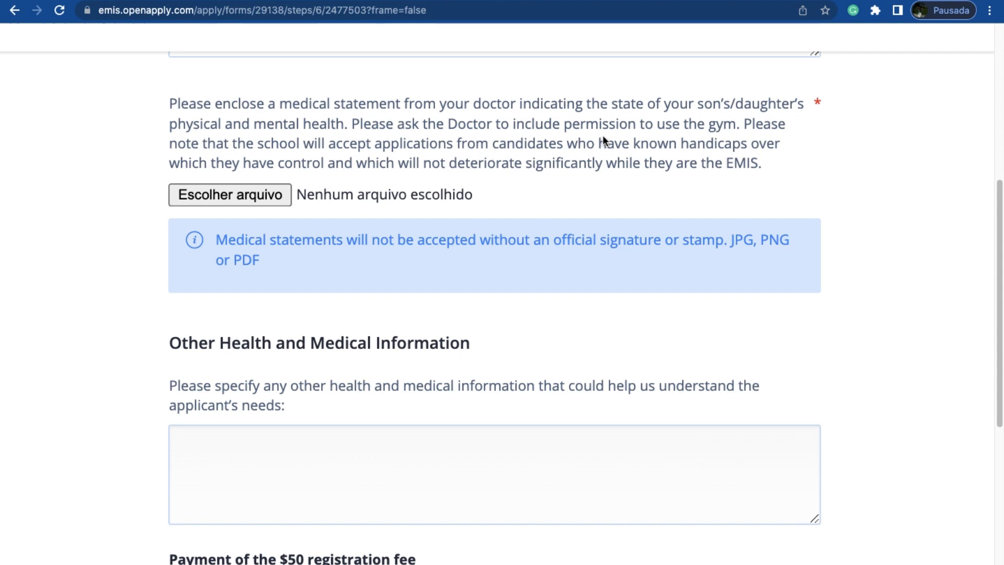
drag(770, 167, 157, 116)
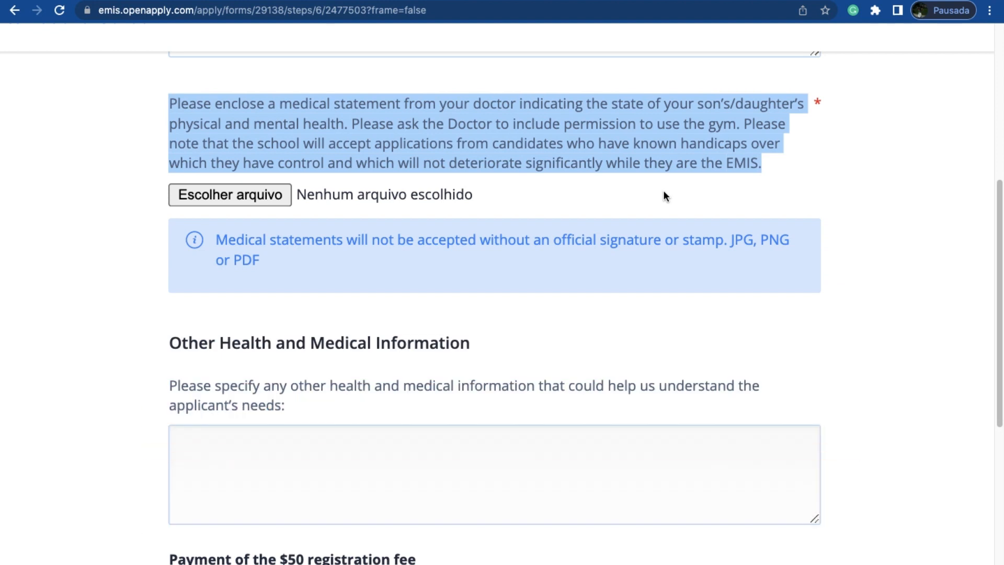
click(664, 191)
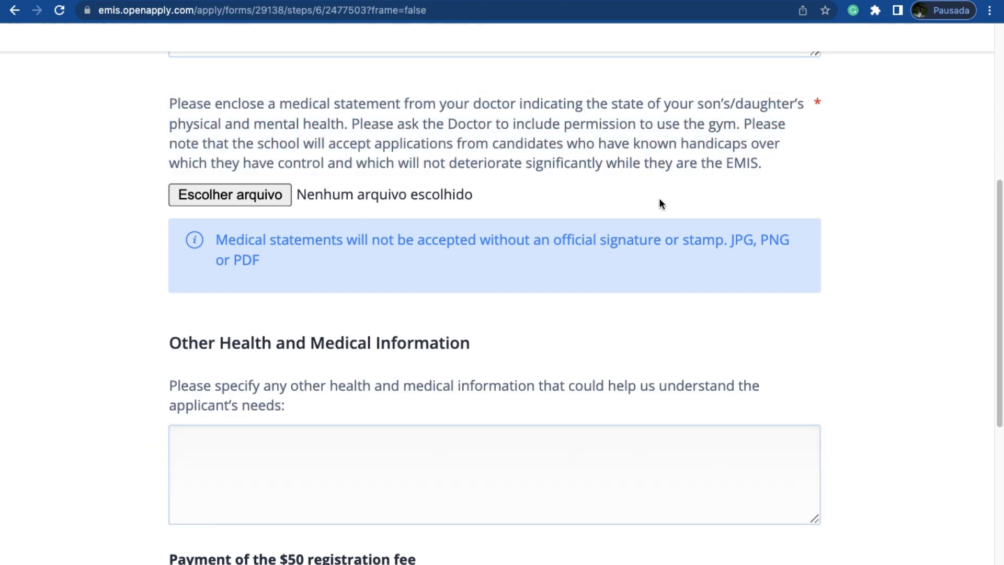
Step: Fill Other Health and Medical Information with "- explain the situation in the documents", "- explain some situation that does not have documents to support" and "- etc"
scroll(607, 356, down, 3)
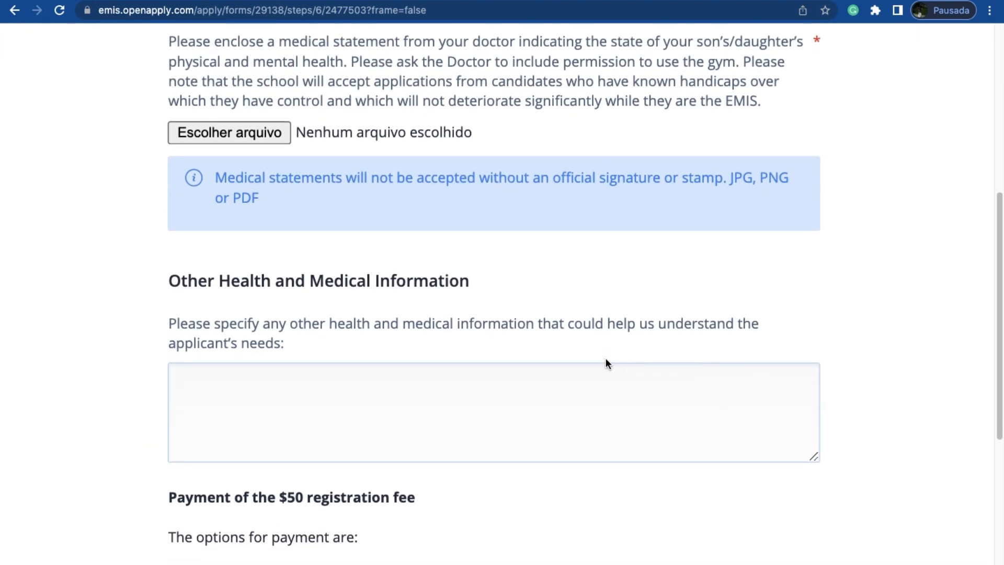
scroll(606, 360, down, 1)
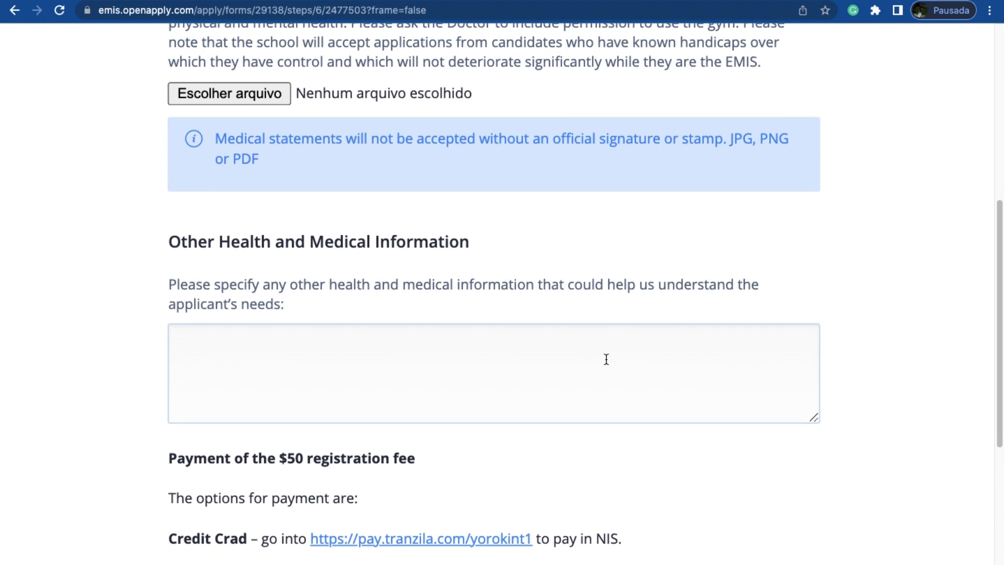
scroll(607, 360, down, 4)
scroll(597, 361, down, 3)
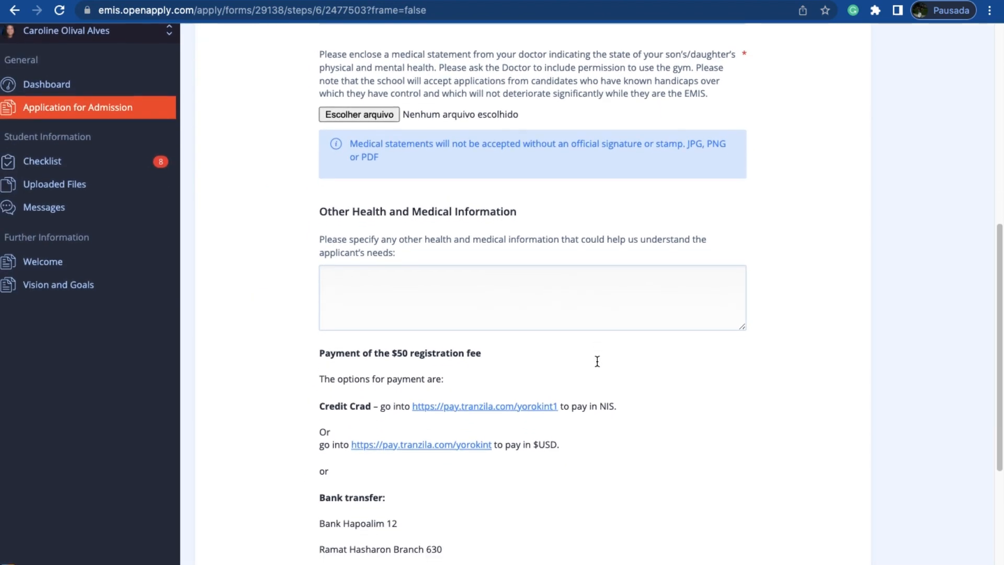
scroll(597, 361, down, 1)
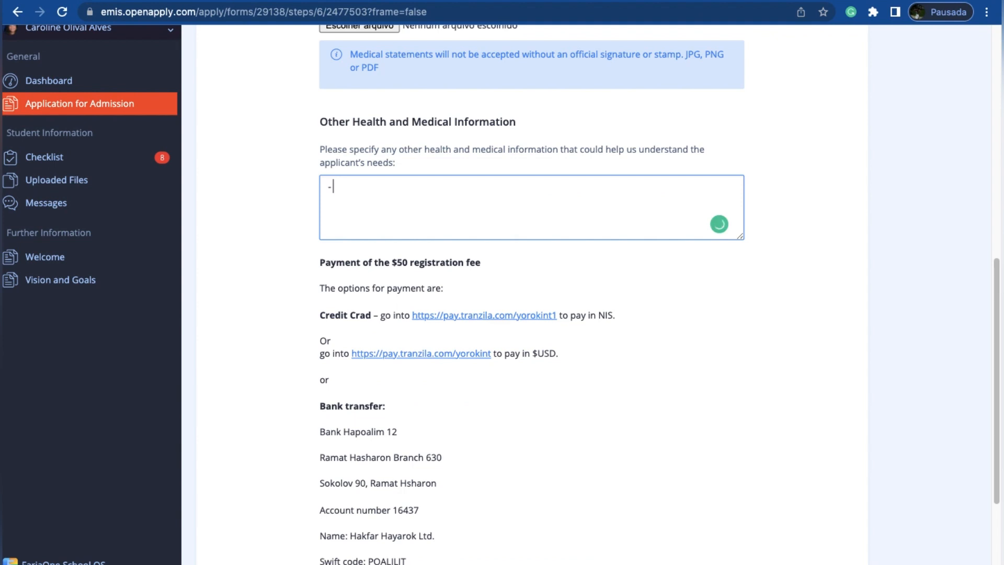
text(explain some situation that does not have document)
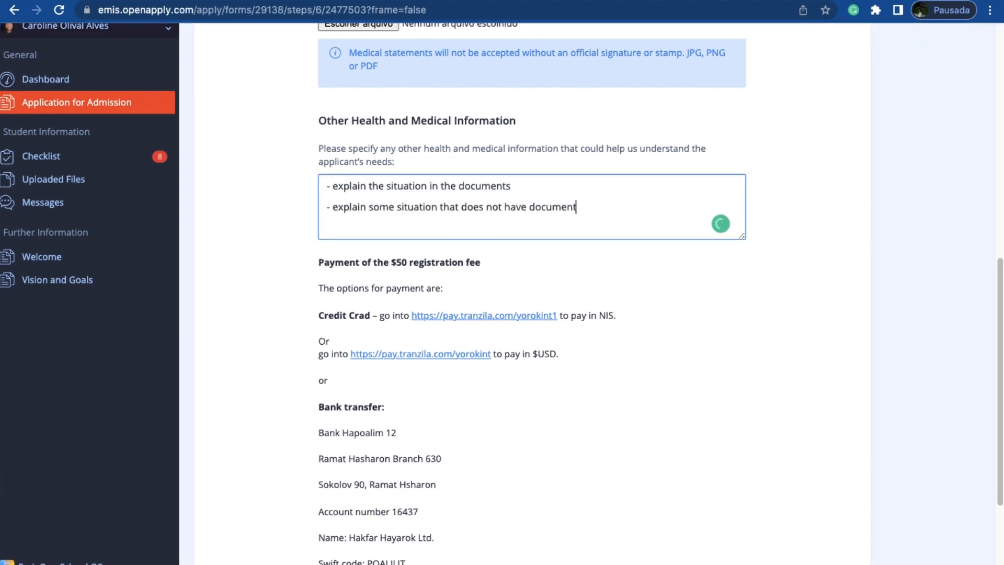
text(s to support)
key(Return)
text(- etc)
click(644, 272)
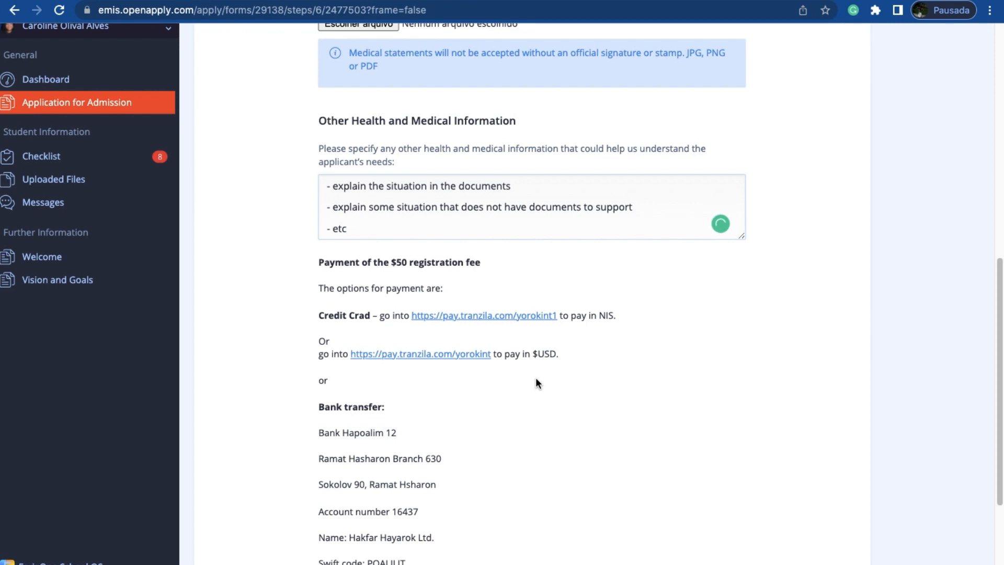
Step: Open the $USD credit card payment page and add the Registration Fee - 50 item to the cart
scroll(535, 378, down, 3)
scroll(536, 378, down, 1)
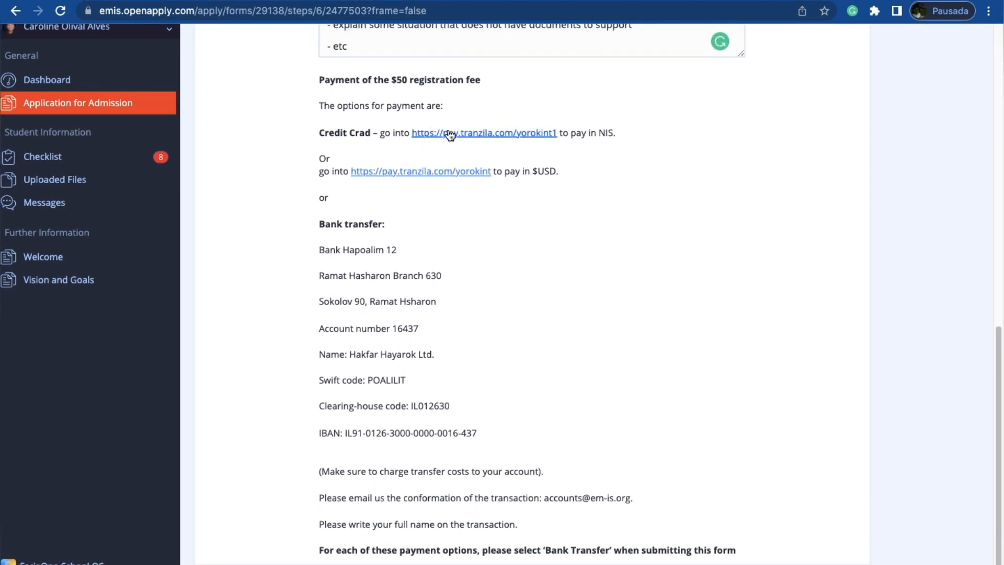
click(427, 175)
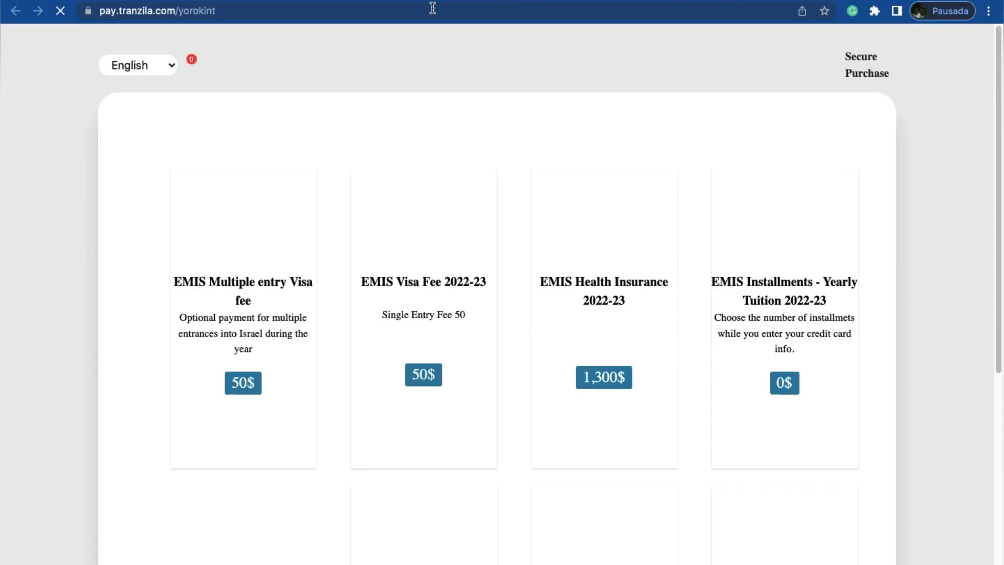
scroll(438, 410, down, 4)
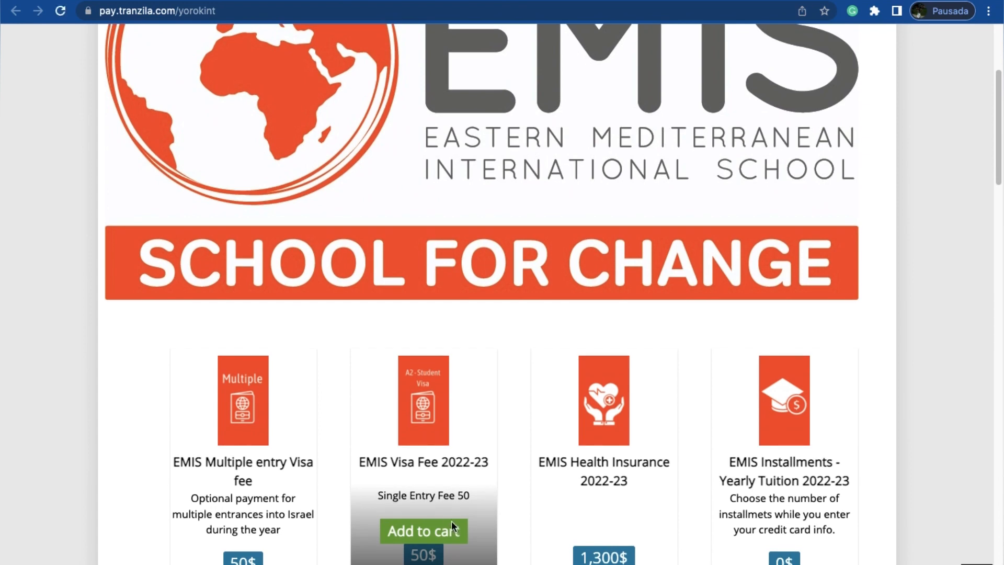
scroll(453, 529, down, 5)
scroll(453, 529, down, 6)
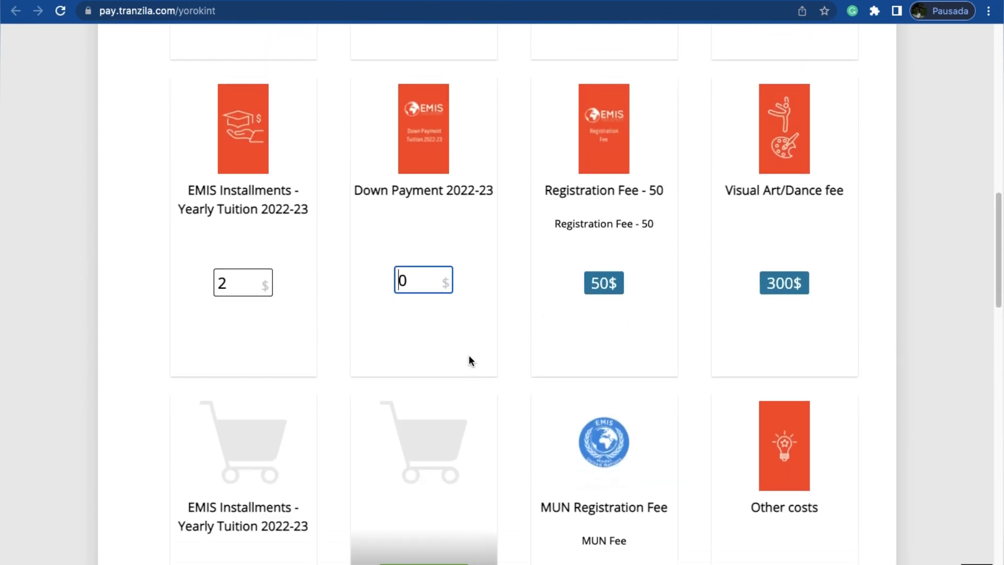
scroll(469, 359, up, 4)
scroll(469, 355, up, 2)
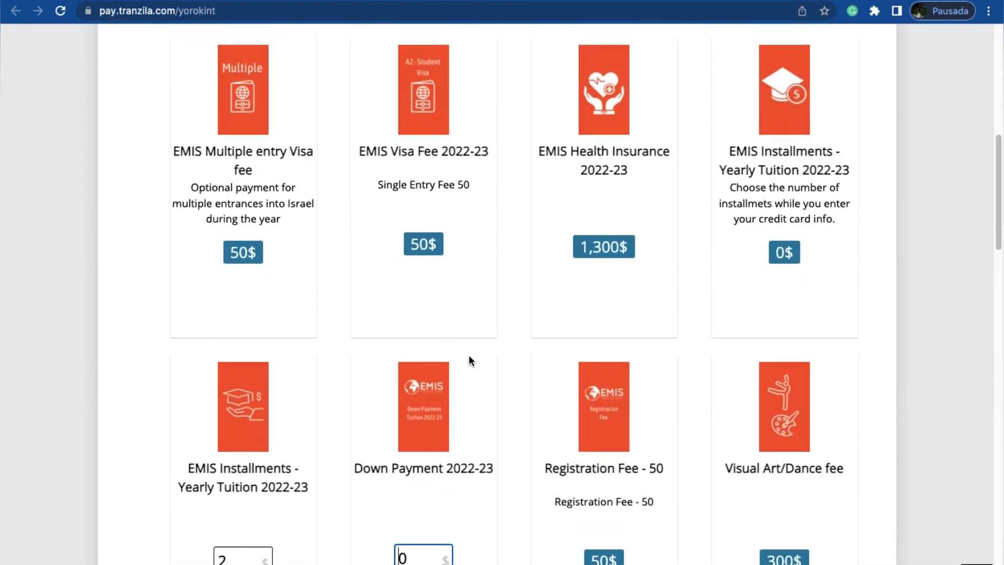
scroll(469, 356, down, 2)
scroll(469, 355, down, 3)
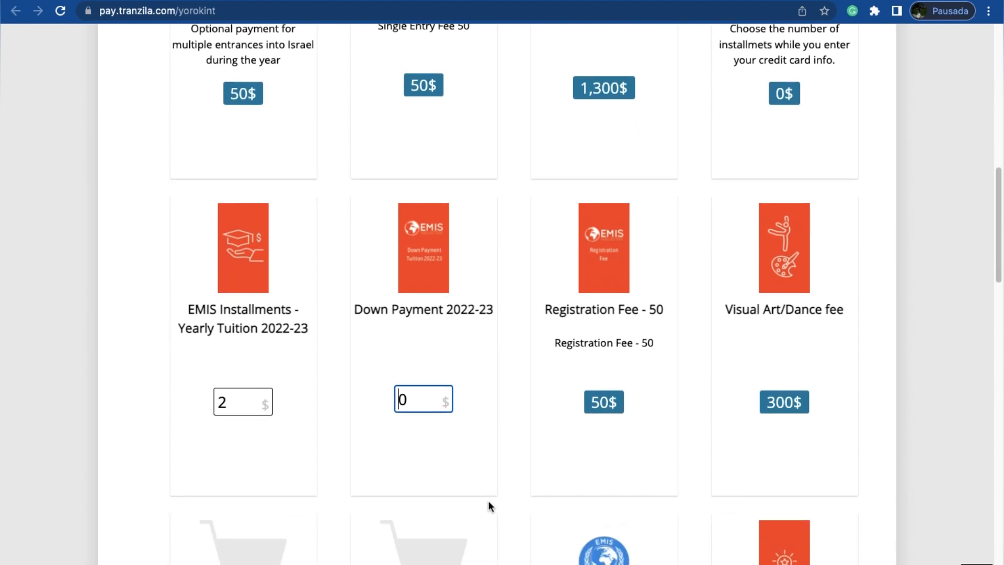
mouse_move(540, 314)
click(604, 339)
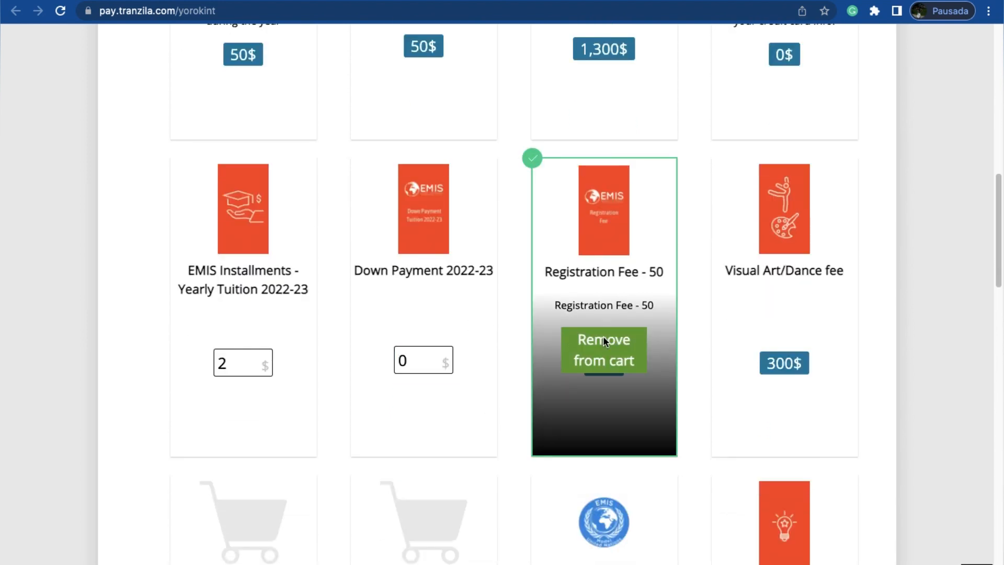
Step: Review the cart, the secured purchase form and the card payment fields down to the total charge
scroll(514, 443, down, 6)
scroll(514, 442, down, 8)
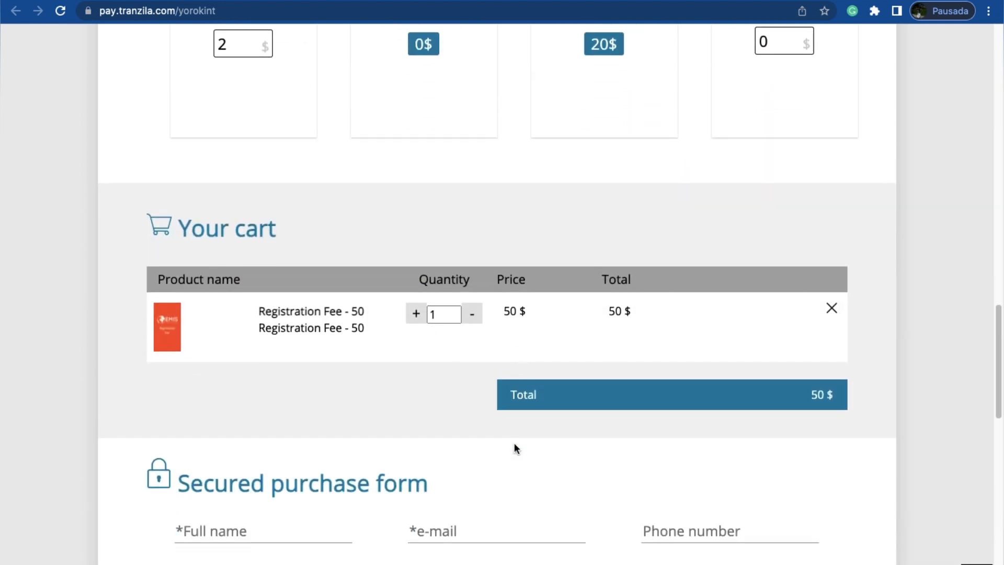
scroll(492, 485, down, 7)
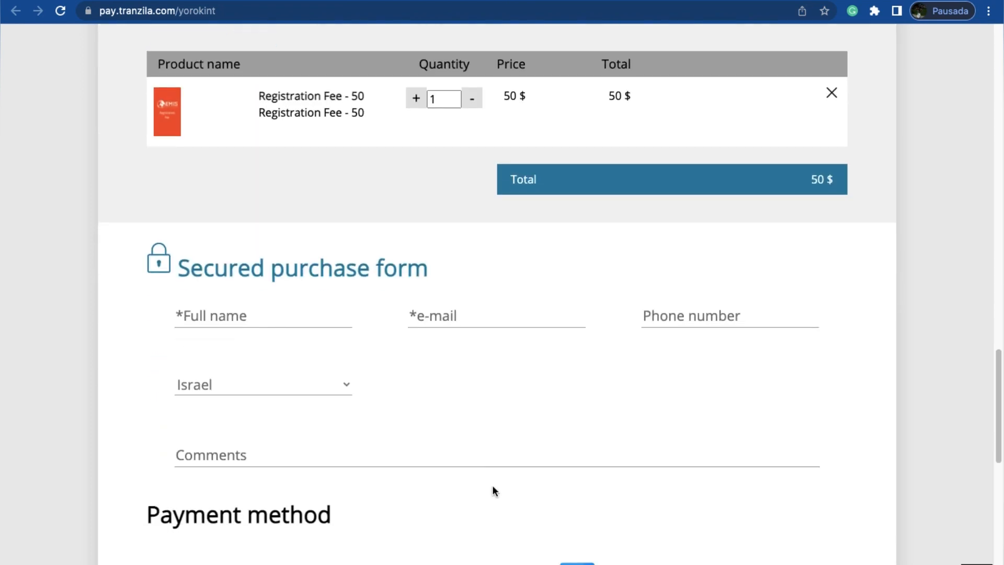
scroll(336, 283, down, 3)
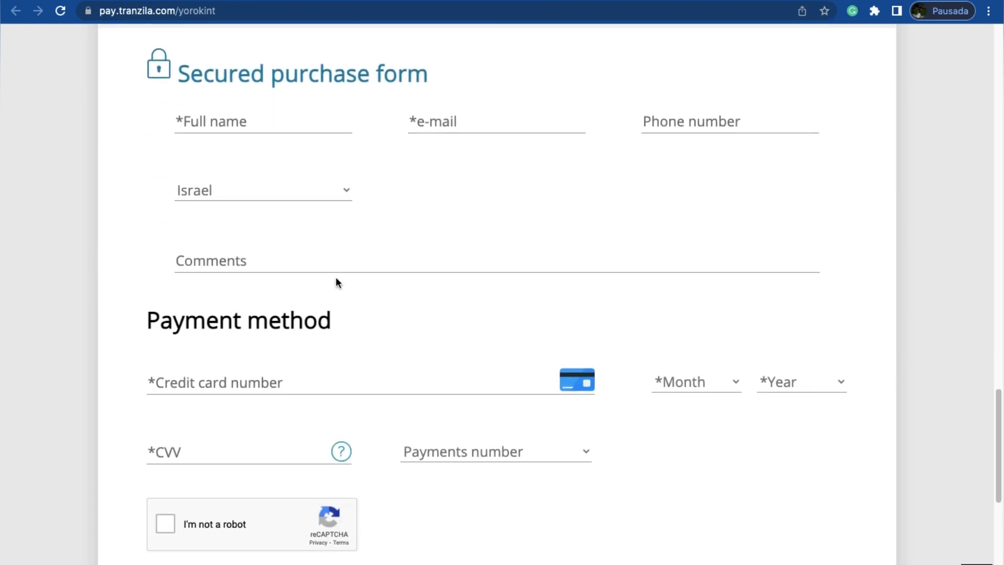
scroll(467, 469, down, 2)
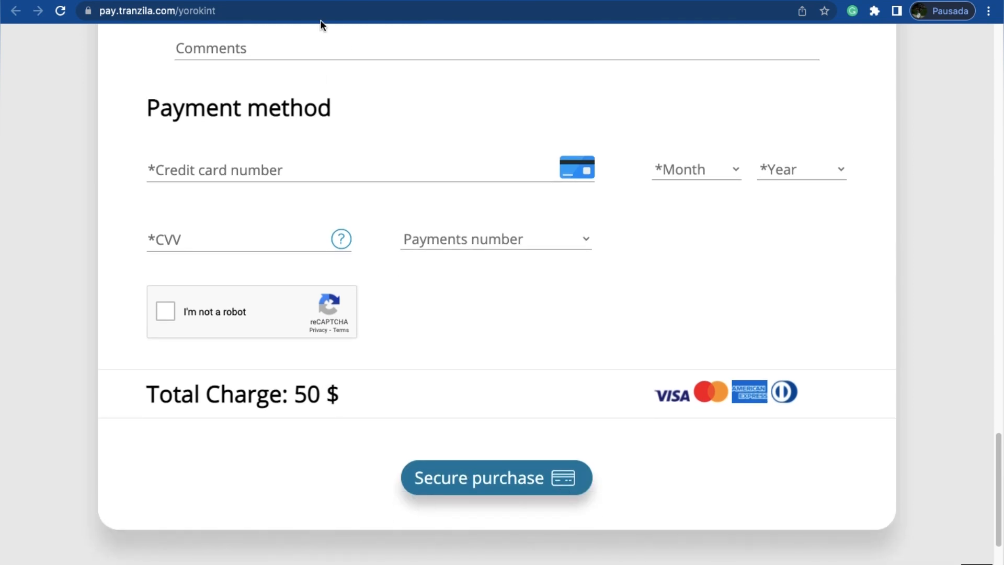
Step: Return to the application form and examine the bank transfer details and the payment confirmation instructions
click(293, 1)
scroll(375, 287, down, 1)
scroll(376, 286, down, 1)
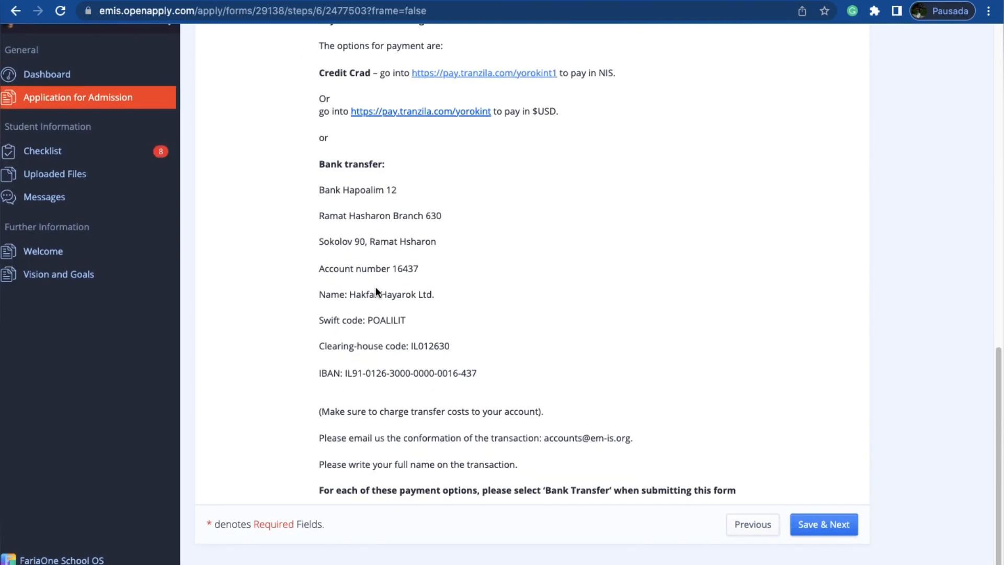
scroll(447, 315, up, 3)
scroll(377, 460, down, 3)
drag(485, 379, 269, 231)
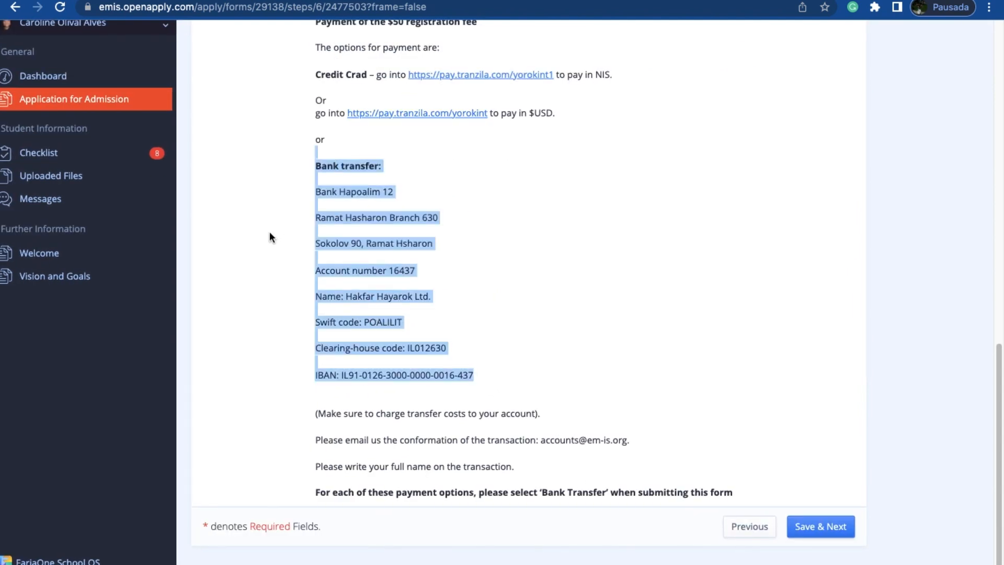
click(414, 443)
triple_click(485, 449)
click(637, 414)
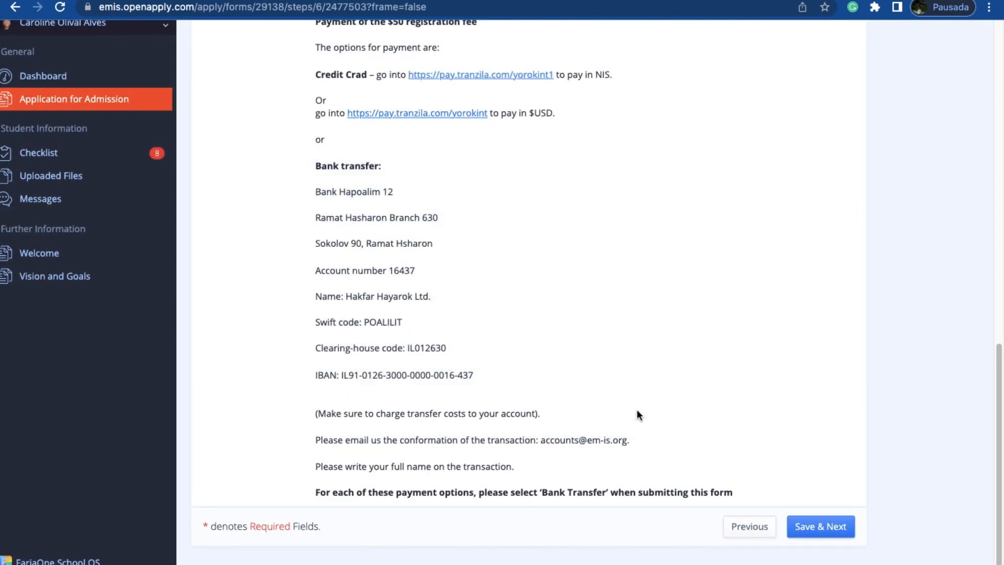
Step: Copy the e-mail address for payment confirmations and start a new Gmail message addressed to it
drag(540, 440, 628, 441)
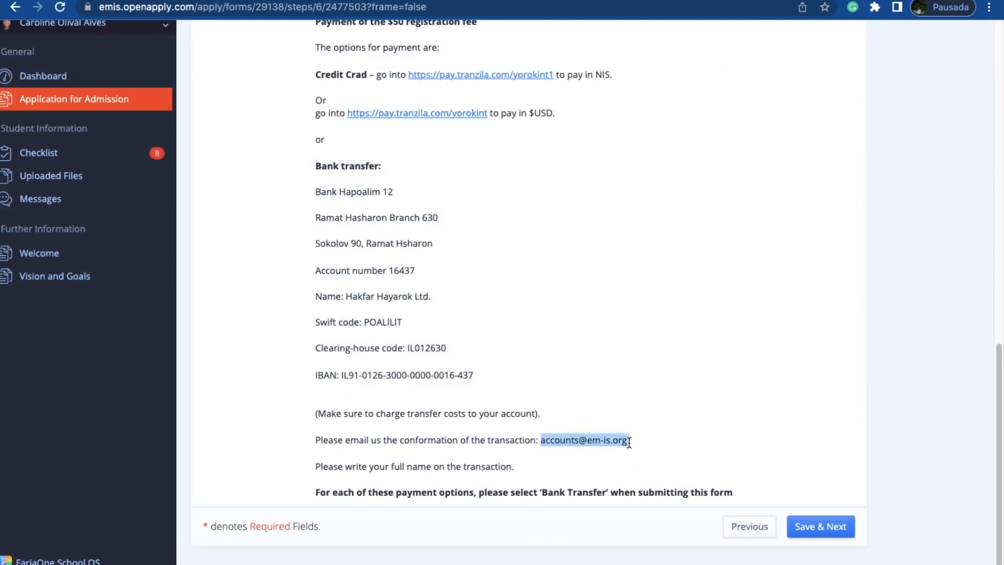
key(super+t)
click(164, 28)
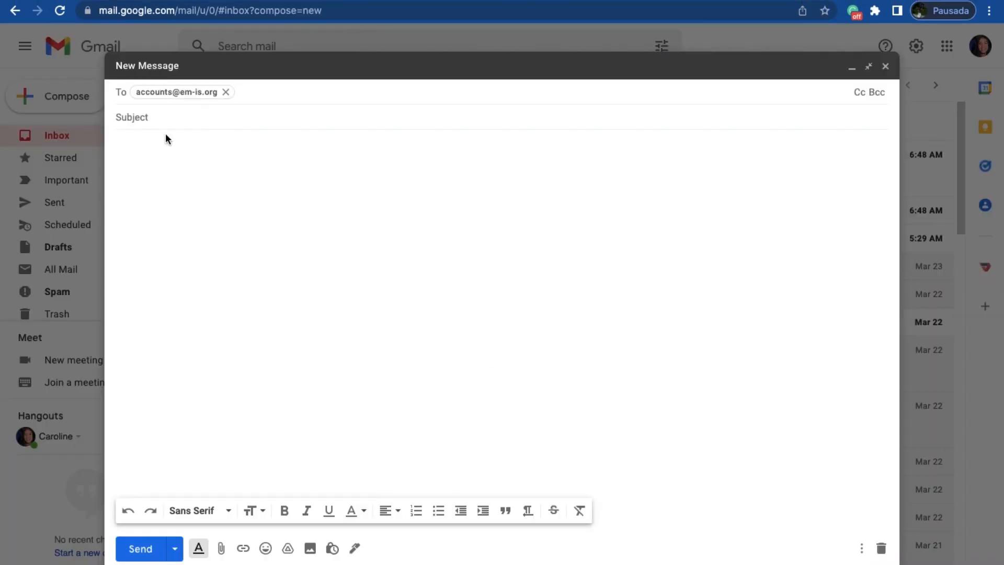
click(161, 121)
Step: Give the message the subject "Application Fee" and the body "Please find attached the application fee receipt"
text(Ap)
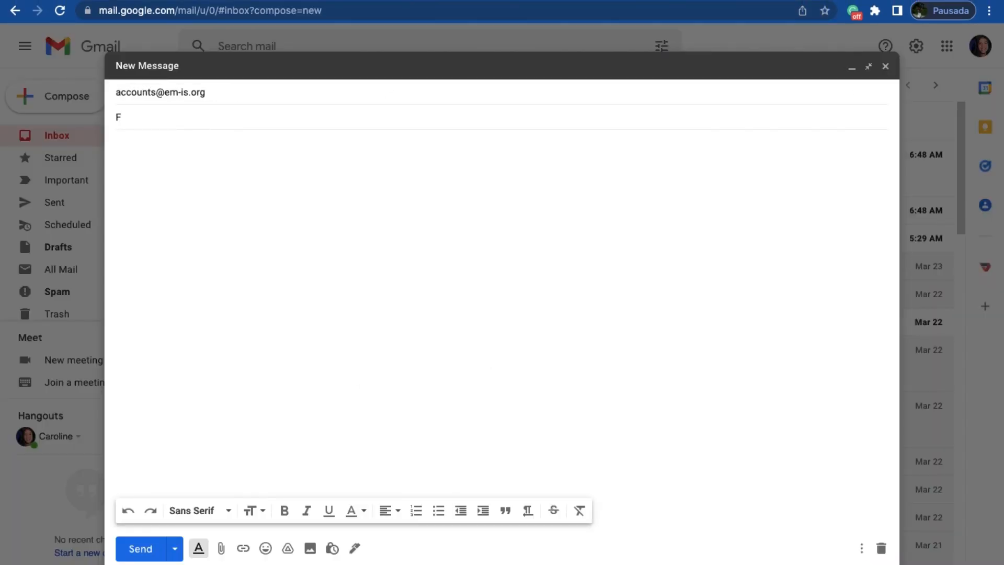
text(plication Fee)
click(121, 153)
text(Please find attached the application fee receipt)
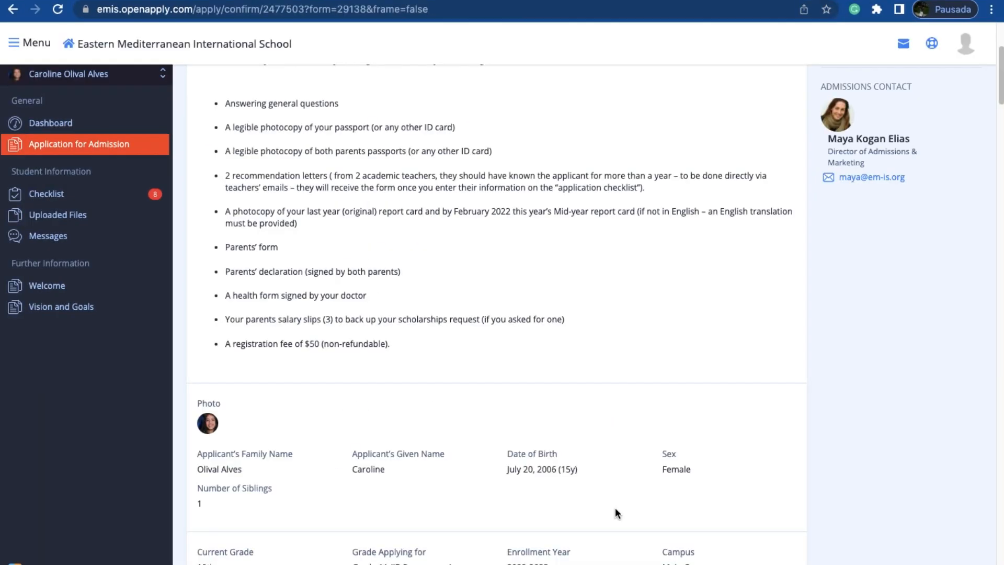
Step: Go from the application's confirmation page in OpenApply to the Application Checklist and look through its items
scroll(615, 510, down, 2)
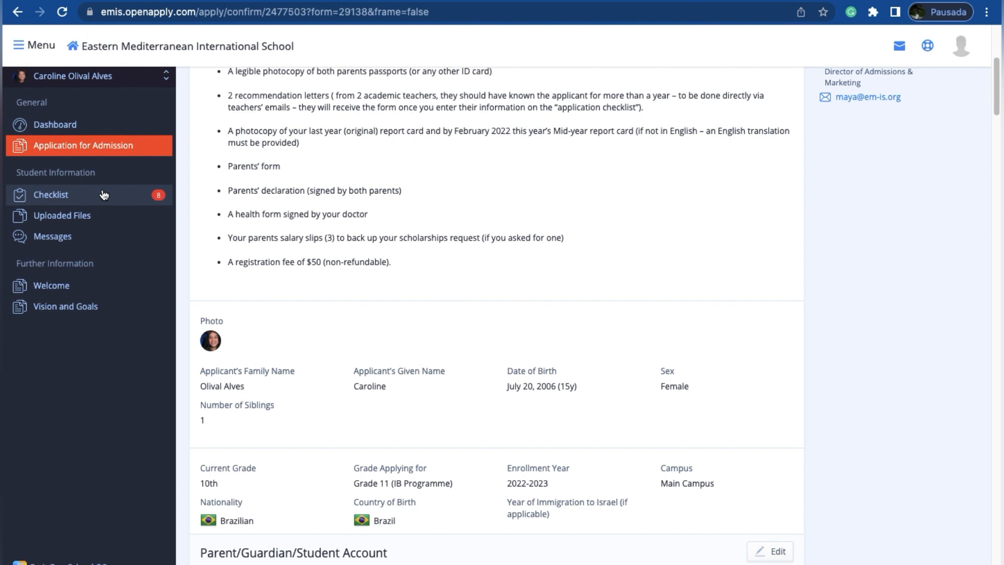
click(104, 194)
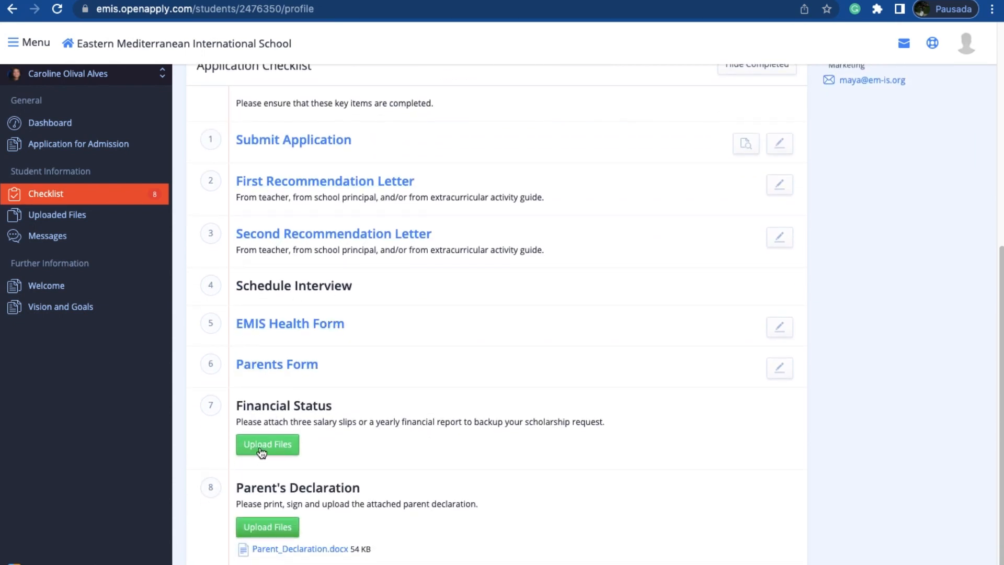
scroll(318, 376, up, 1)
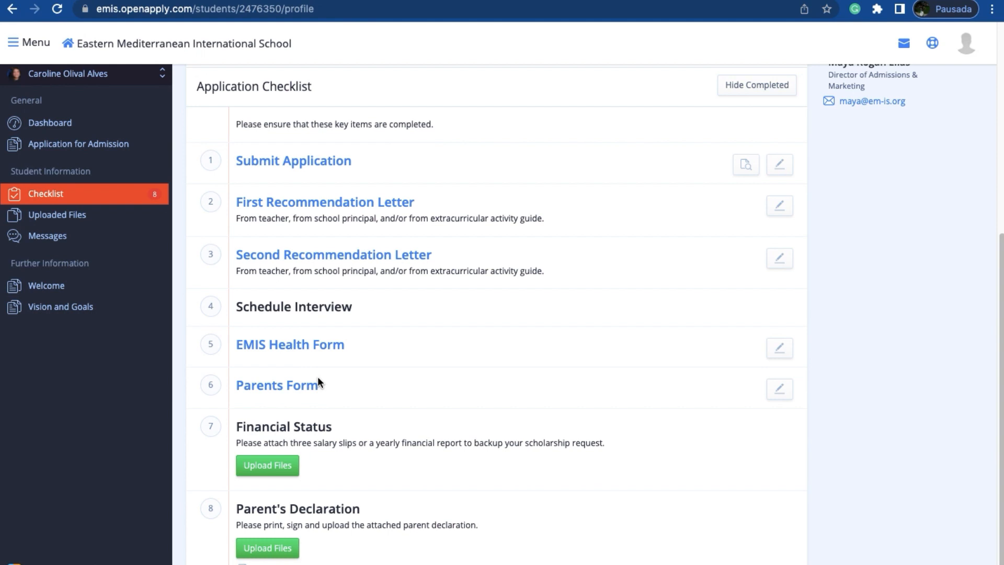
scroll(318, 379, up, 1)
Step: Review the First Recommendation Letter form, return to the checklist, and read through the Second Recommendation Letter form
click(313, 218)
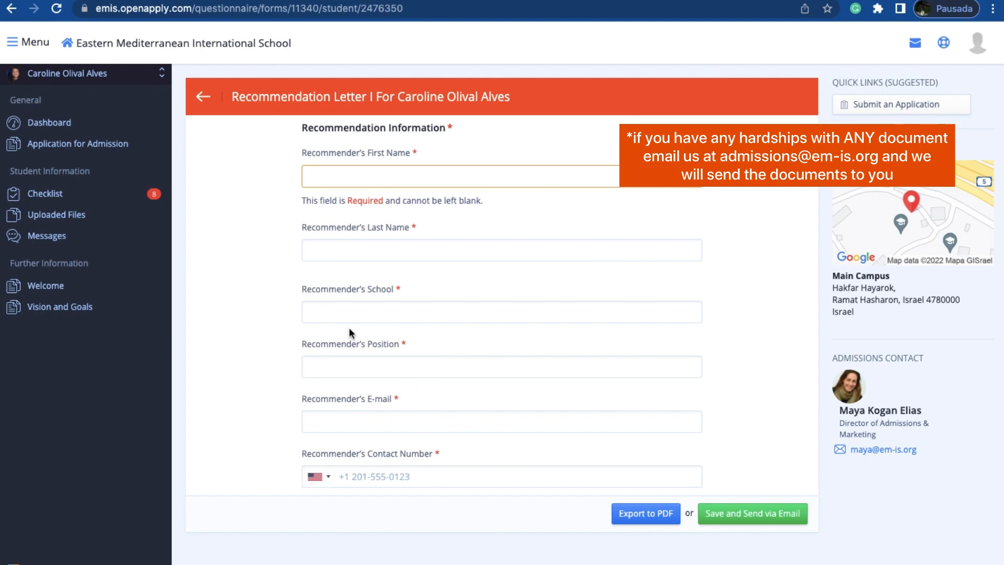
click(203, 98)
scroll(356, 445, down, 3)
click(358, 455)
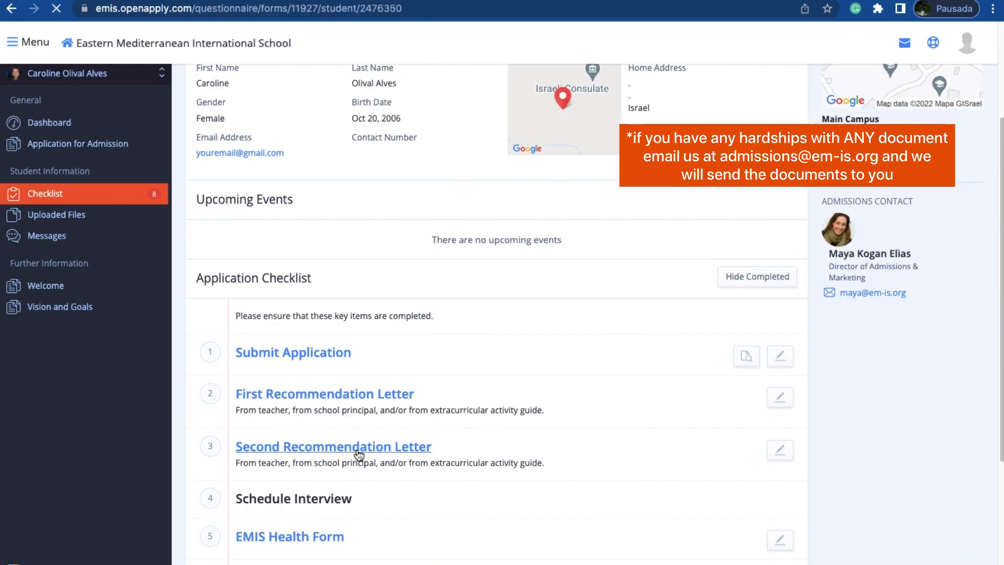
scroll(283, 423, down, 5)
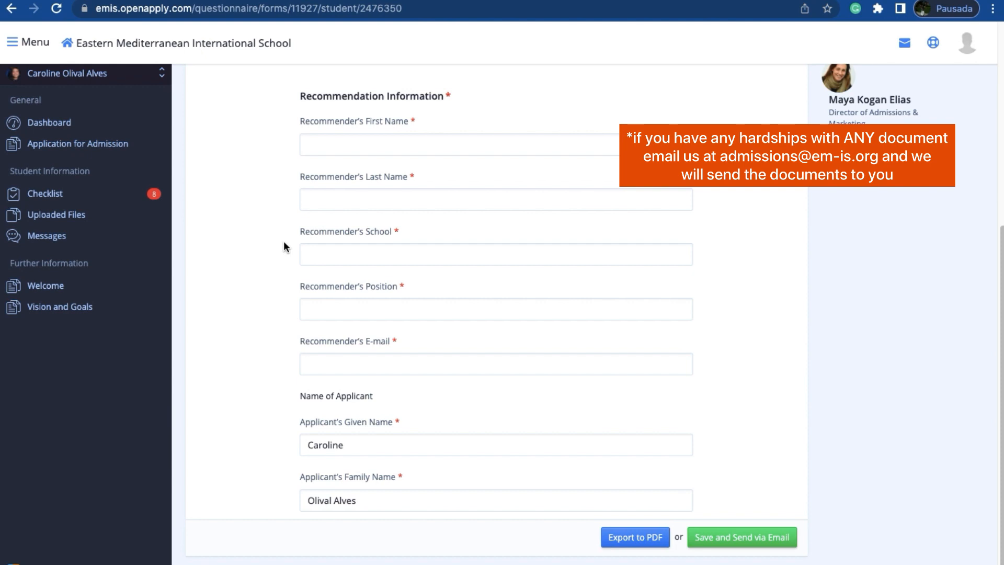
scroll(284, 243, up, 6)
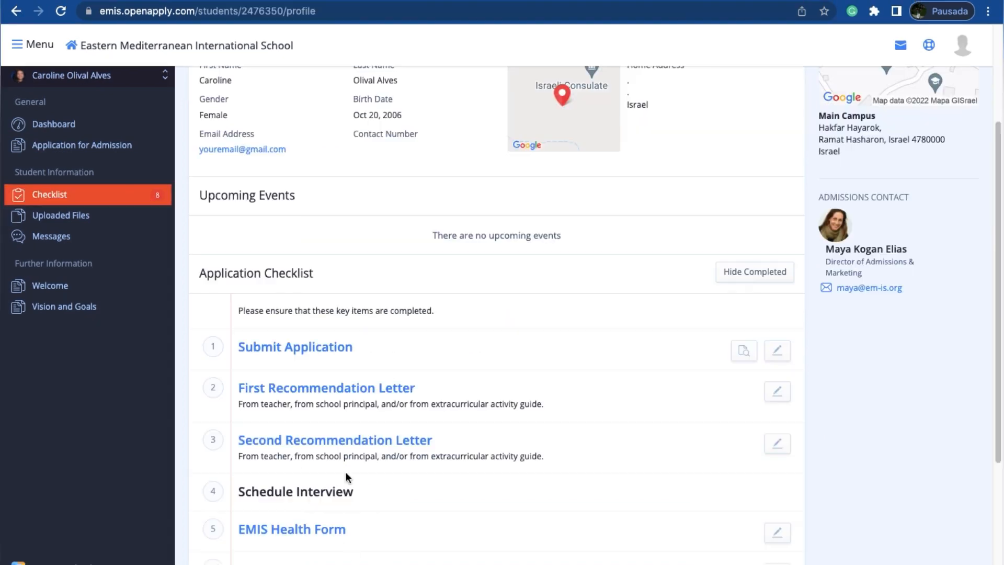
Step: Open the EMIS Health Form from the checklist and review the Part A questions for the parents or guardian
scroll(345, 473, down, 2)
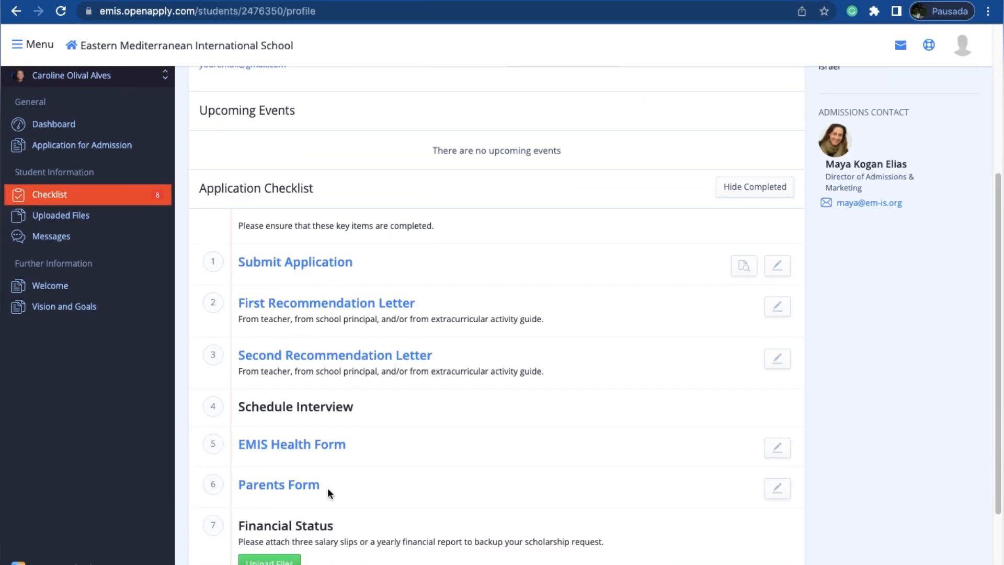
click(331, 446)
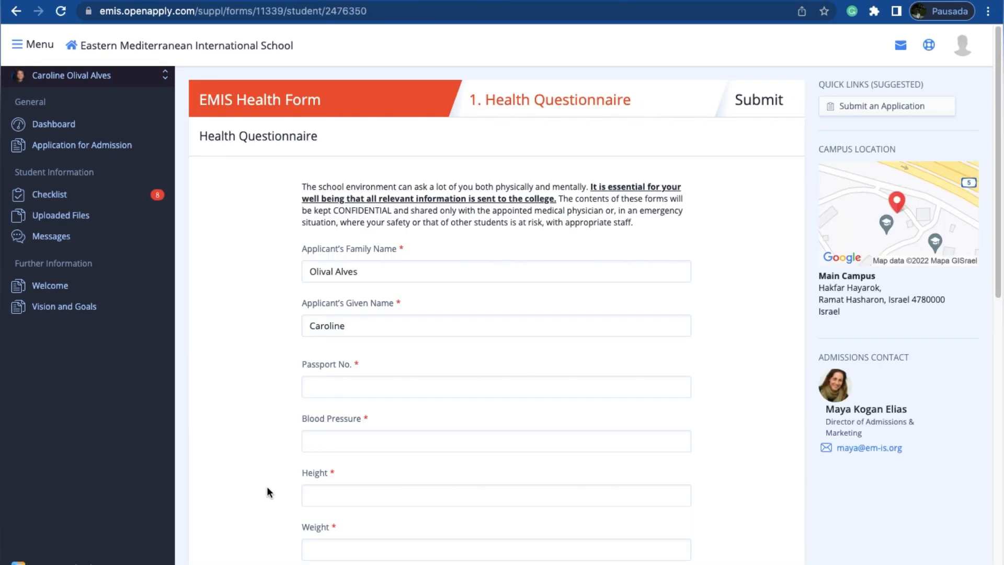
scroll(267, 486, down, 5)
scroll(268, 546, down, 4)
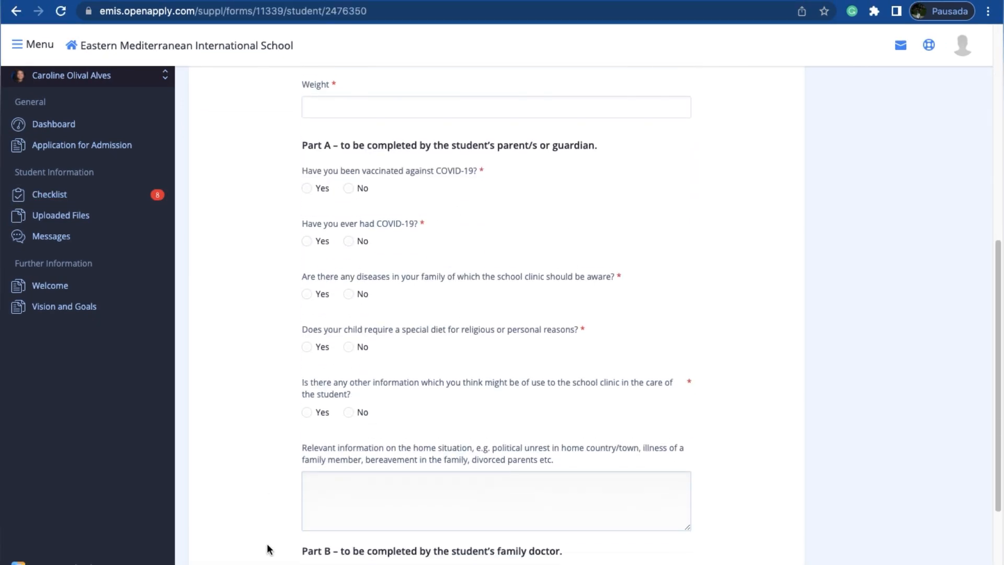
drag(450, 146, 604, 150)
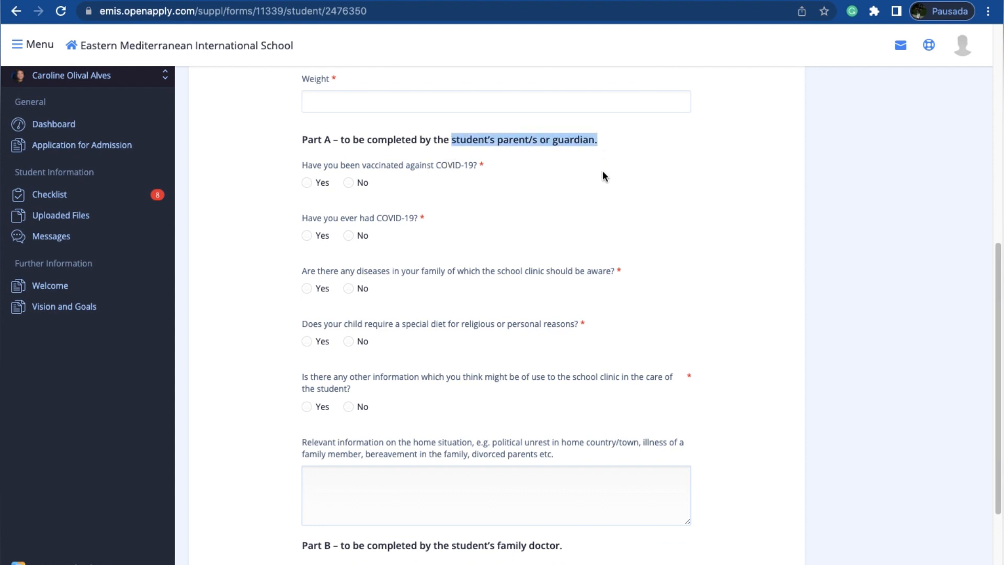
click(603, 170)
Step: Examine the health form's home situation question and the Part B upload section for the family doctor
scroll(597, 363, down, 2)
scroll(599, 366, down, 2)
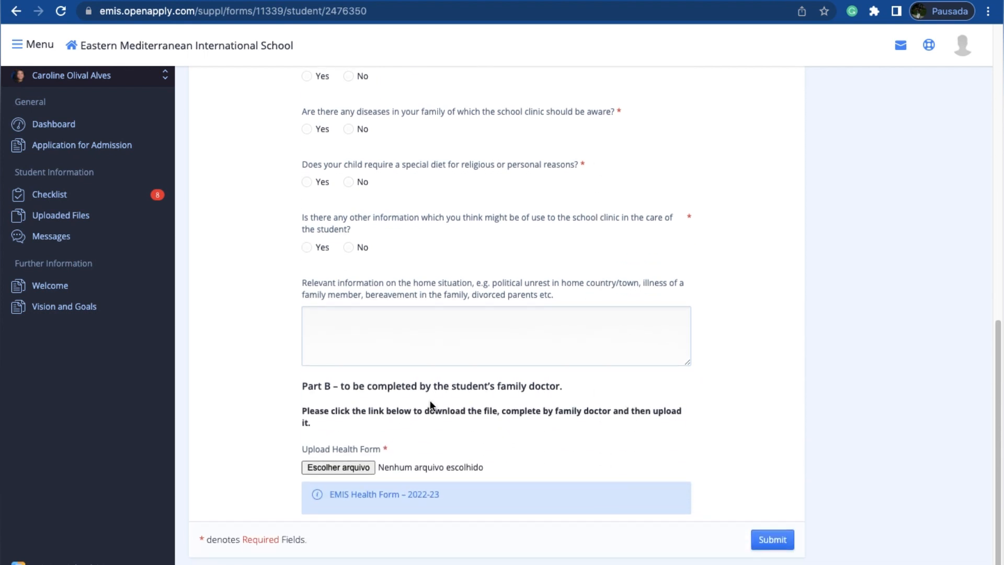
drag(554, 296, 298, 284)
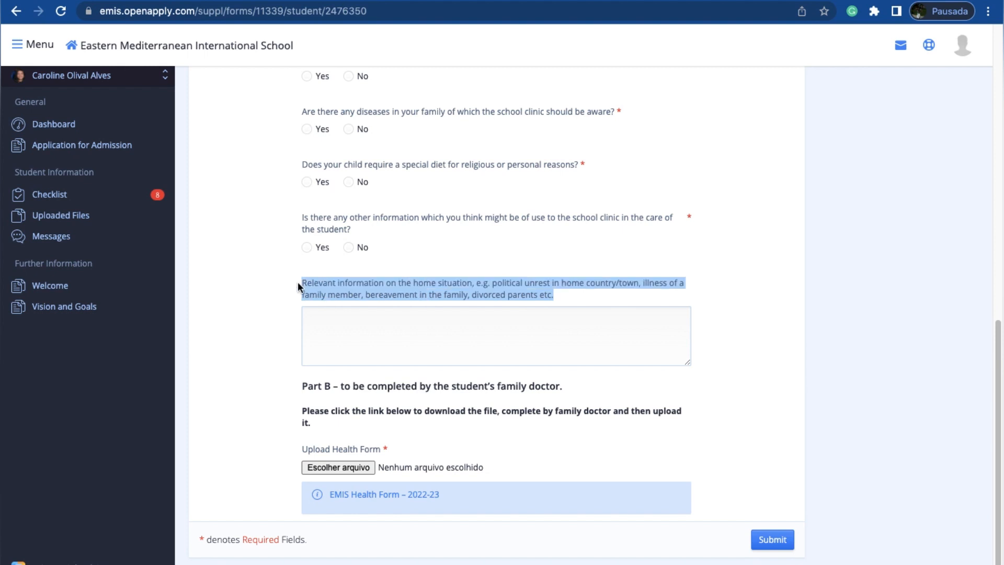
click(336, 321)
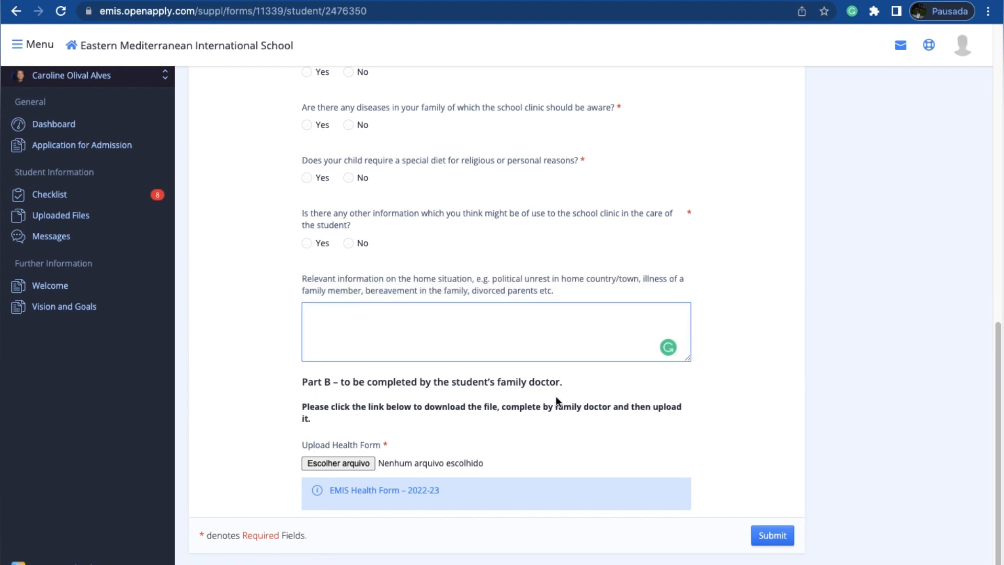
Step: Download the EMIS Health Form – 2022-23, open the PDF in the browser and look through its Part B questions
click(372, 491)
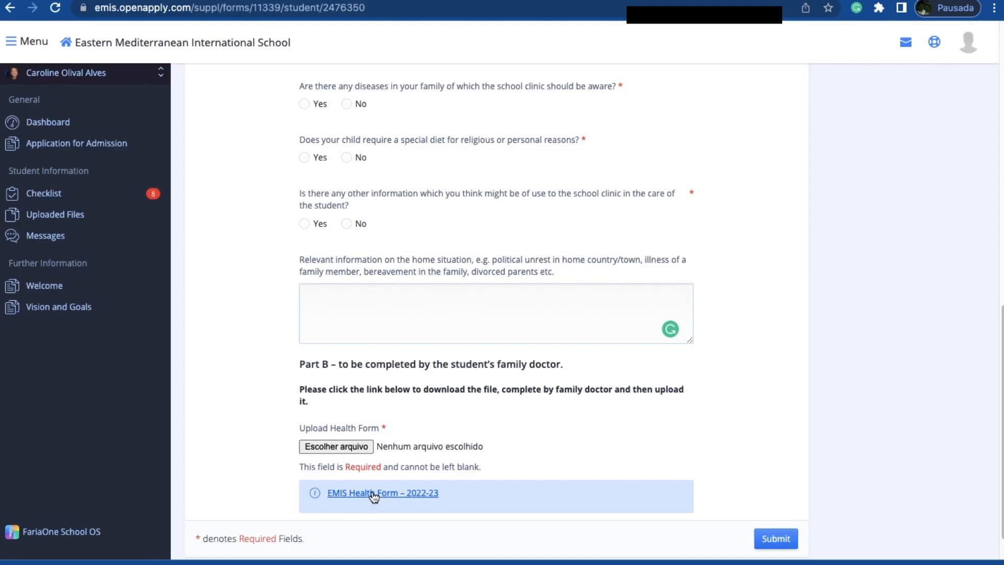
drag(108, 562, 479, 191)
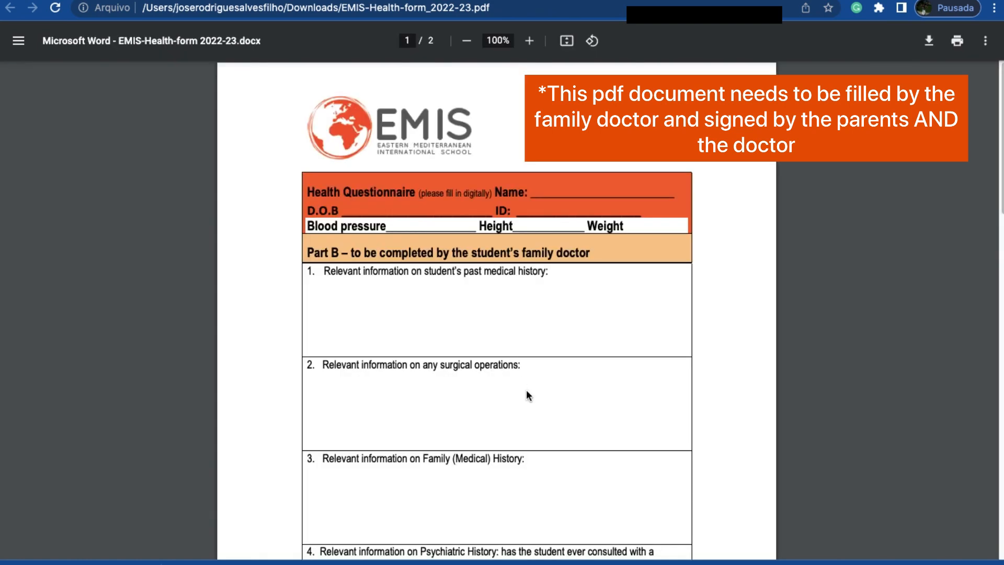
scroll(527, 394, down, 3)
scroll(526, 390, down, 10)
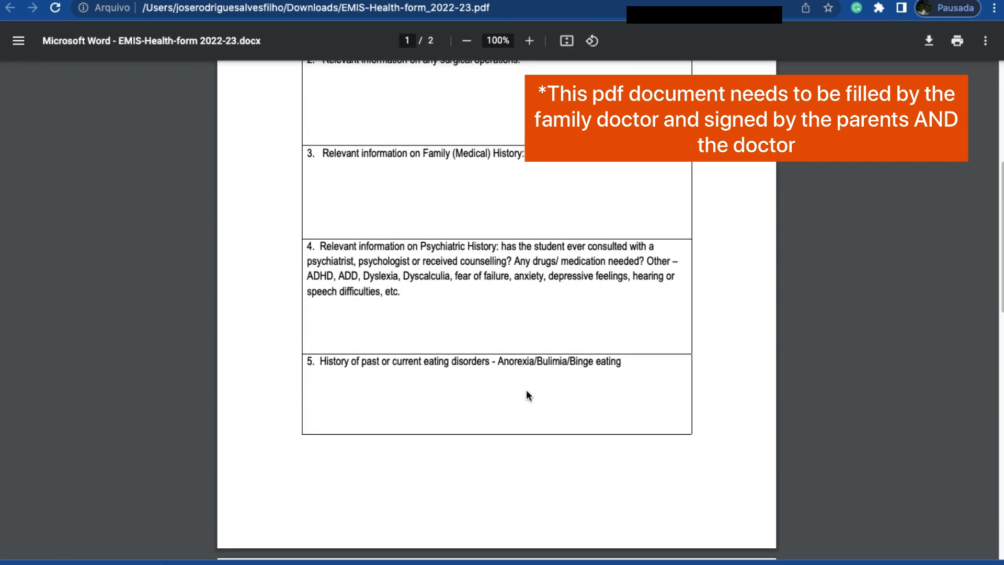
Step: Finish reviewing the health form PDF, return to the Application Checklist and open the Parents Form
scroll(527, 395, up, 5)
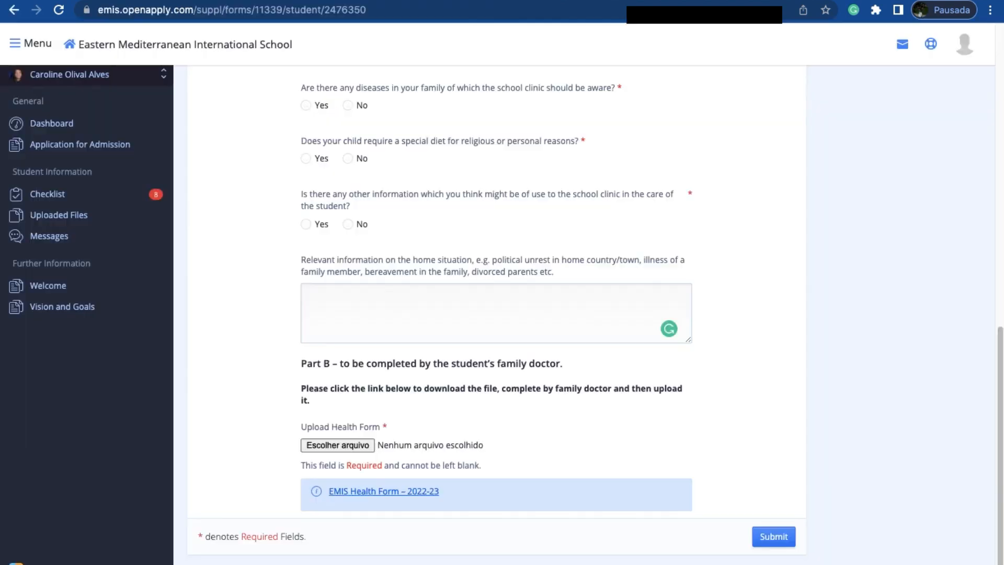
scroll(325, 533, down, 6)
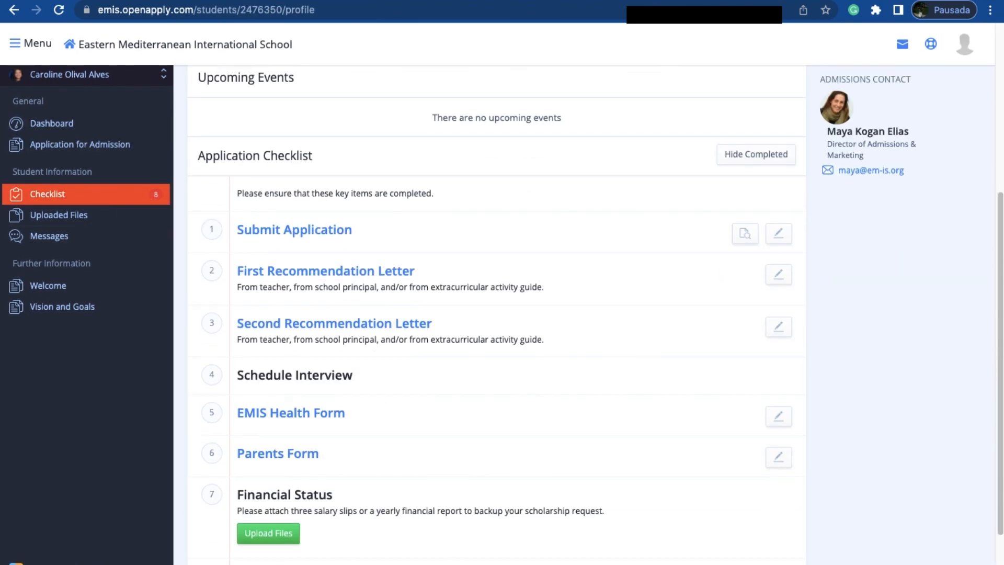
click(277, 351)
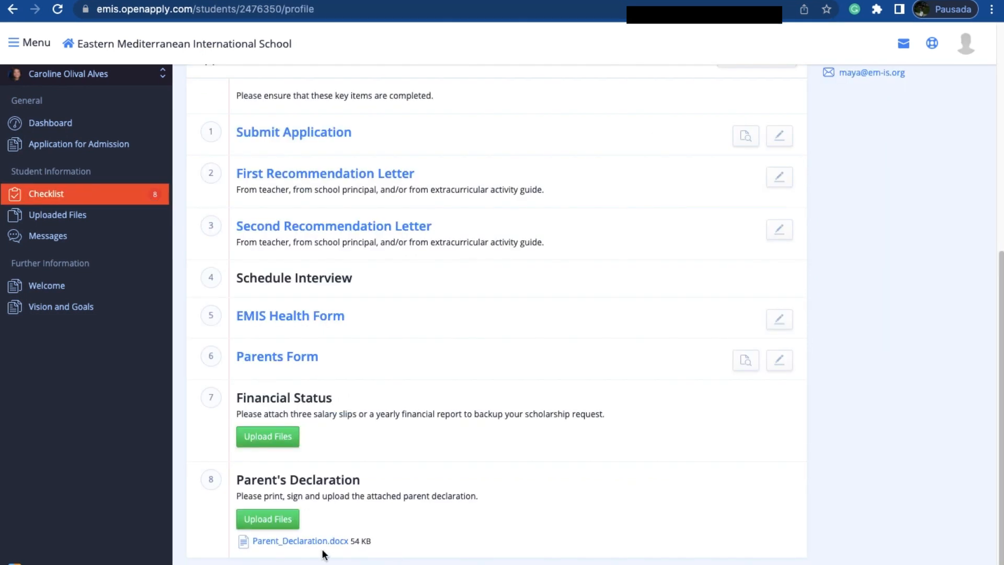
Step: Open Parent_Declaration.docx from the checklist's Parent's Declaration item and read through its clauses to the applicant and parent signature fields
scroll(276, 237, up, 1)
scroll(268, 421, down, 1)
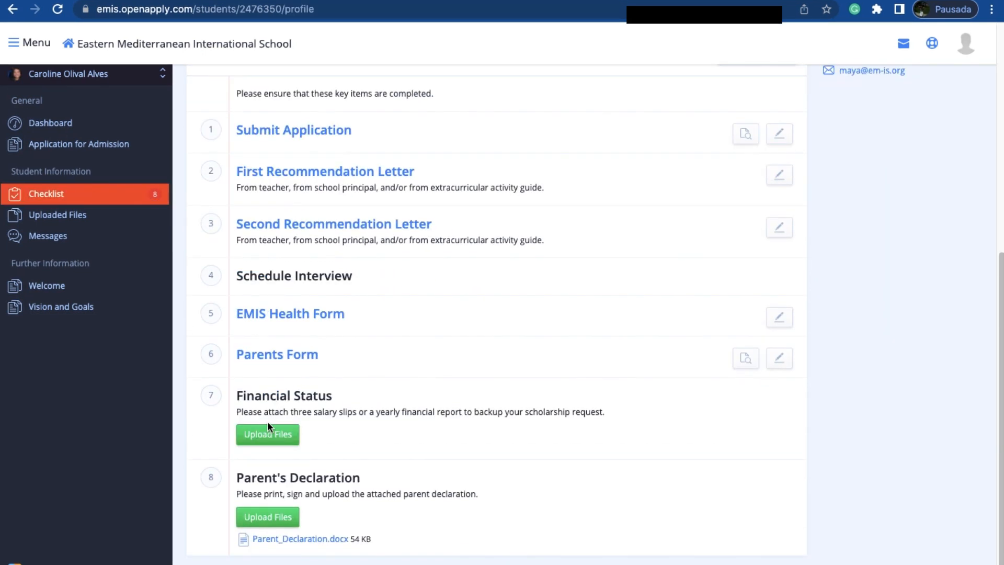
click(294, 539)
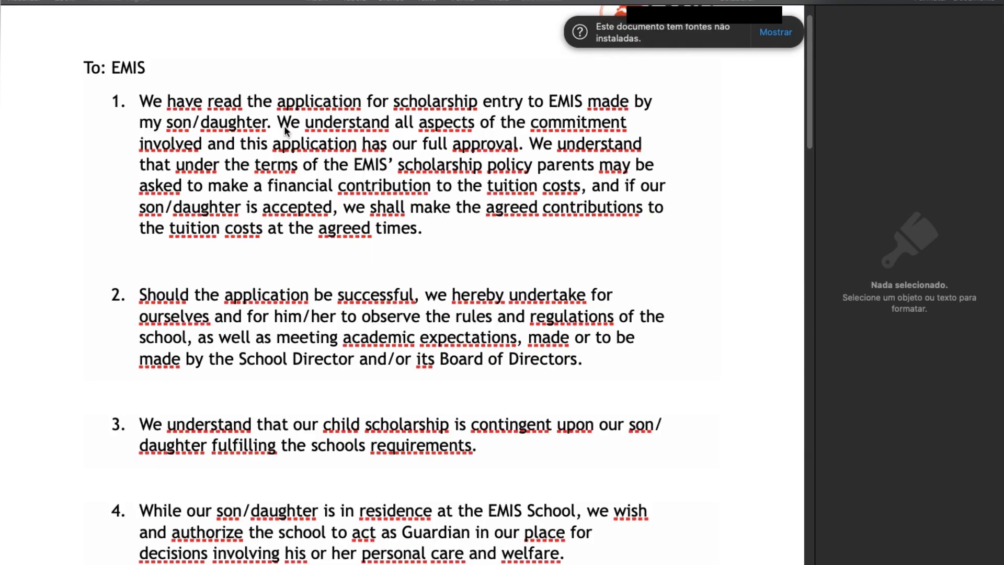
scroll(362, 352, down, 5)
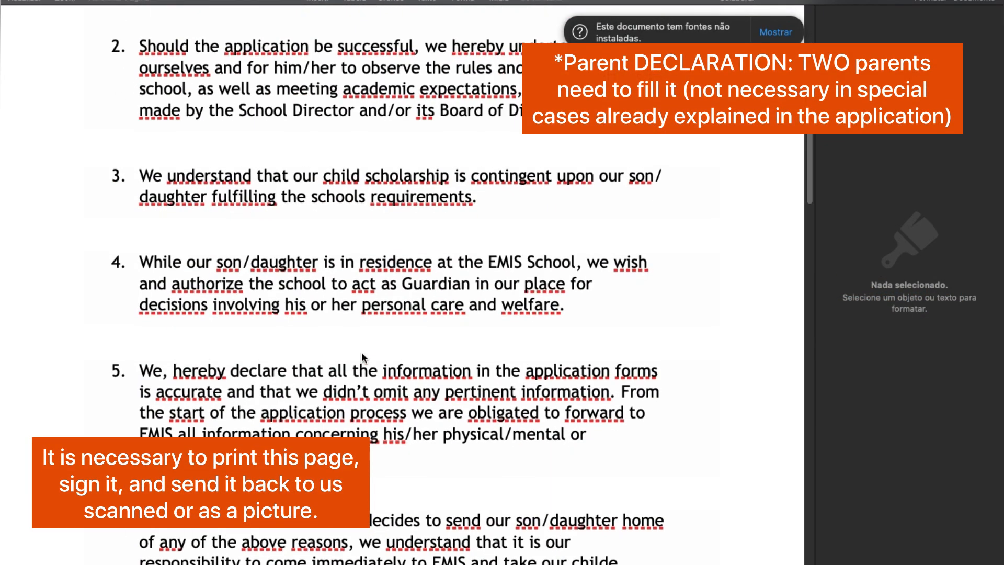
scroll(363, 357, down, 10)
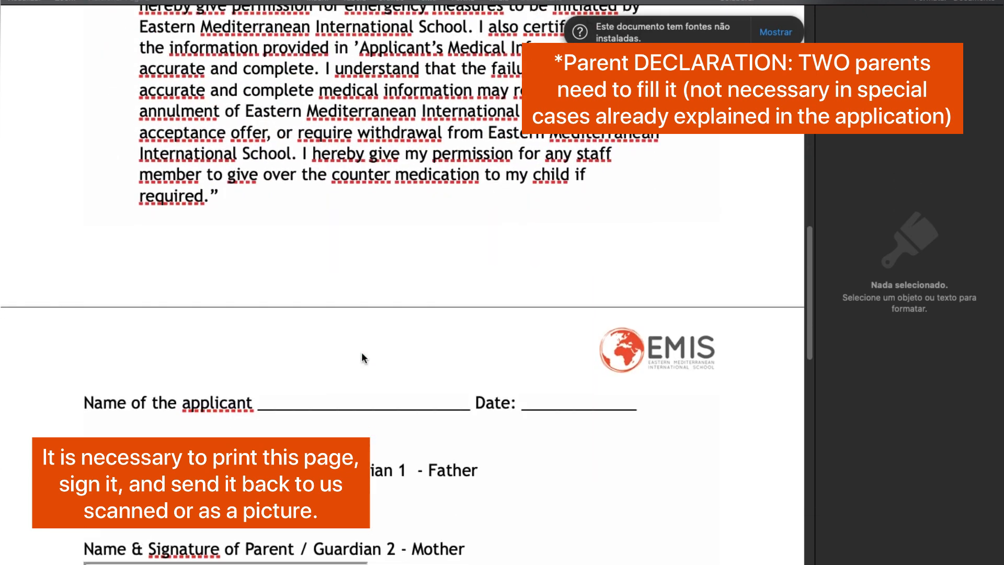
scroll(362, 353, down, 2)
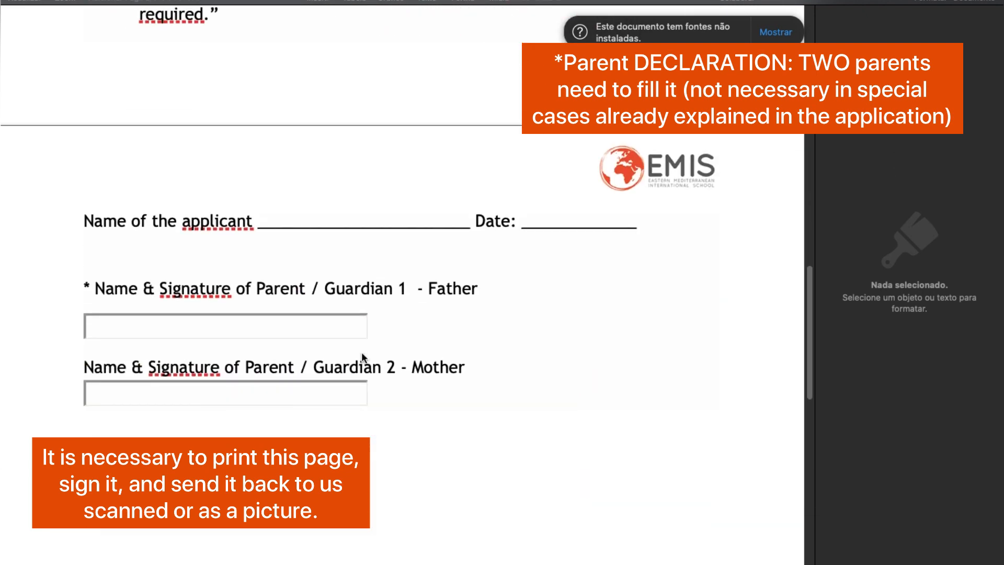
Step: Check the parent declaration's print preview, cancel printing, and place the cursor beside the Parent / Guardian 1 signature field
key(super+p)
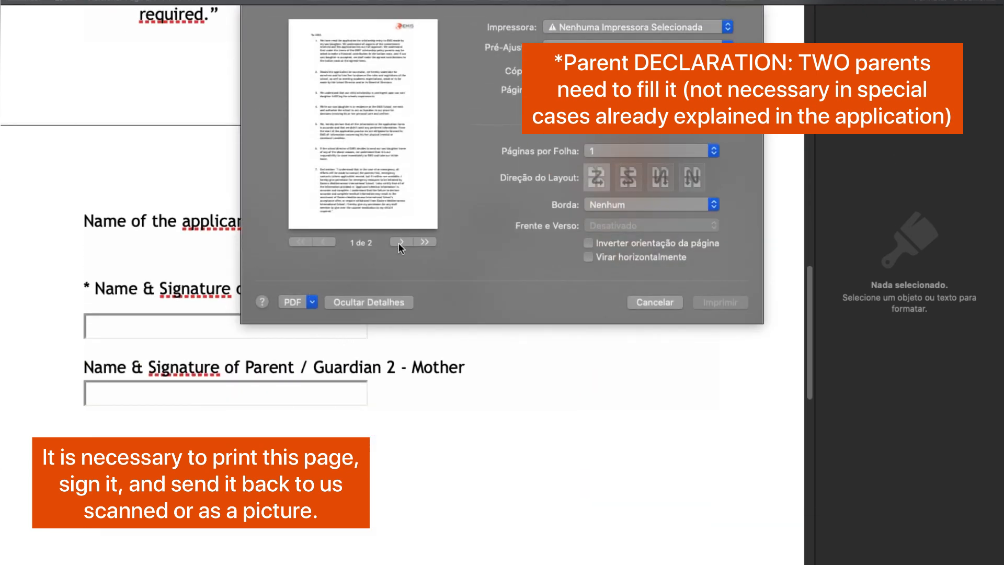
click(654, 303)
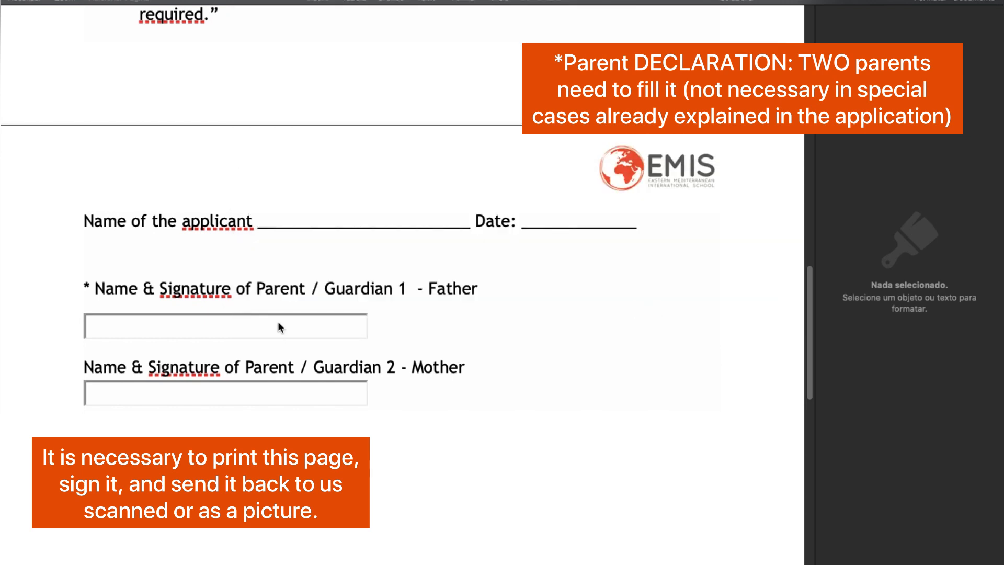
click(262, 329)
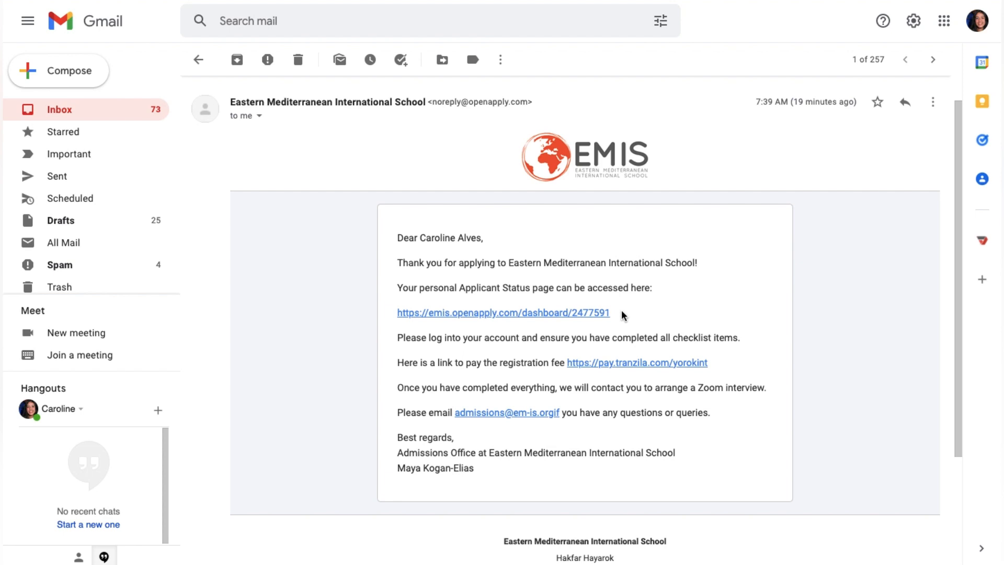
Step: In the school's confirmation email in Gmail, highlight the Applicant Status page link and the registration fee payment line, and review the remaining message
drag(624, 316, 385, 318)
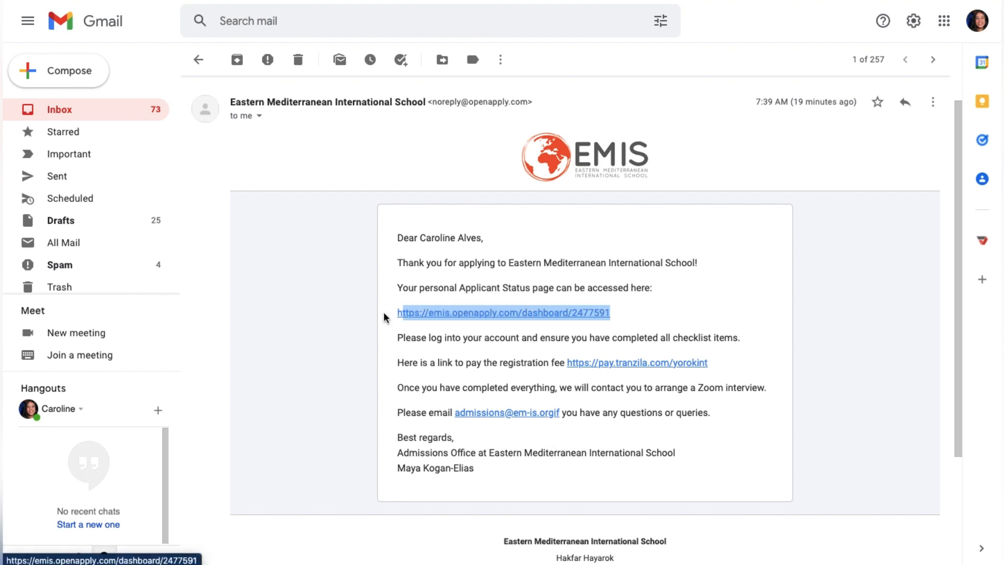
click(344, 319)
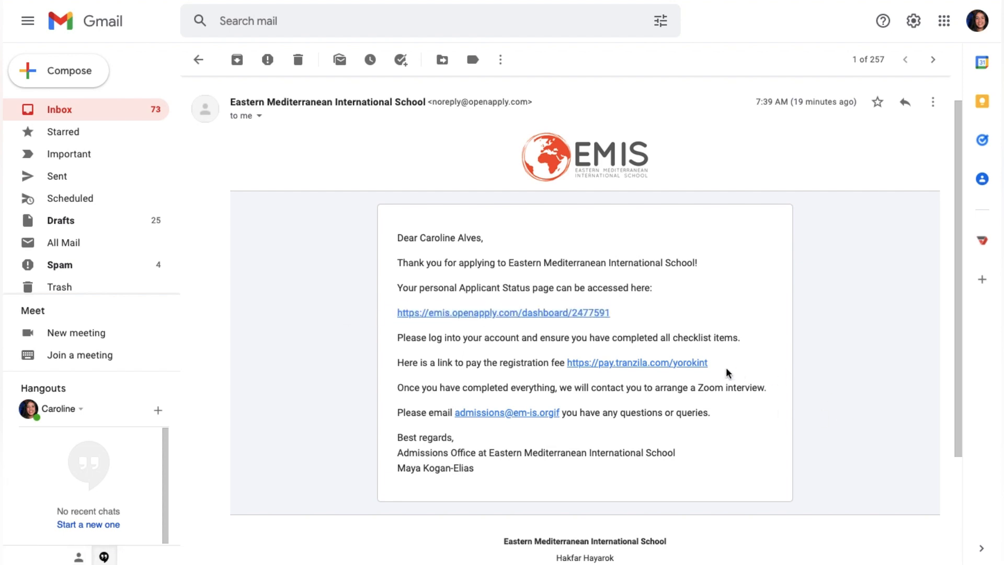
drag(726, 369, 392, 369)
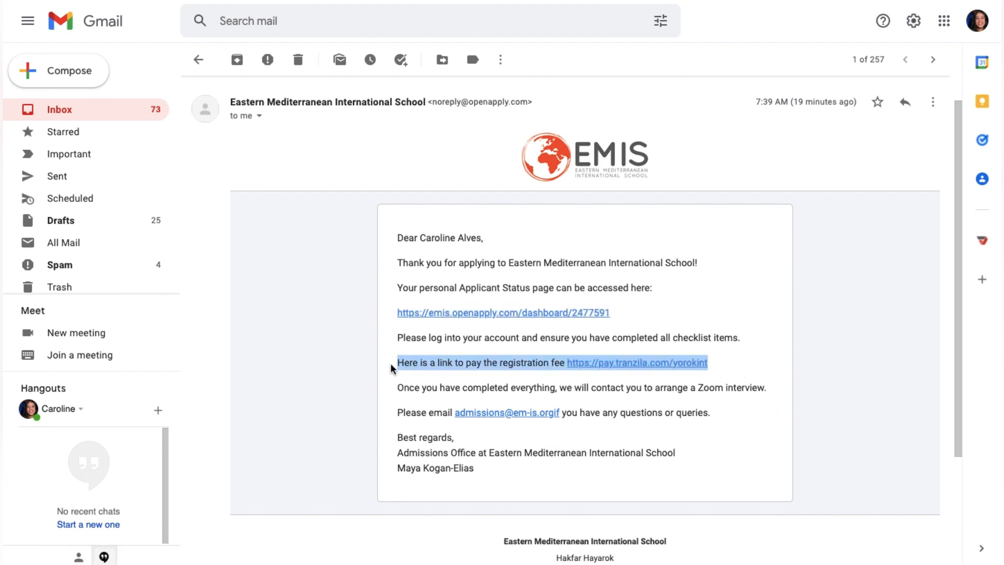
click(342, 349)
scroll(458, 495, down, 1)
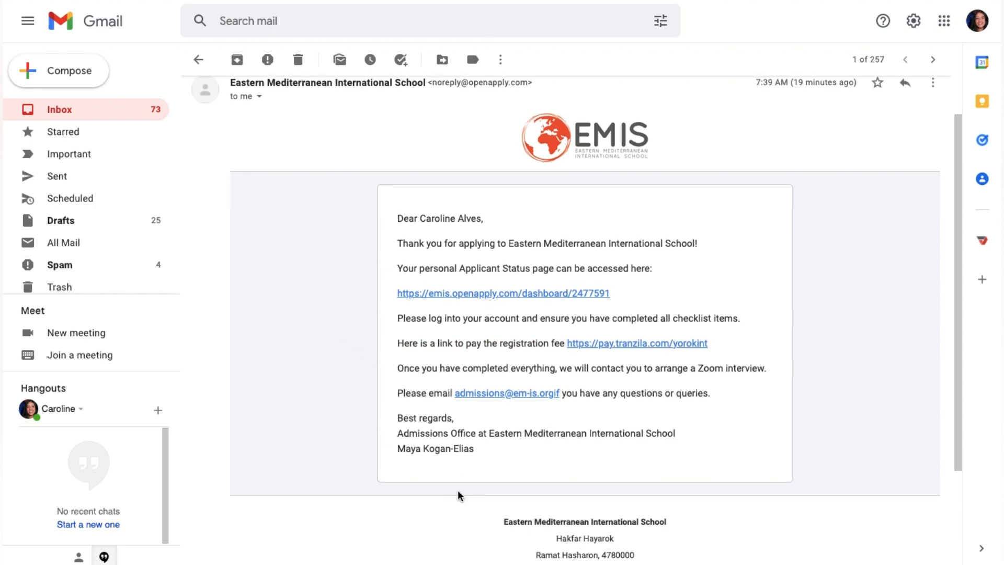